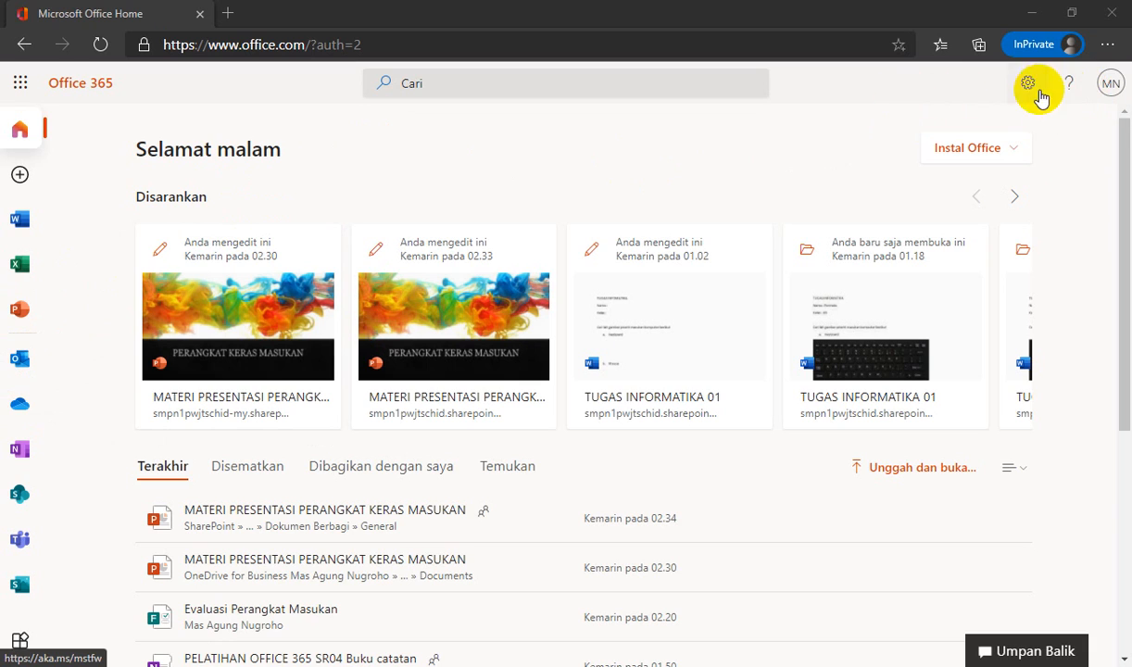
- Switch from the Office 365 home page to Microsoft Teams
left_click(1114, 84)
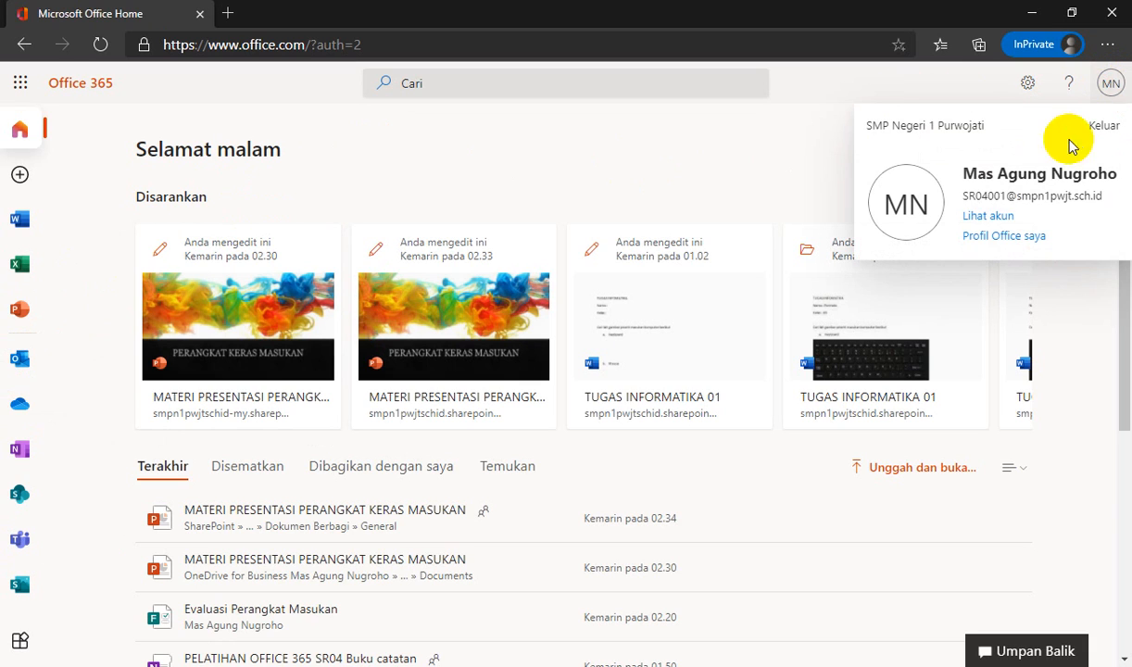
left_click(801, 166)
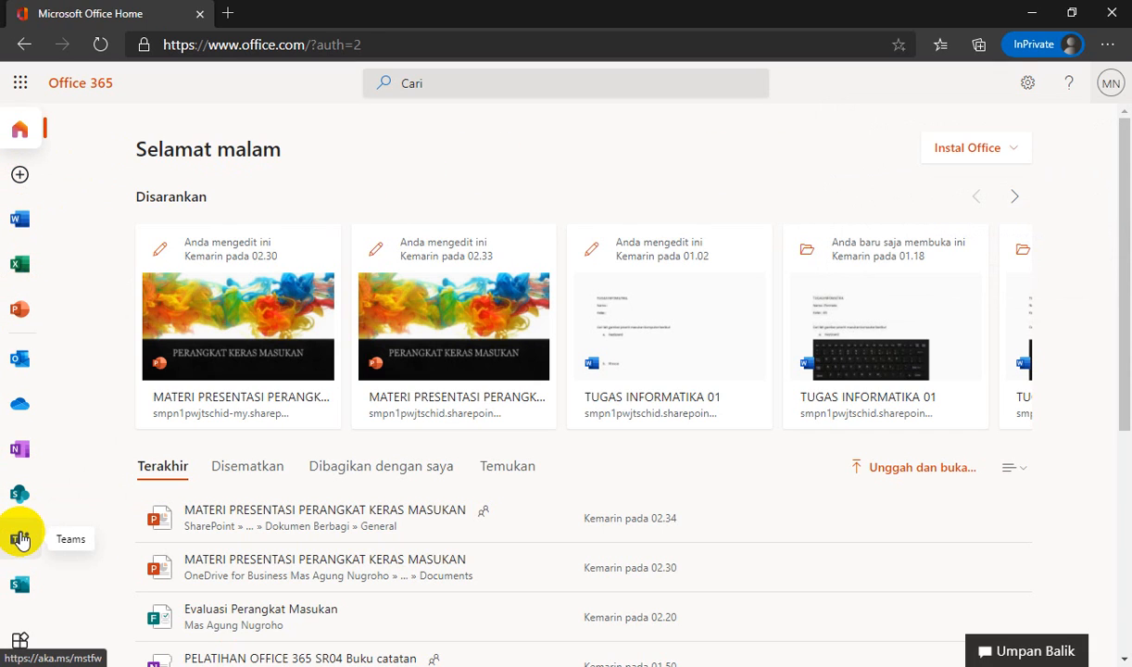
left_click(22, 86)
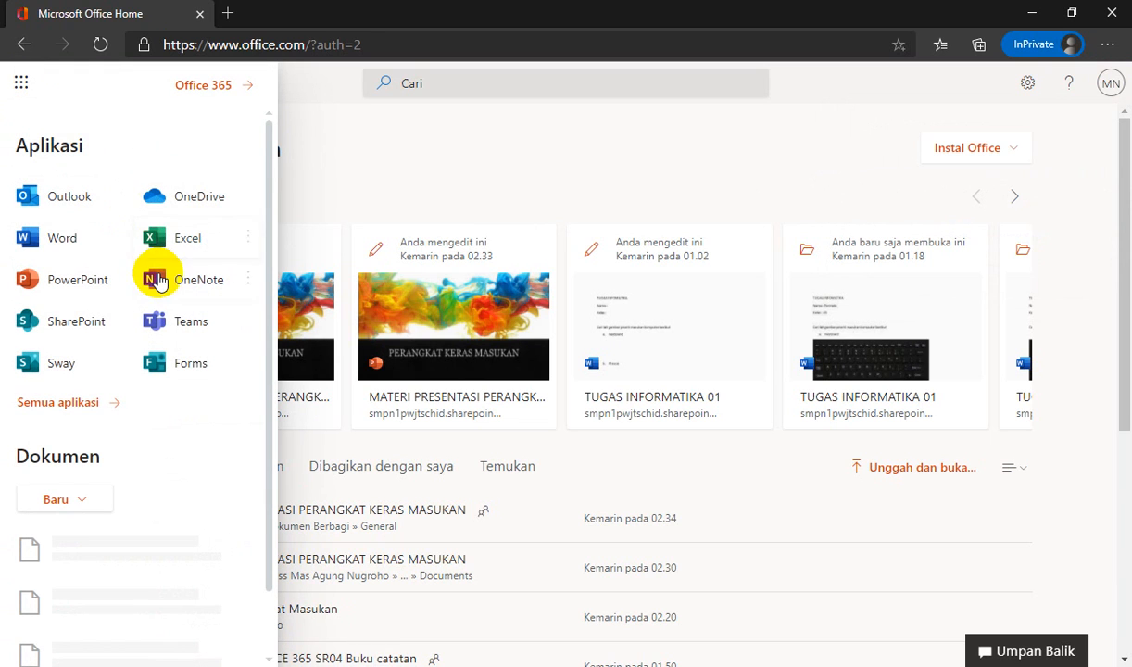
left_click(183, 321)
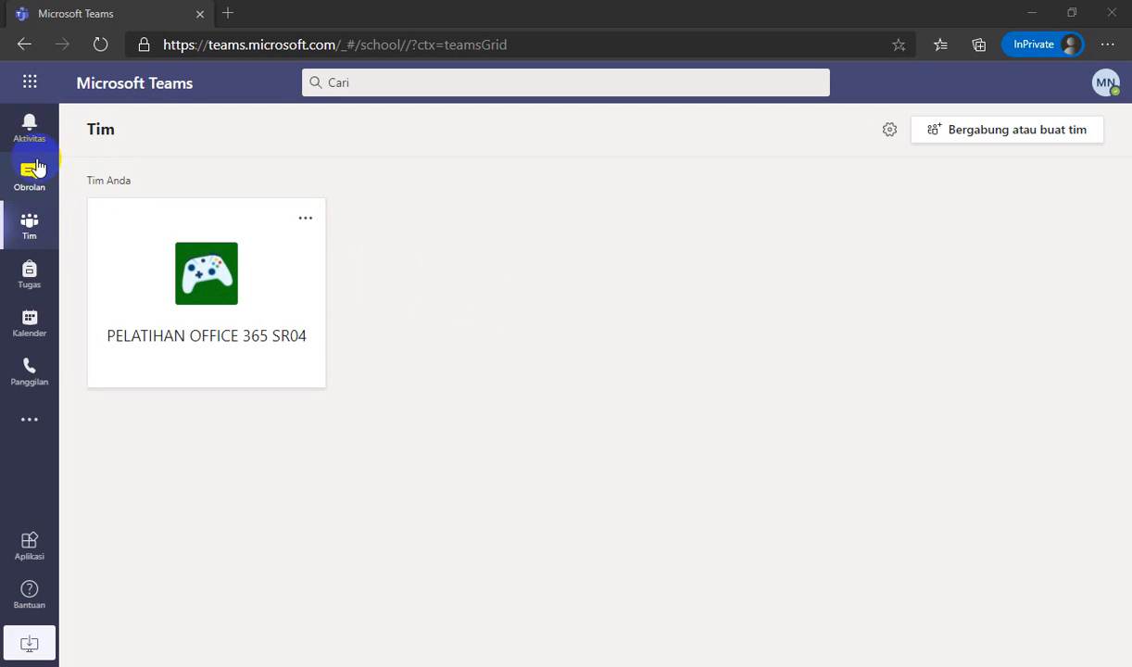
- Review the general settings in Teams, including the available app languages, and close them without changes
left_click(1104, 86)
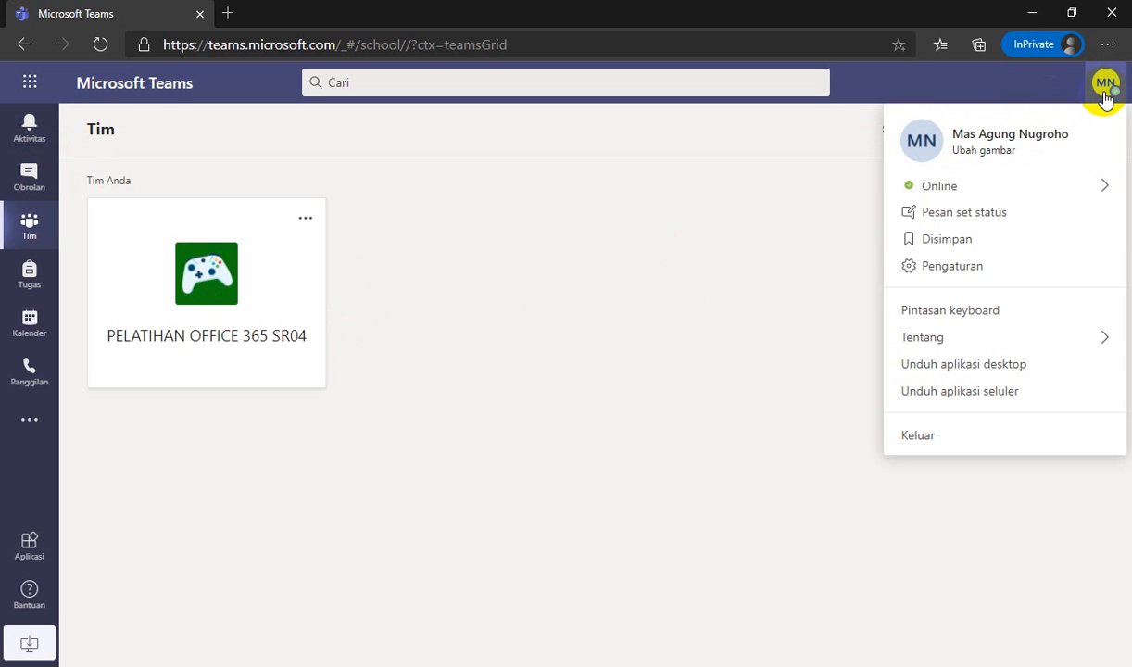
left_click(1021, 88)
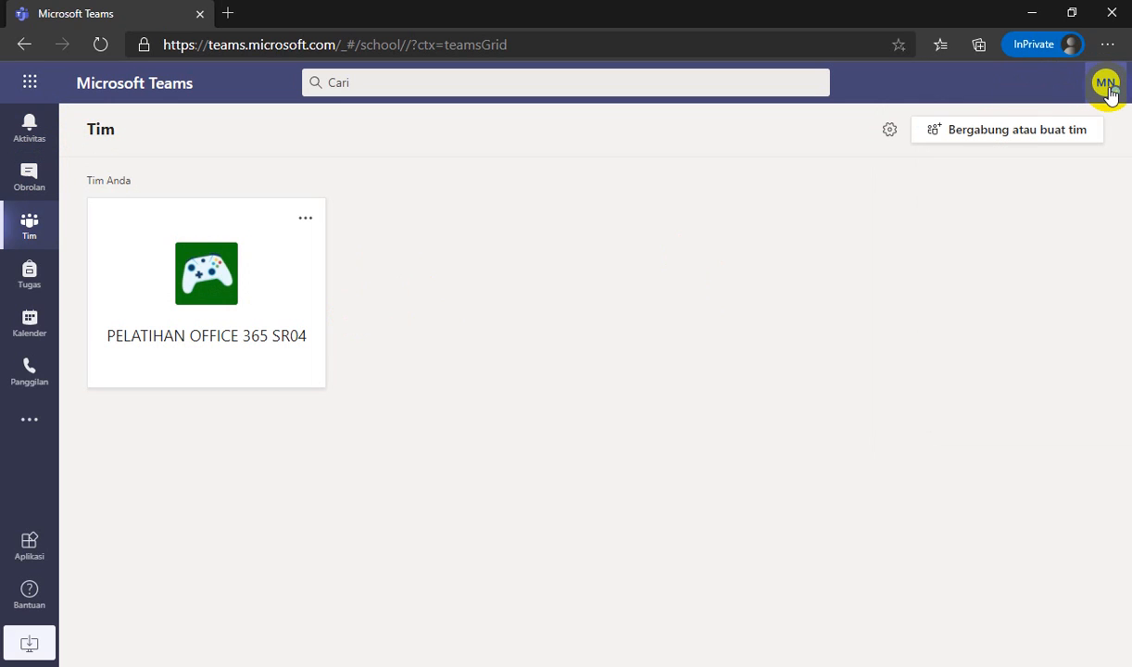
left_click(1107, 88)
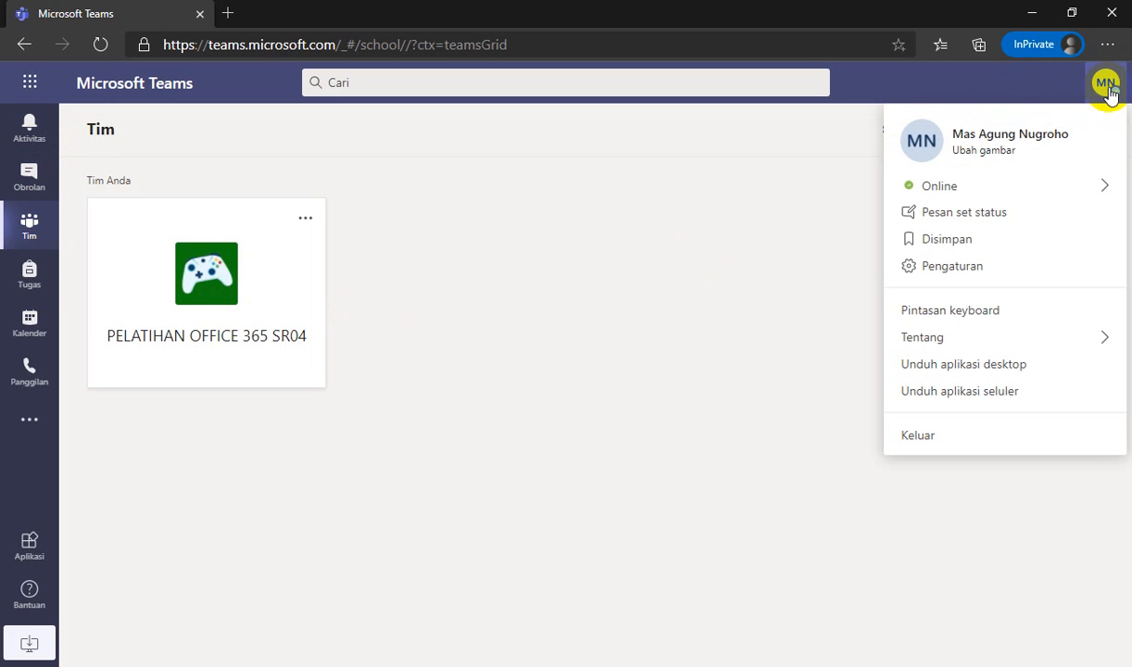
left_click(958, 270)
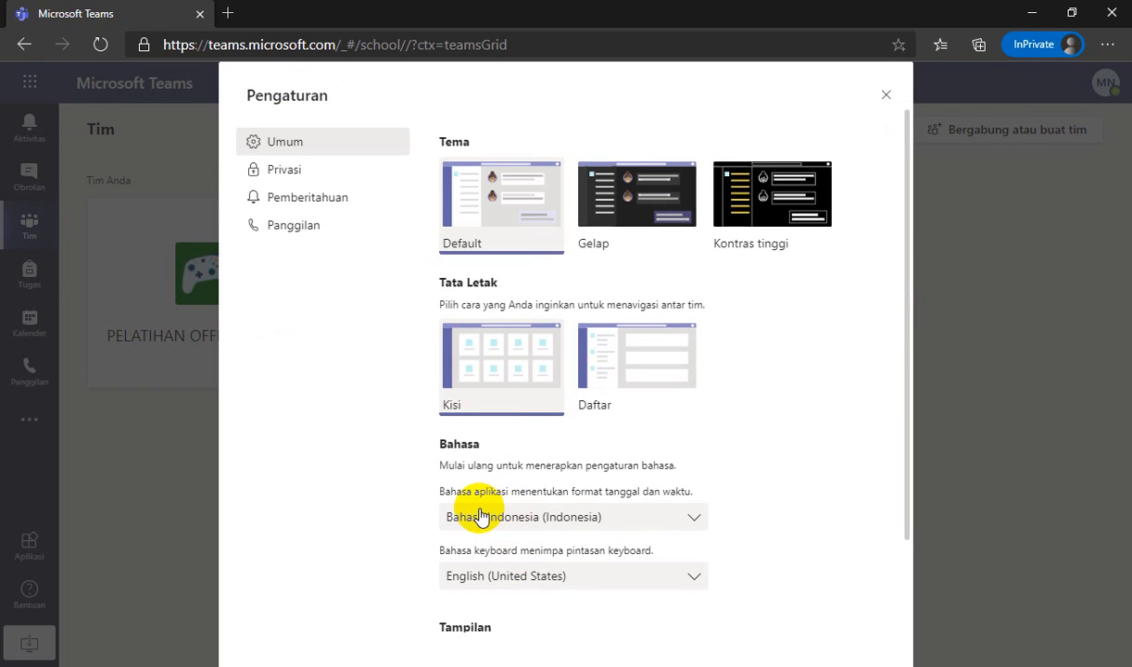
left_click(549, 518)
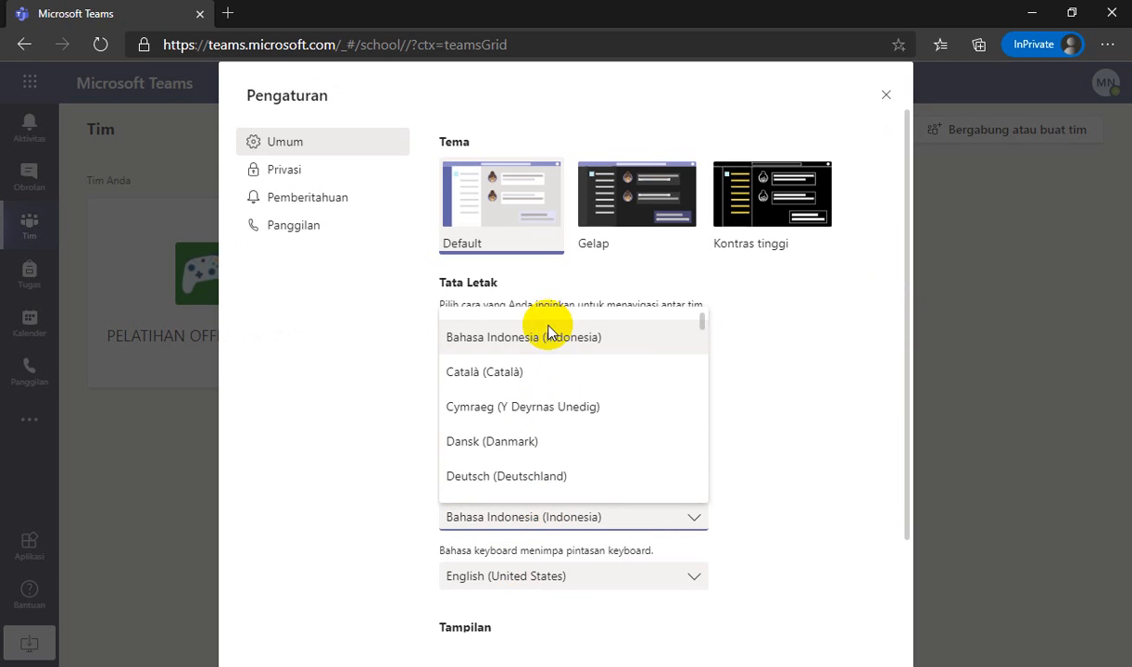
left_click(798, 390)
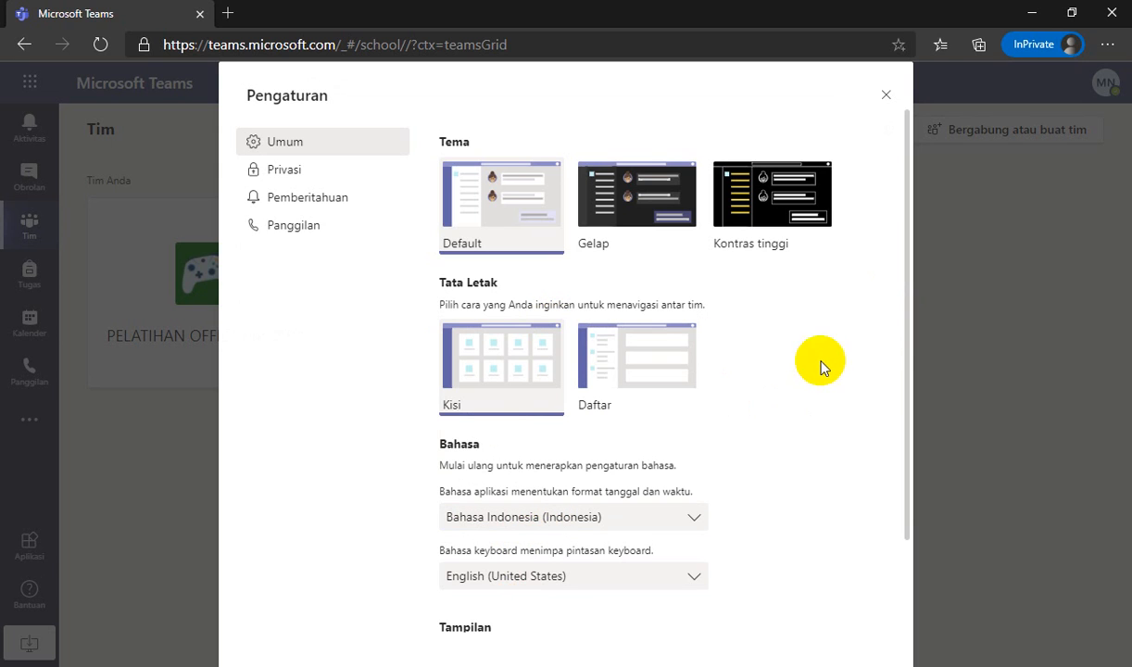
left_click(885, 95)
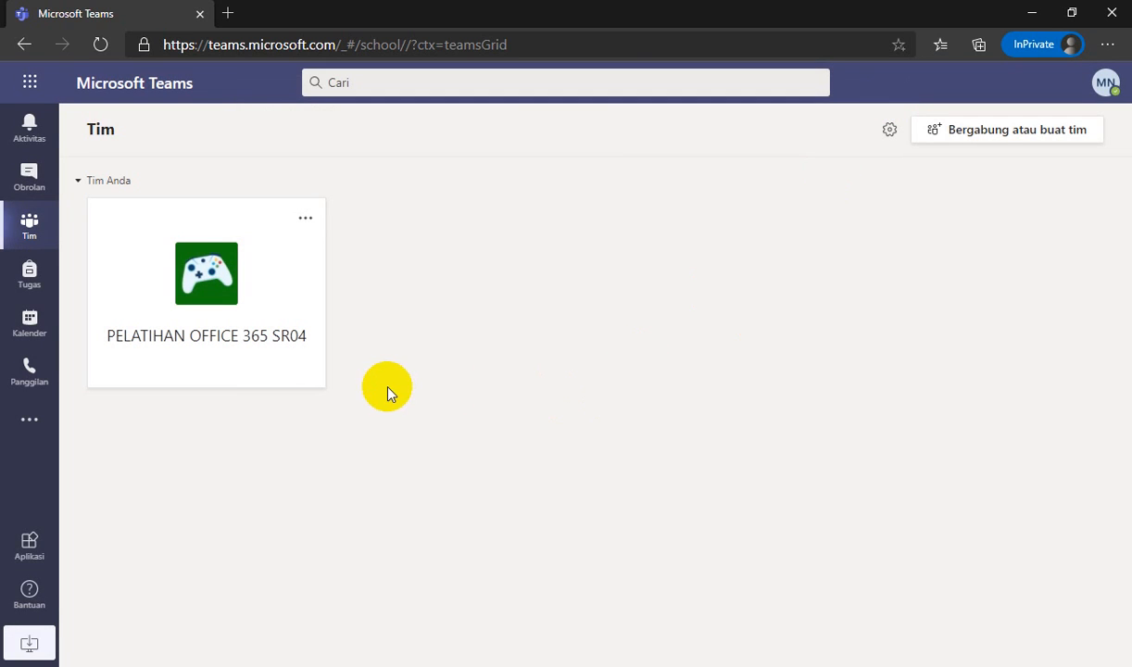
- Open the PELATIHAN OFFICE 365 SR04 team and start scheduling a new meeting in its Umum channel
left_click(205, 323)
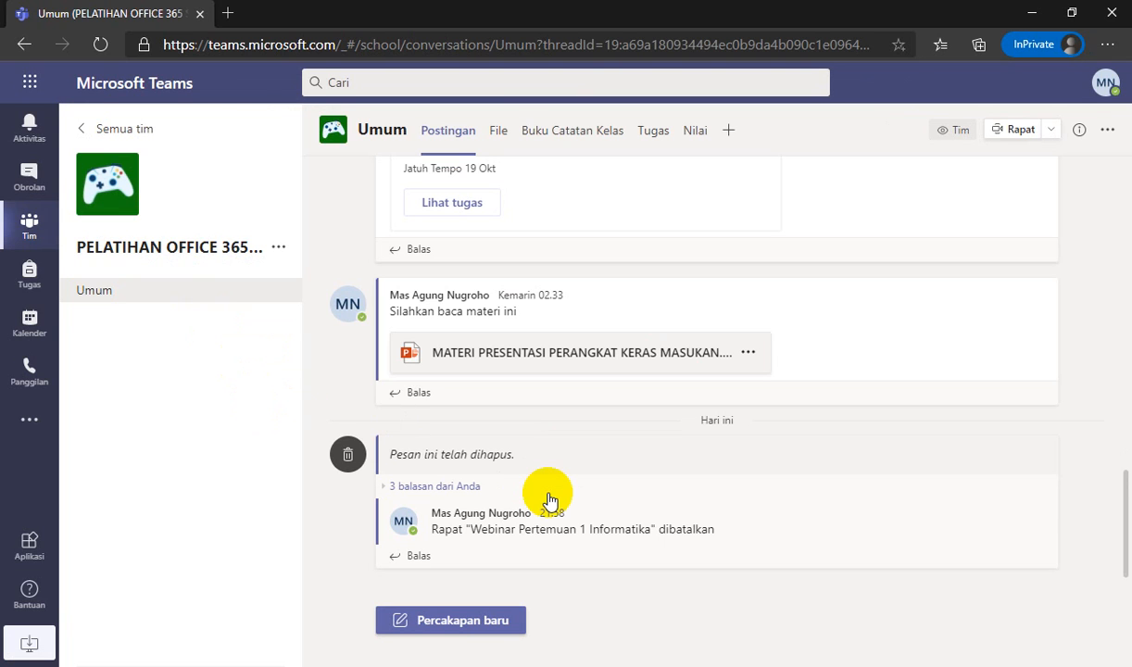
scroll(845, 442, "up", 1)
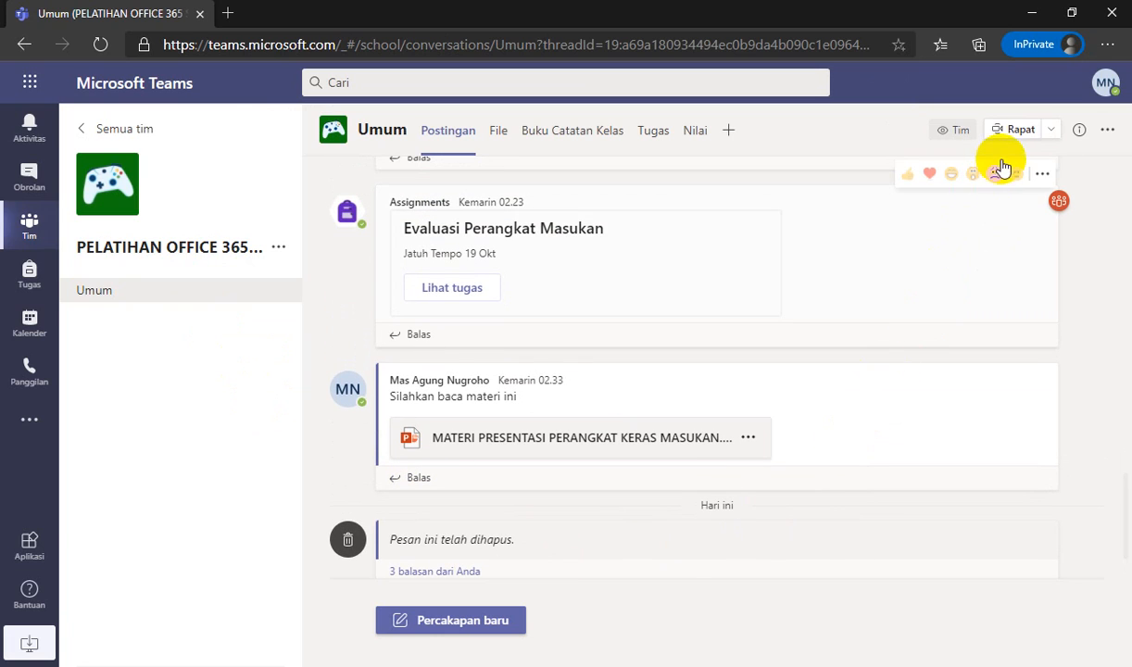
left_click(1050, 131)
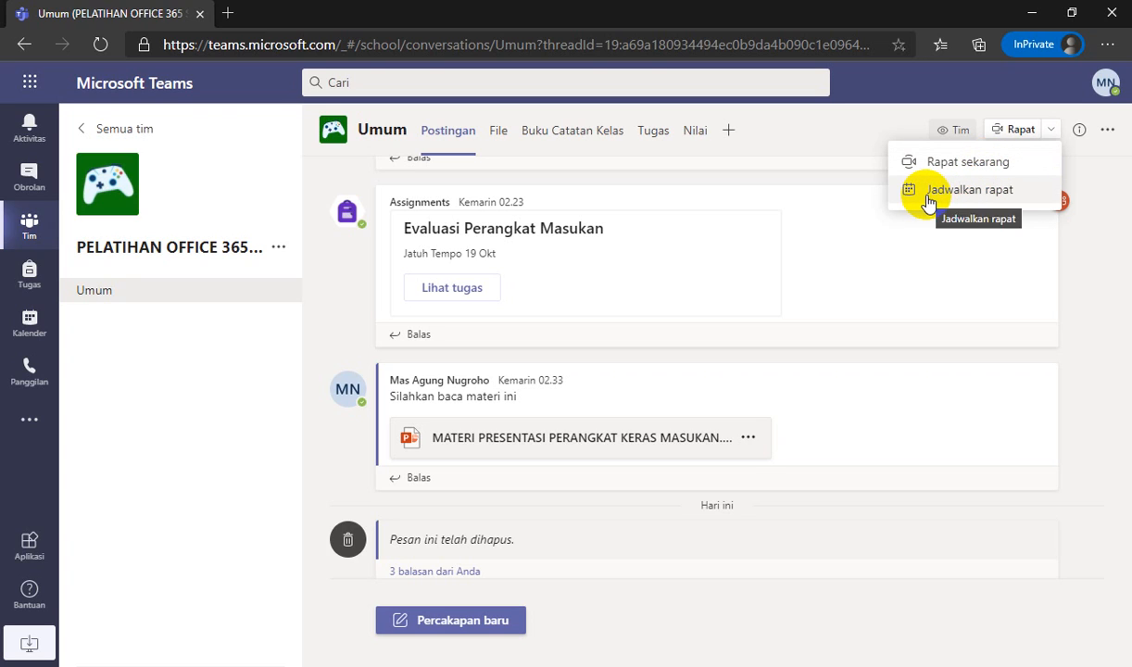
left_click(963, 190)
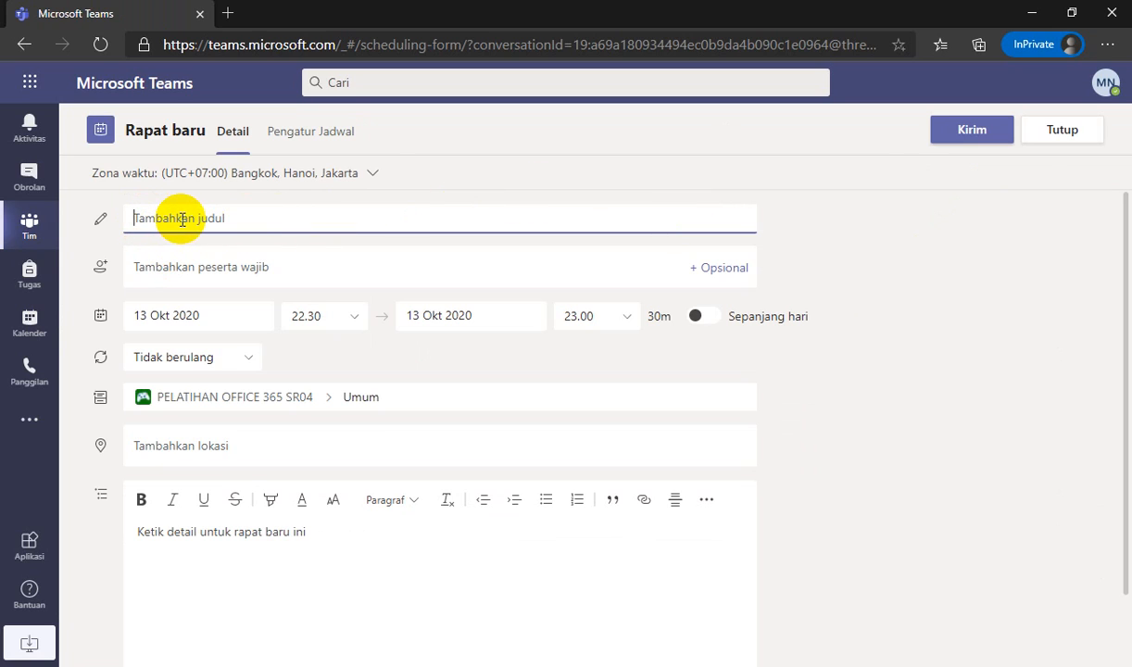
- Title the new meeting "Webinar Pertemuan Pertama"
type("Webinar")
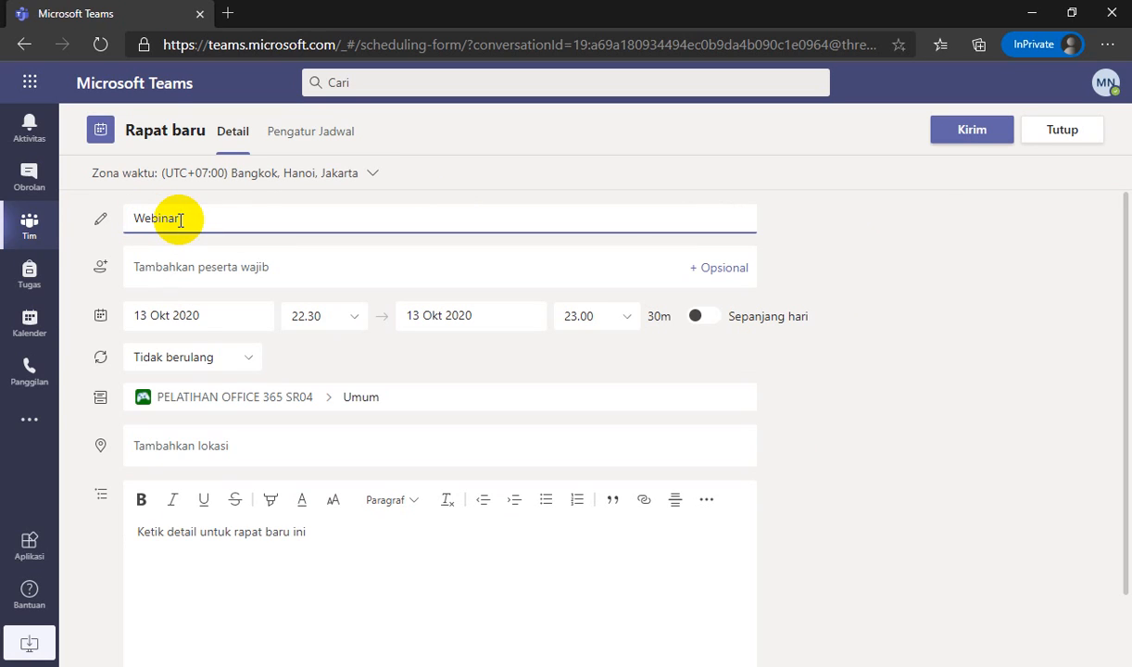
type(" Pertemuan Pe")
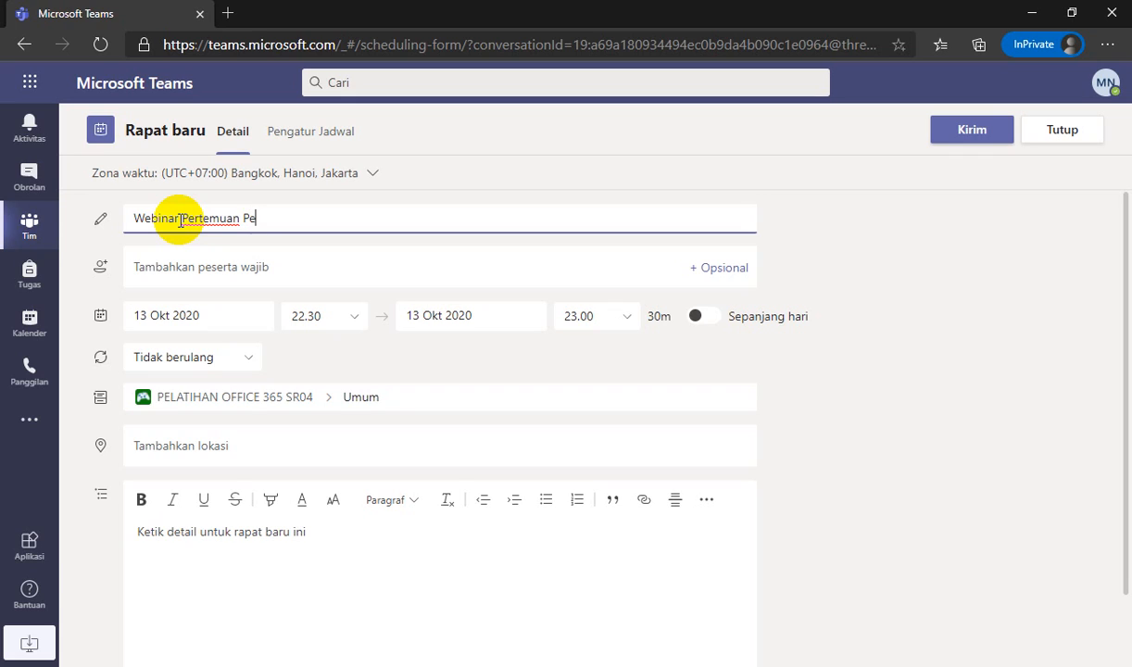
type("ama")
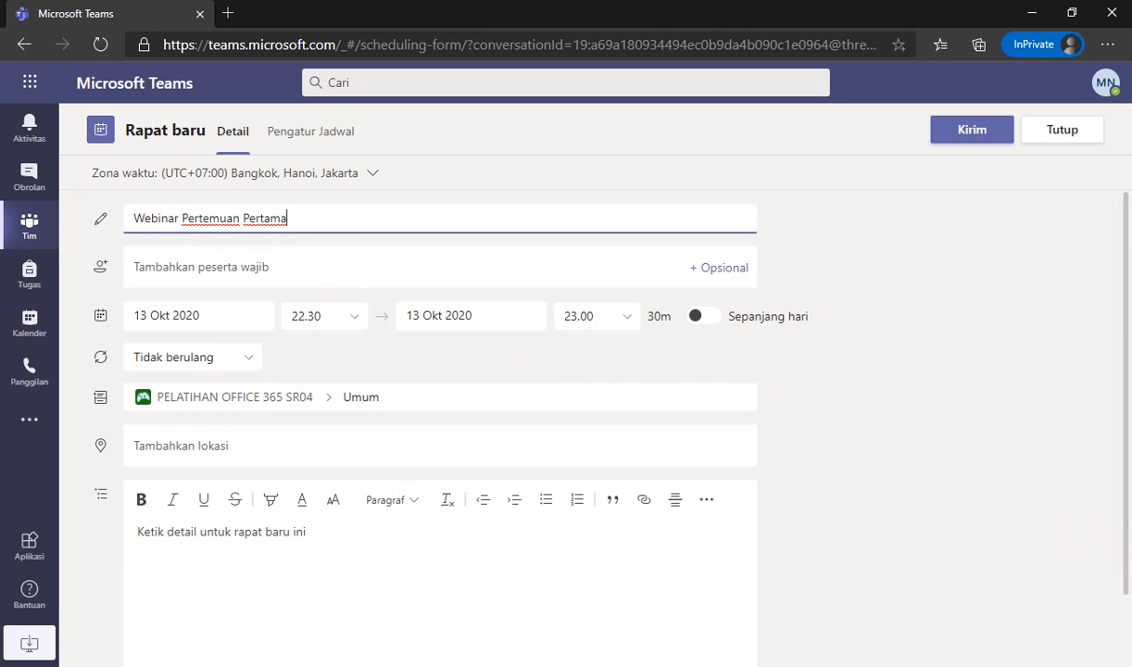
- Check the calendar and set the meeting to start on 20 Okt 2020 at 08.00
left_click(1074, 660)
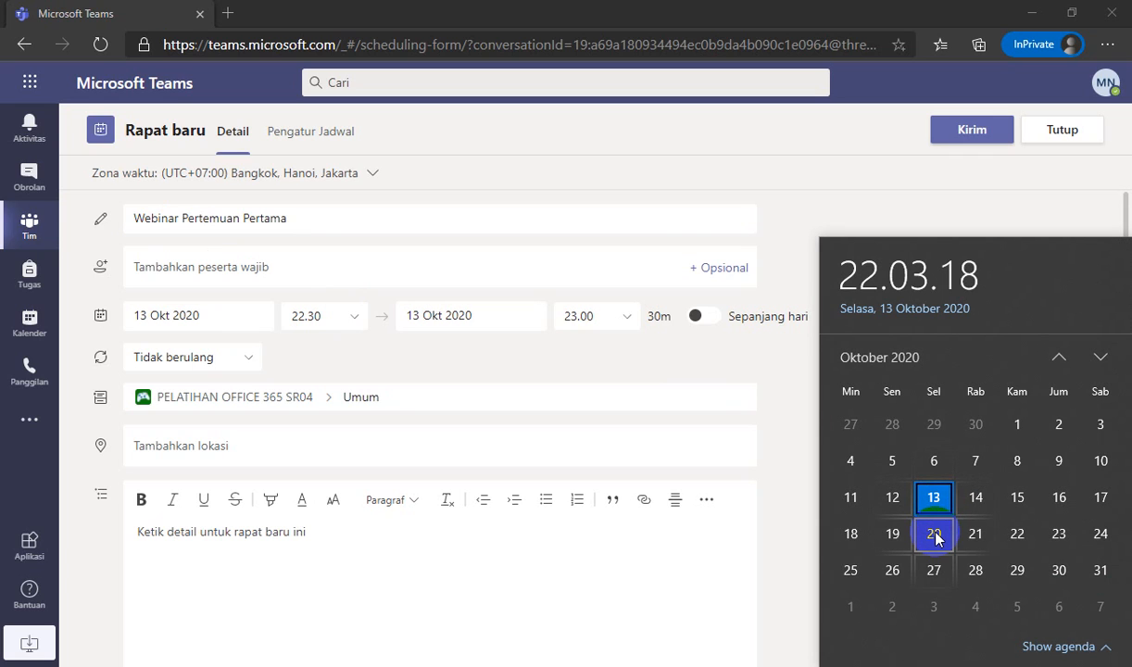
left_click(220, 315)
left_click(219, 315)
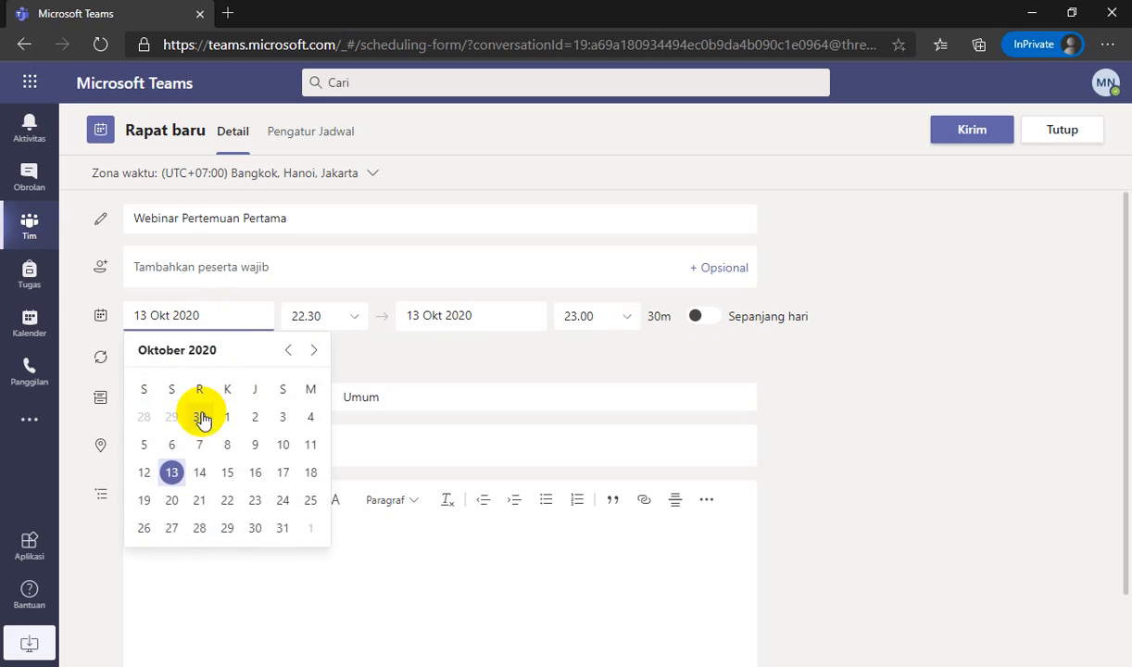
left_click(172, 503)
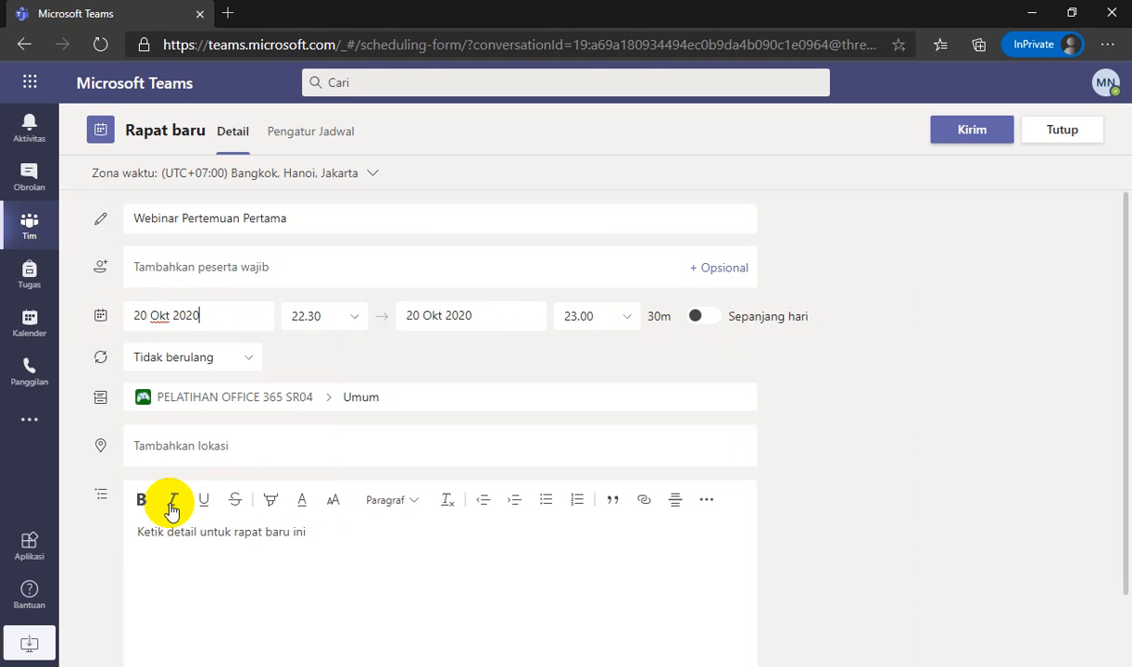
left_click(316, 317)
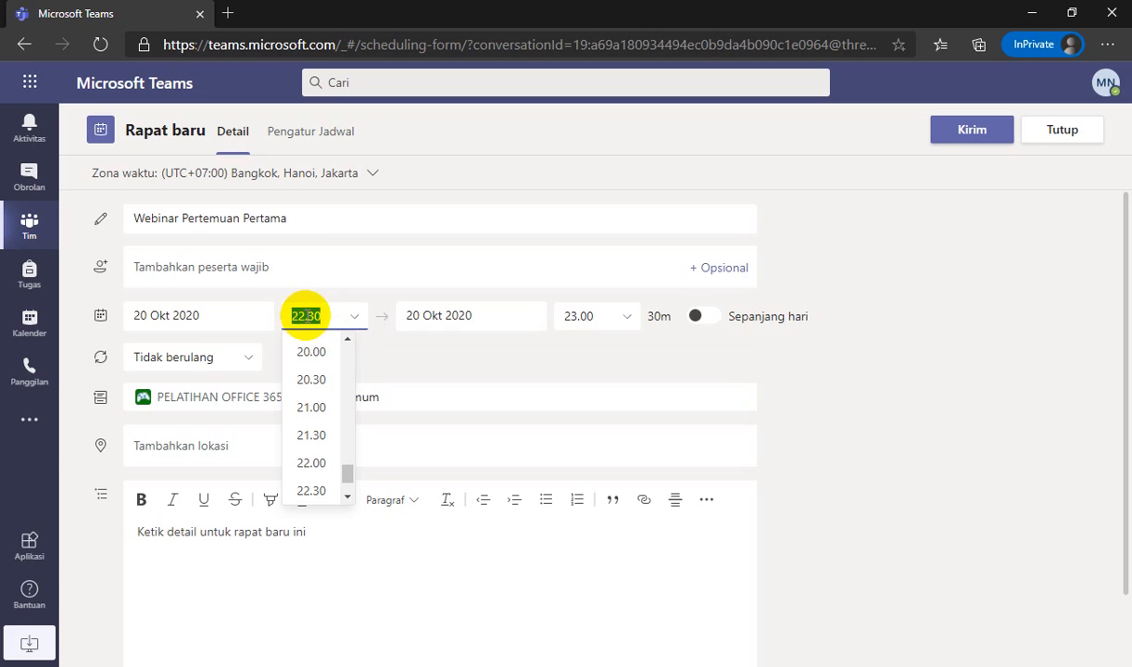
left_click_drag(347, 477, 347, 402)
left_click(312, 366)
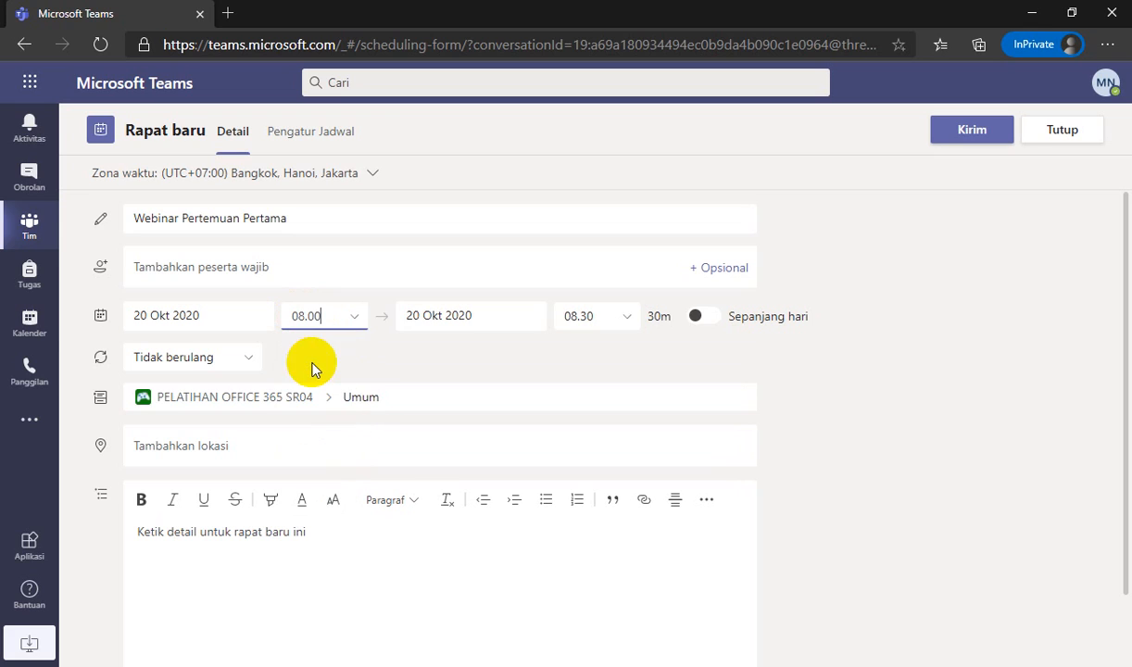
- Set the meeting to end on 20 Okt 2020 at 09.00
left_click(482, 318)
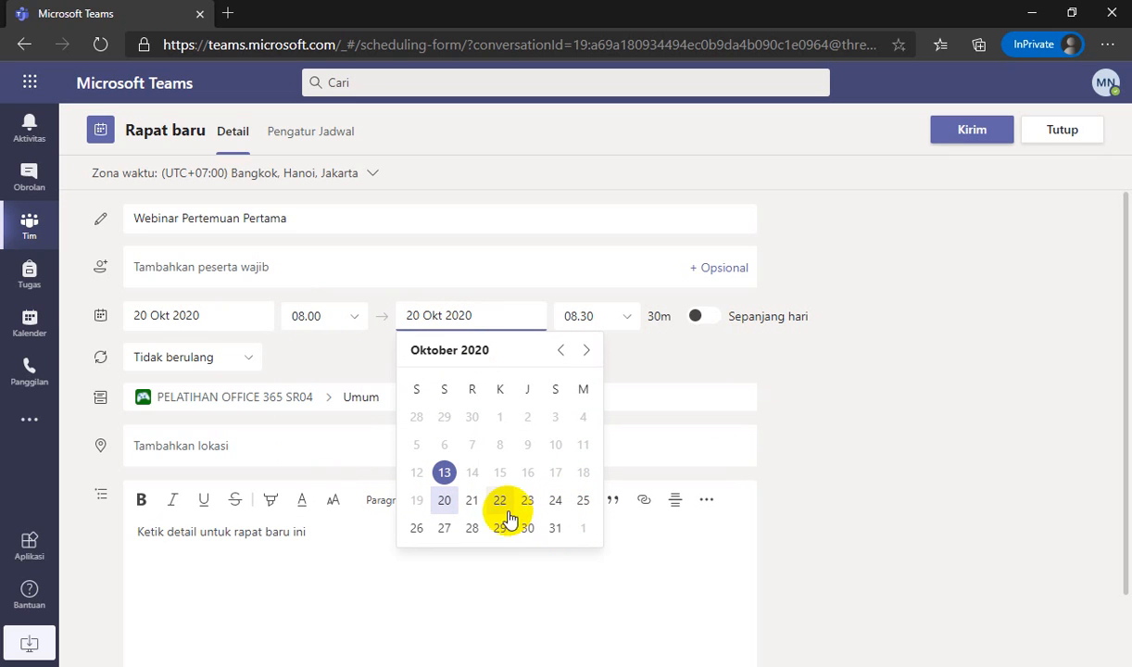
left_click(443, 504)
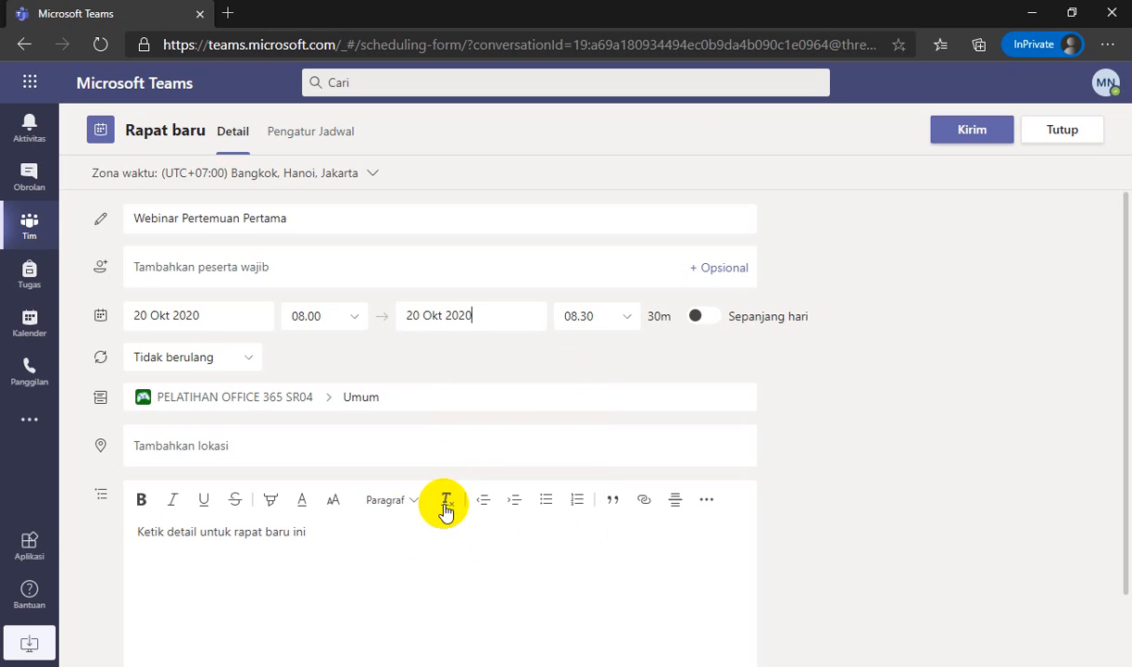
left_click(614, 323)
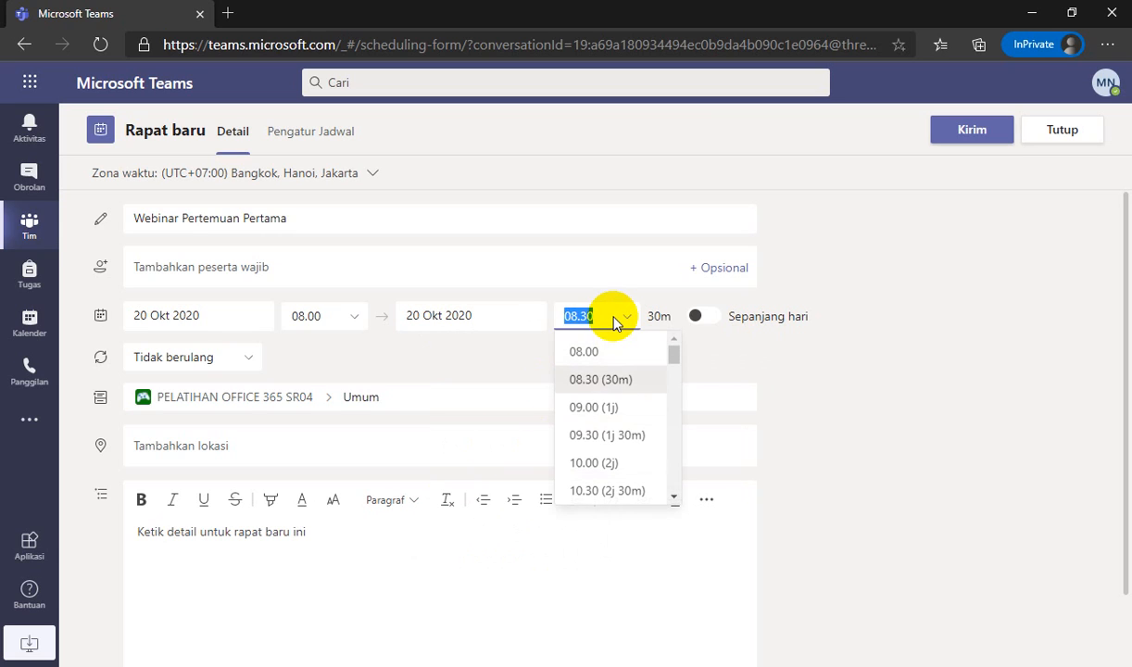
left_click(596, 408)
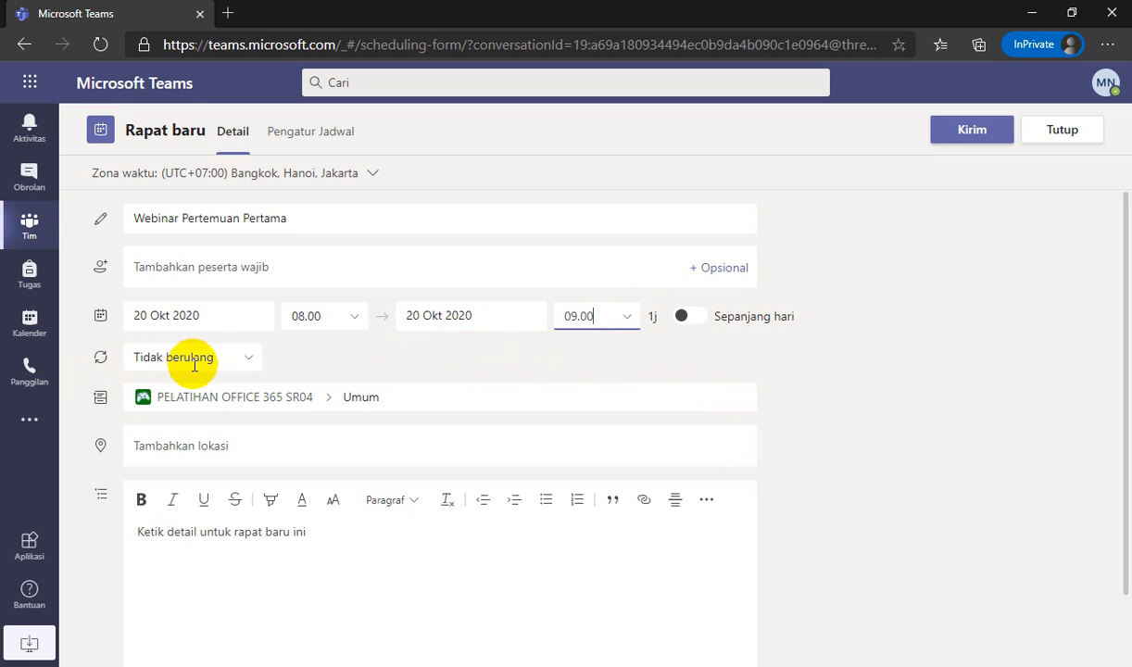
- Check the new meeting's recurrence setting and the list of teams available for its channel
left_click(249, 361)
left_click(245, 361)
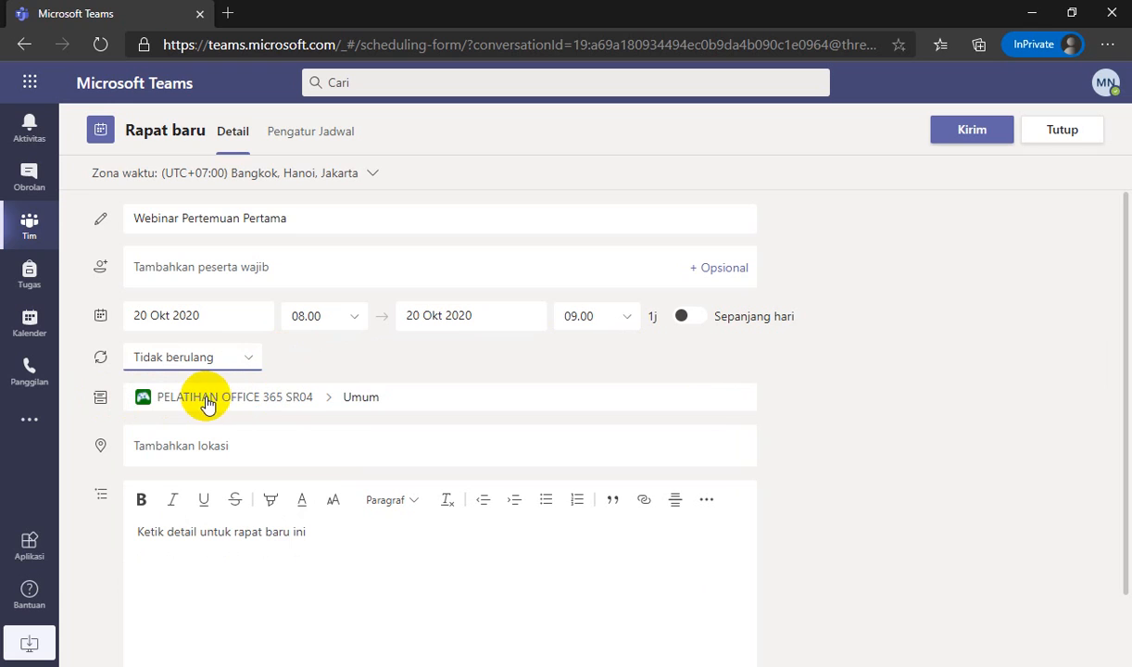
left_click(407, 394)
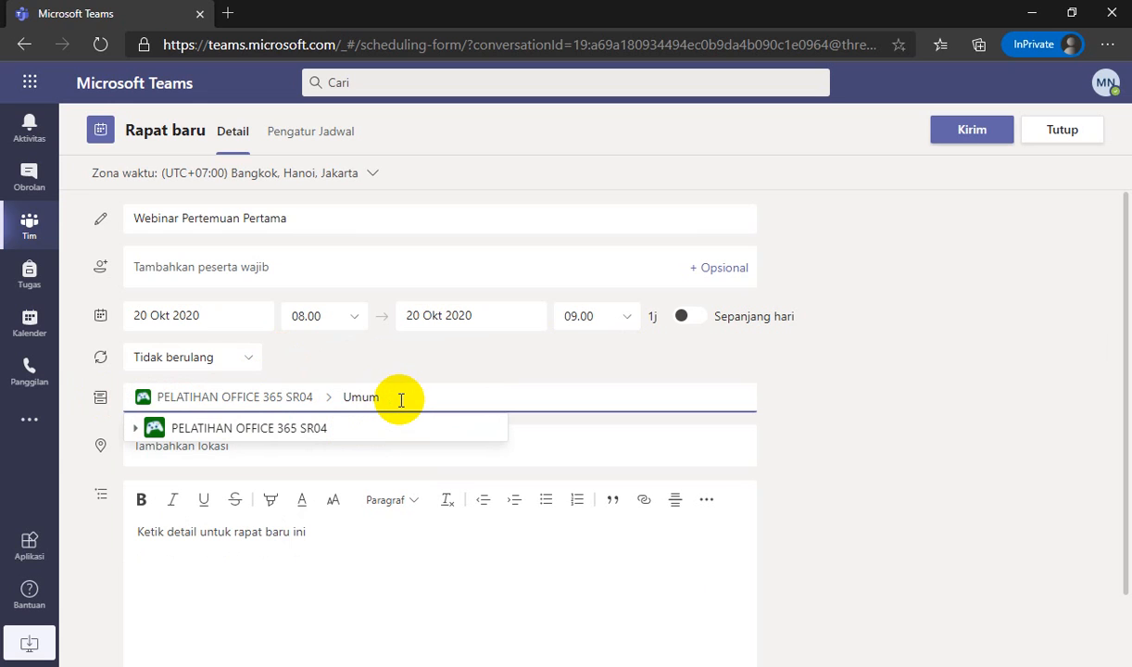
left_click(450, 372)
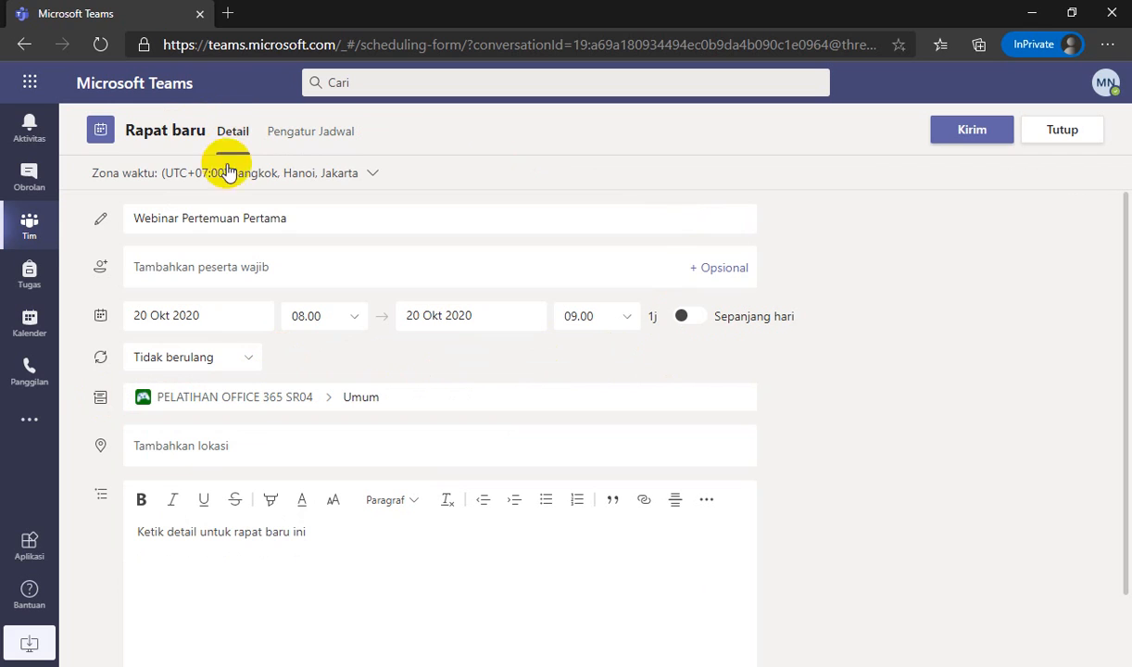
left_click(424, 396)
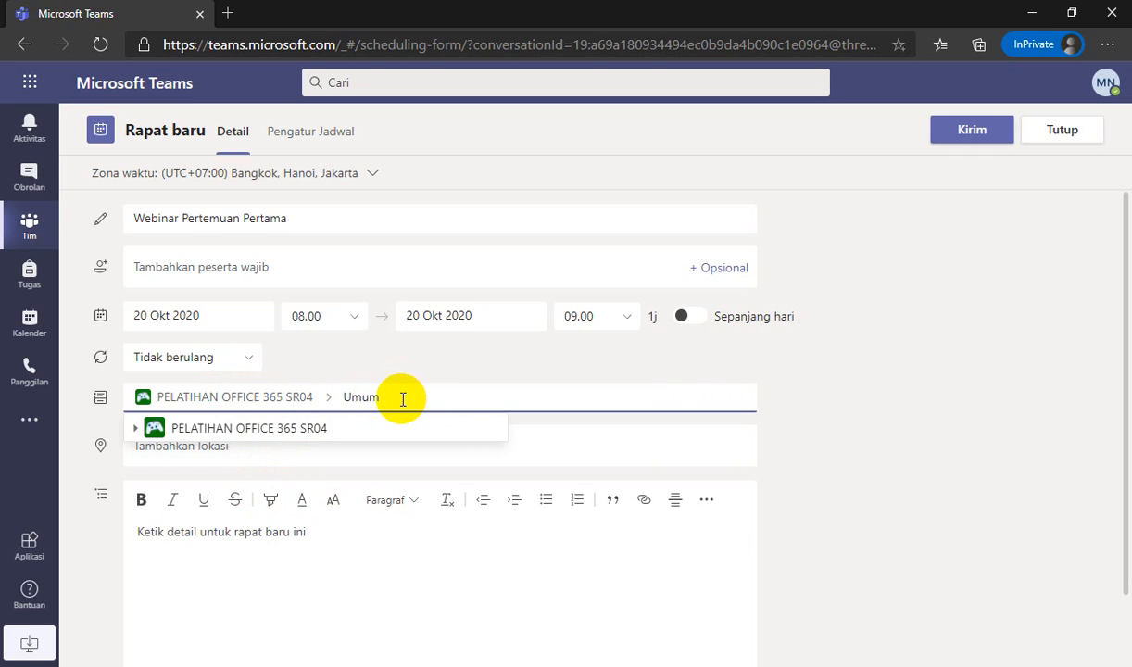
left_click(414, 373)
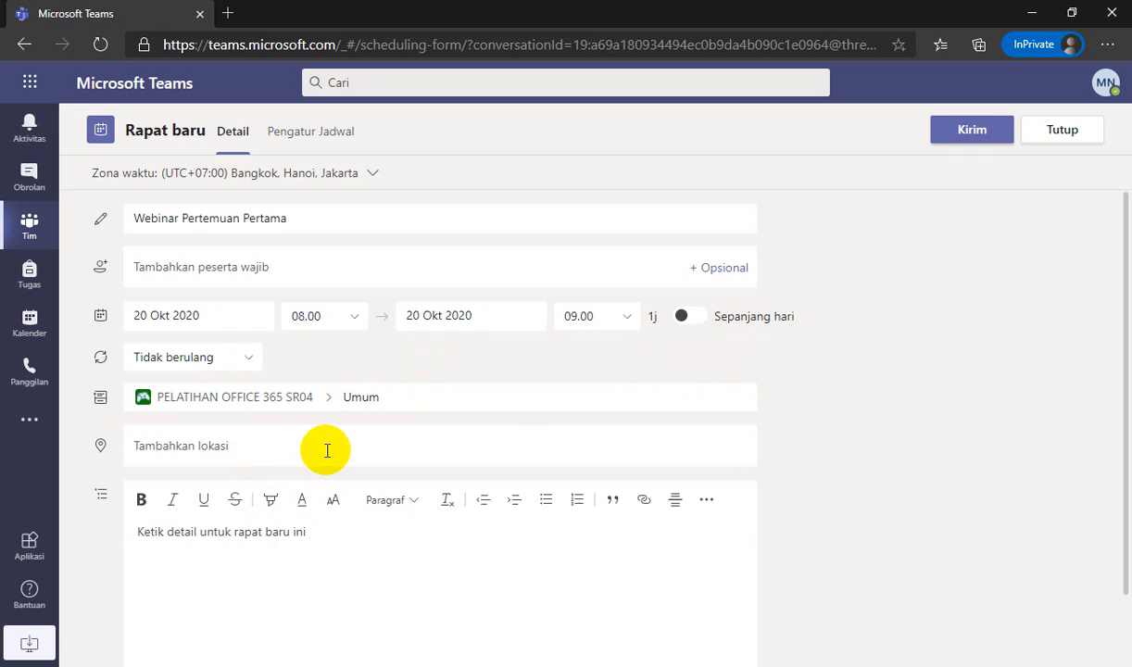
left_click(177, 453)
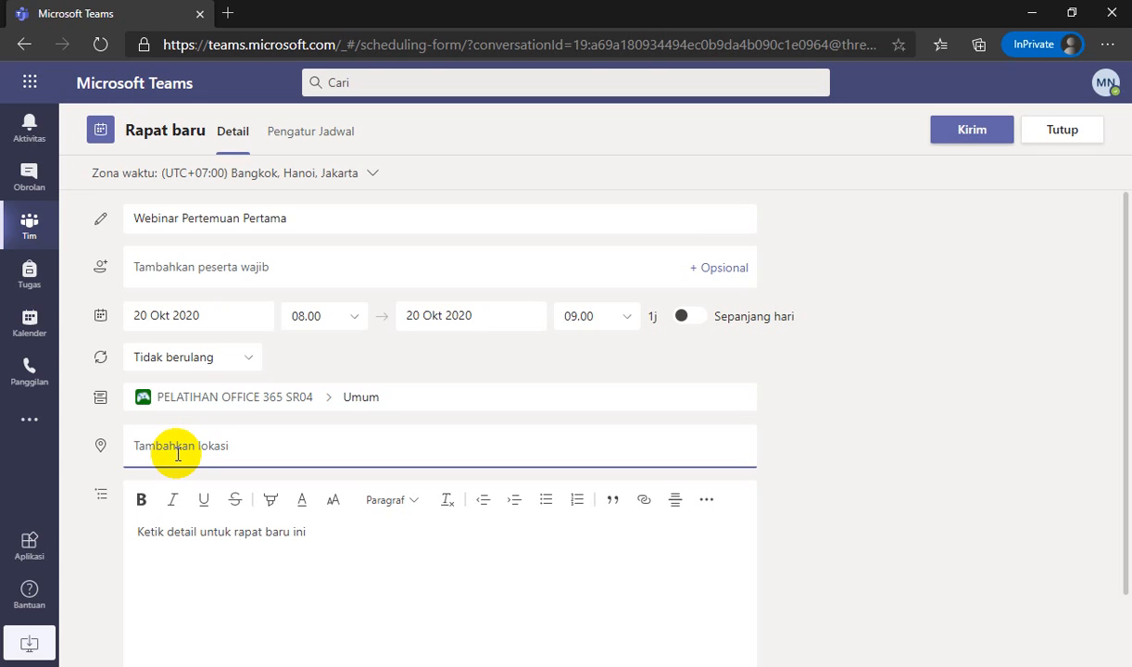
type("SM")
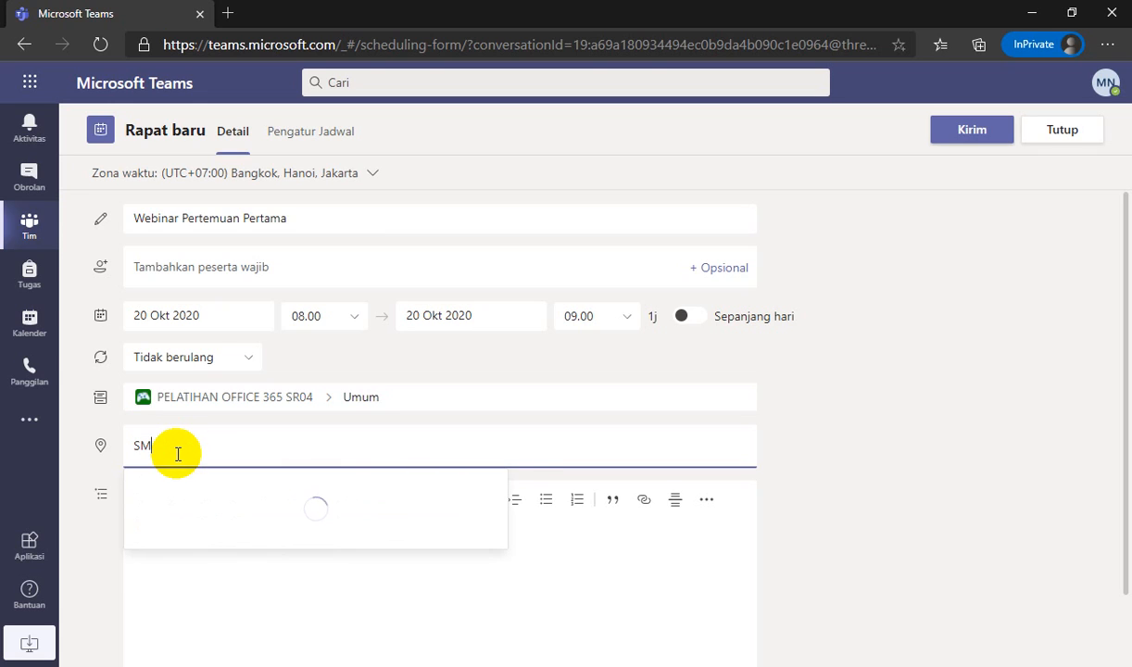
type("P N")
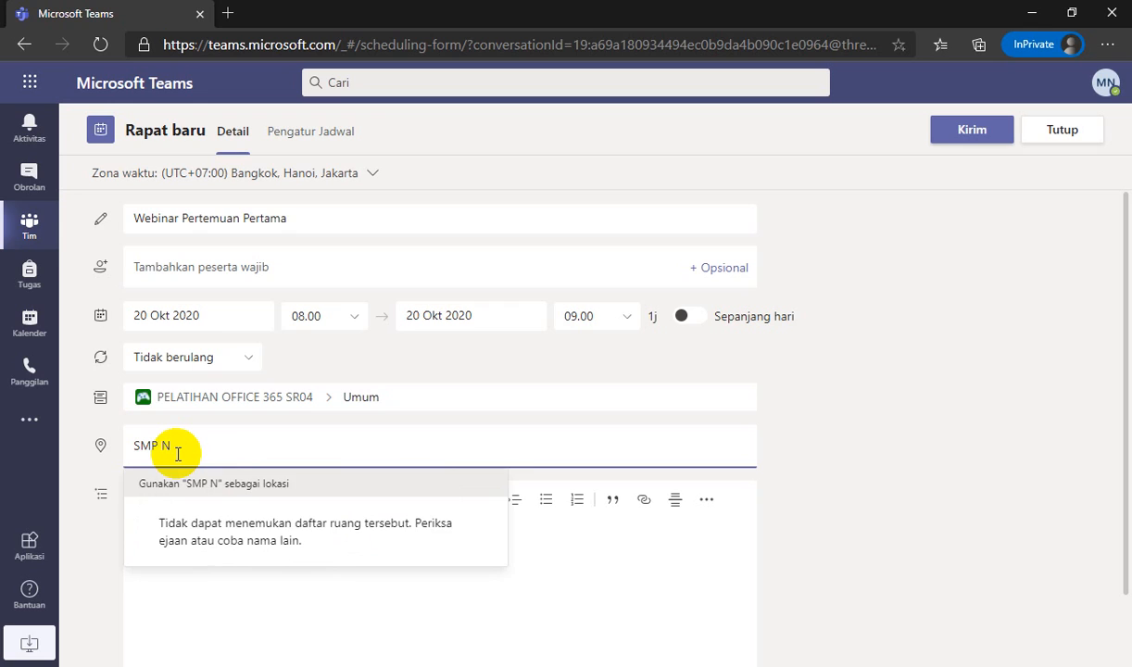
type("egeri 1")
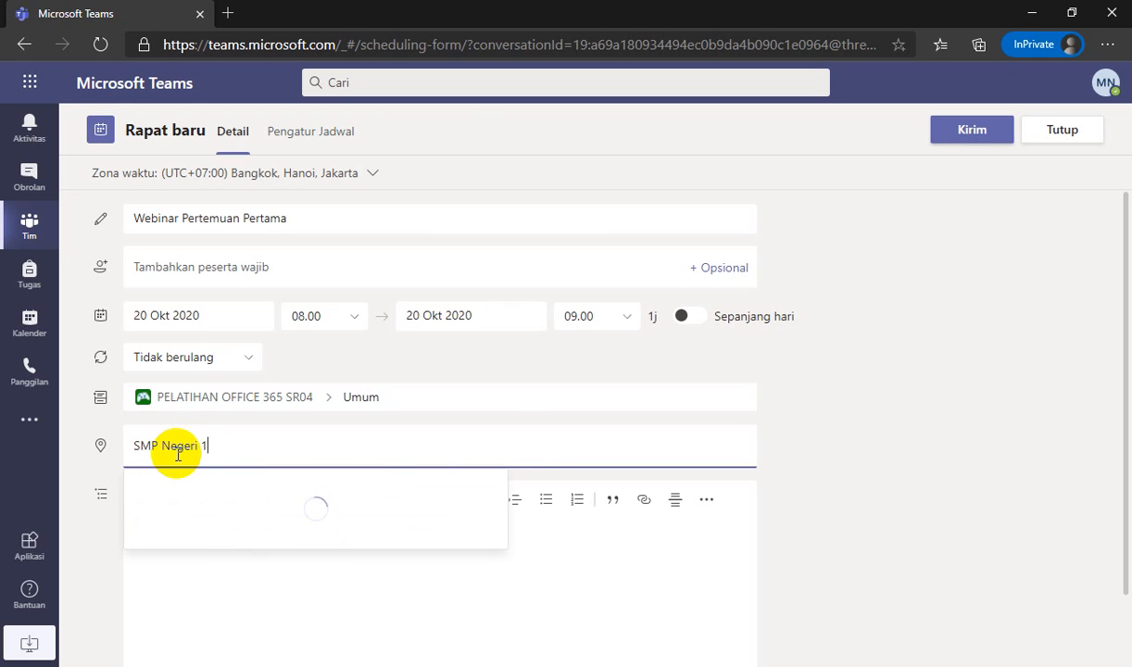
type(" Purwojati")
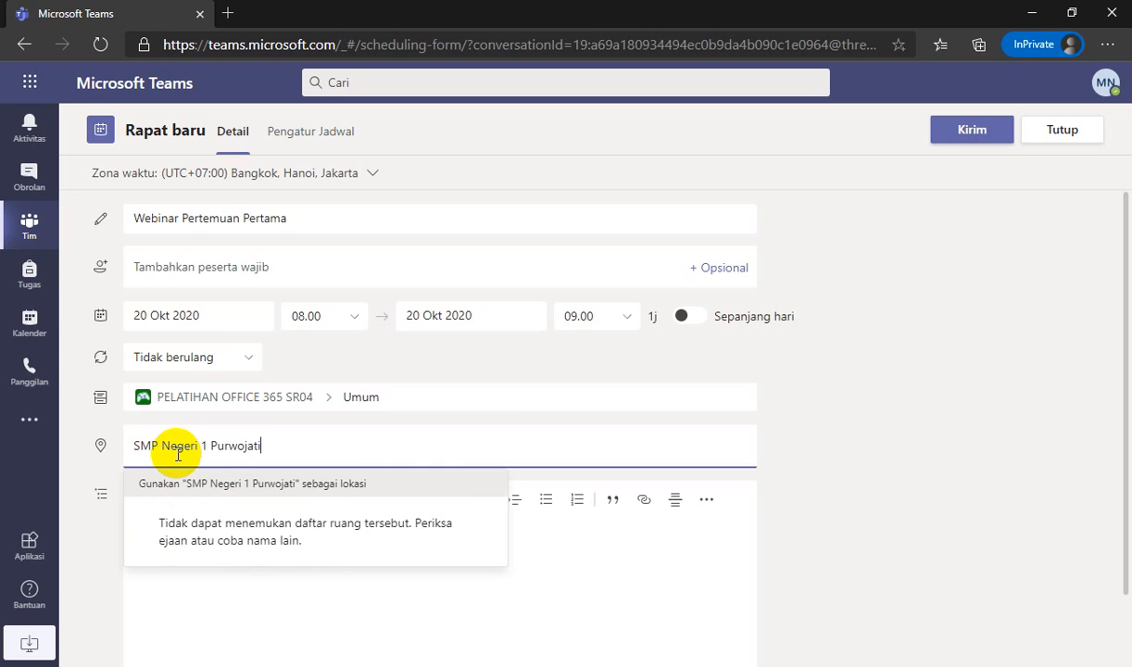
key("BackSpace")
key("BackSpace")
key("BackSpace")
key("BackSpace")
key("BackSpace")
key("BackSpace")
key("BackSpace")
key("BackSpace")
key("BackSpace")
key("BackSpace")
key("BackSpace")
key("BackSpace")
key("BackSpace")
key("BackSpace")
key("BackSpace")
key("BackSpace")
key("BackSpace")
key("BackSpace")
key("BackSpace")
key("BackSpace")
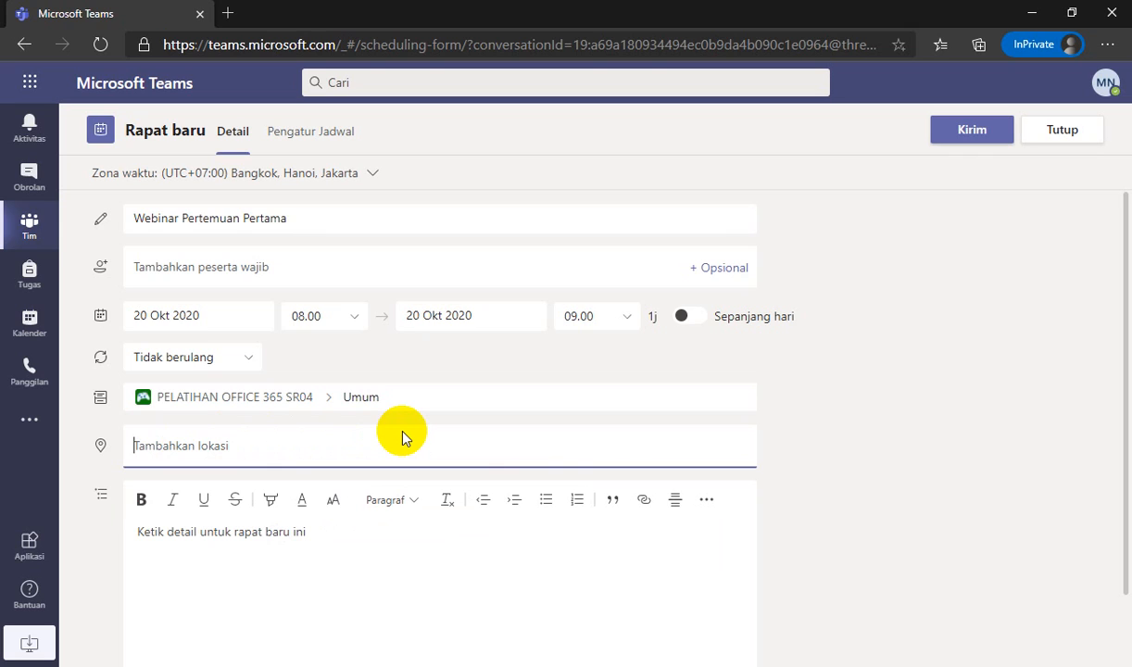
type("Daring")
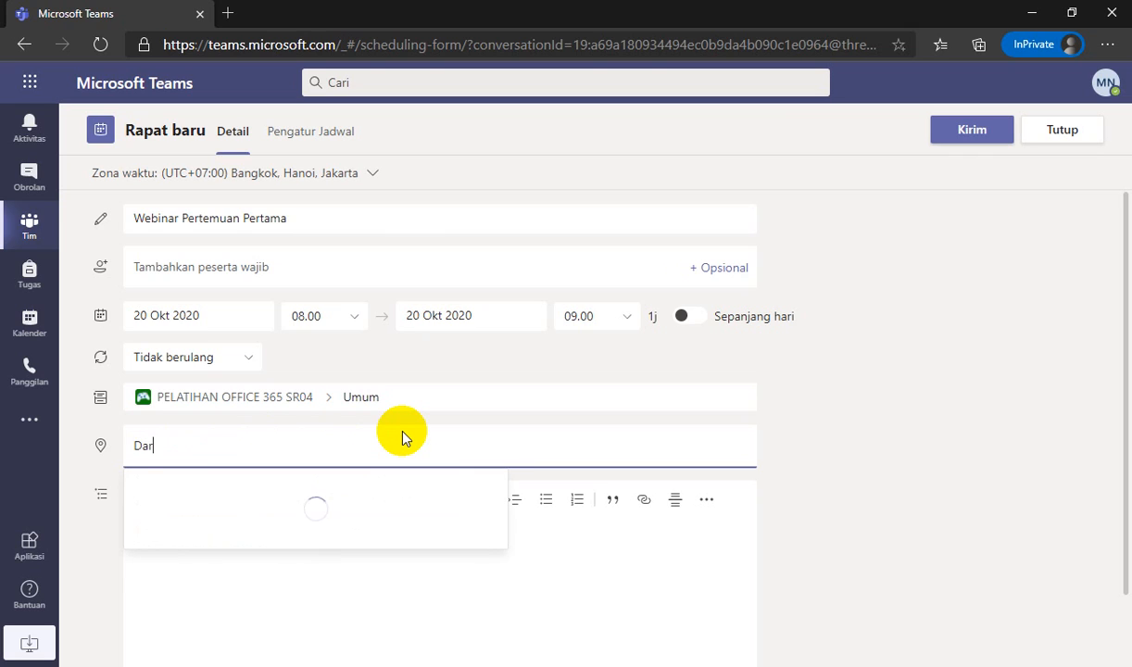
key("BackSpace")
key("BackSpace")
key("BackSpace")
key("BackSpace")
key("BackSpace")
key("BackSpace")
- Set the new meeting's location to "Online"
type("On")
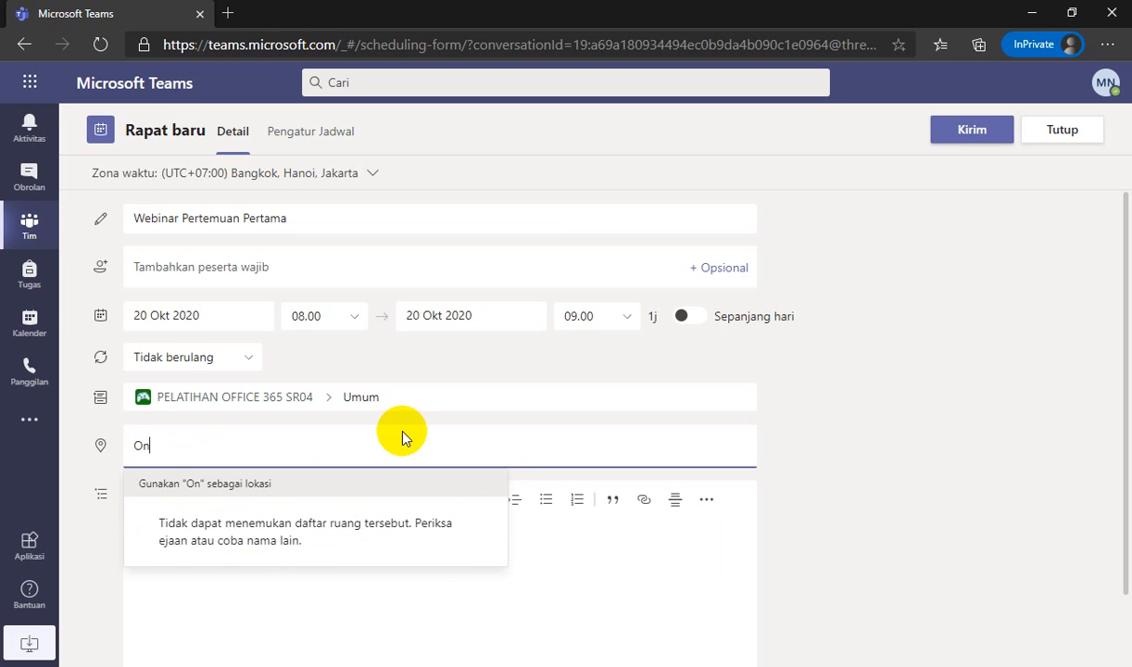
type("line")
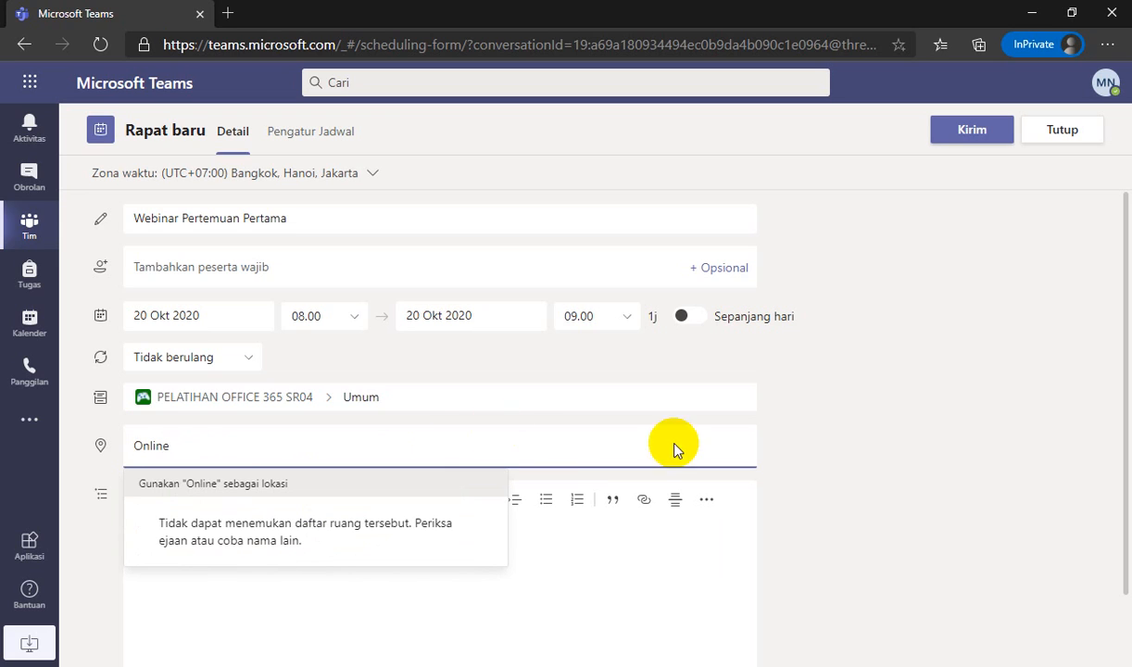
key("Return")
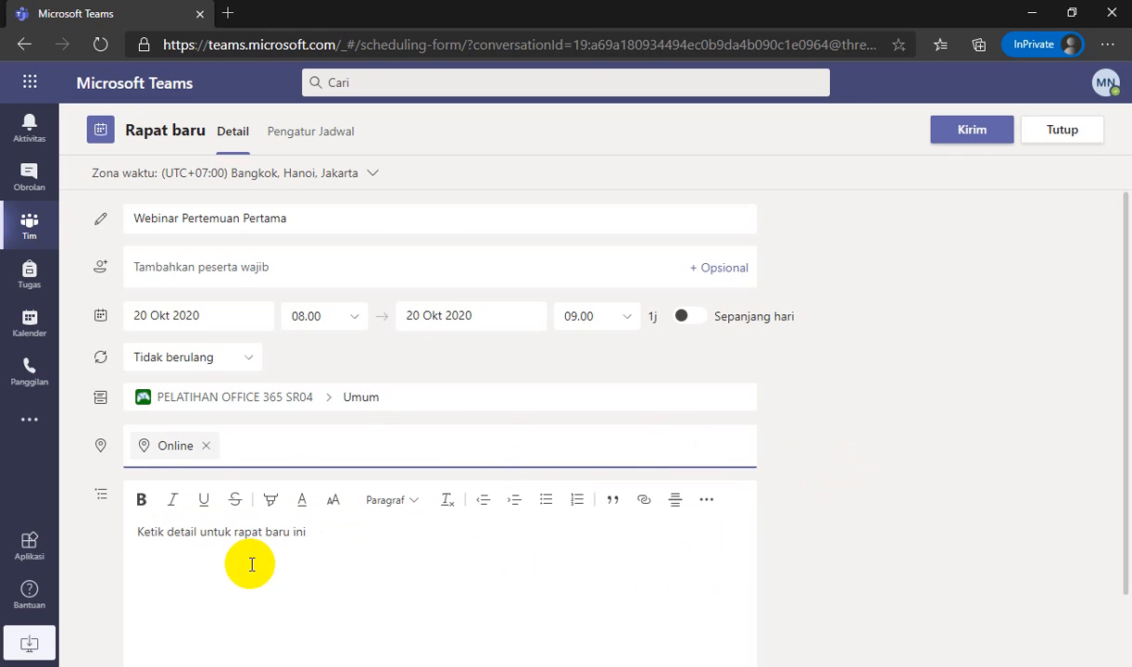
- Start the meeting details with the line "Materi yang disampaikan : Perangkat Keras Masukan"
left_click(190, 541)
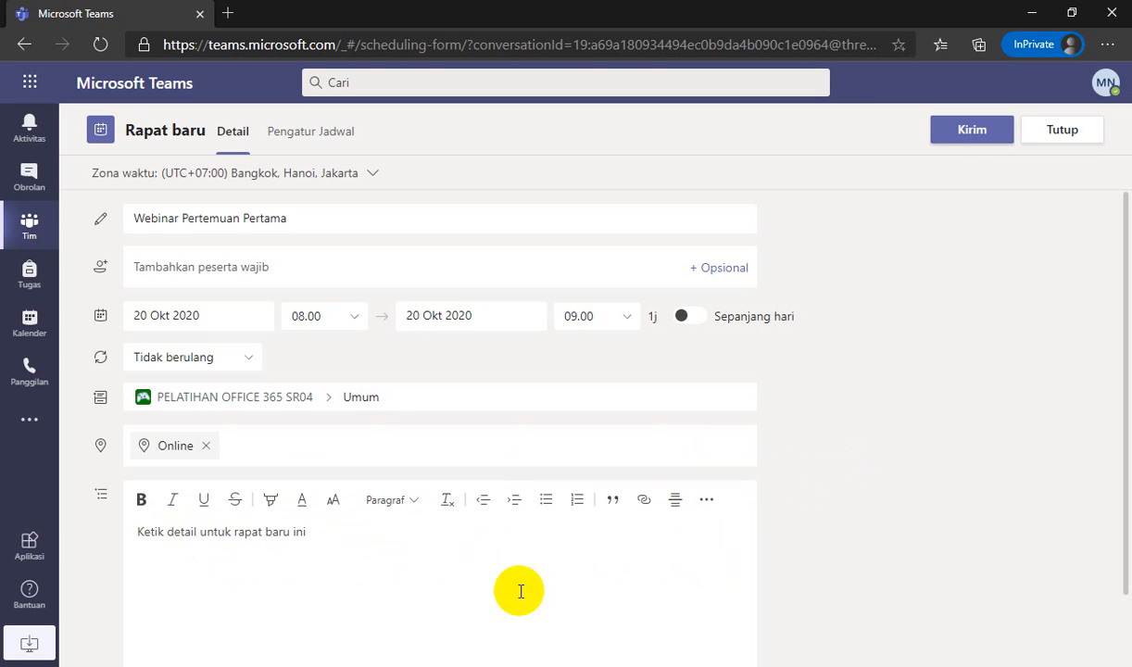
type("Ma")
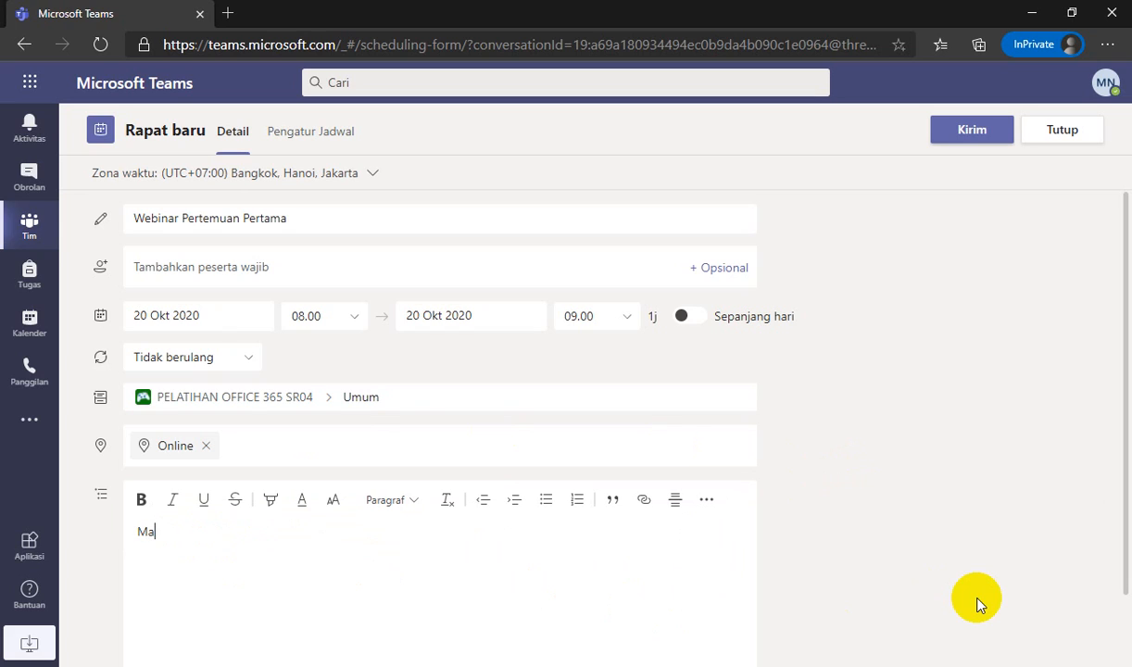
type("teri yang disamaikan")
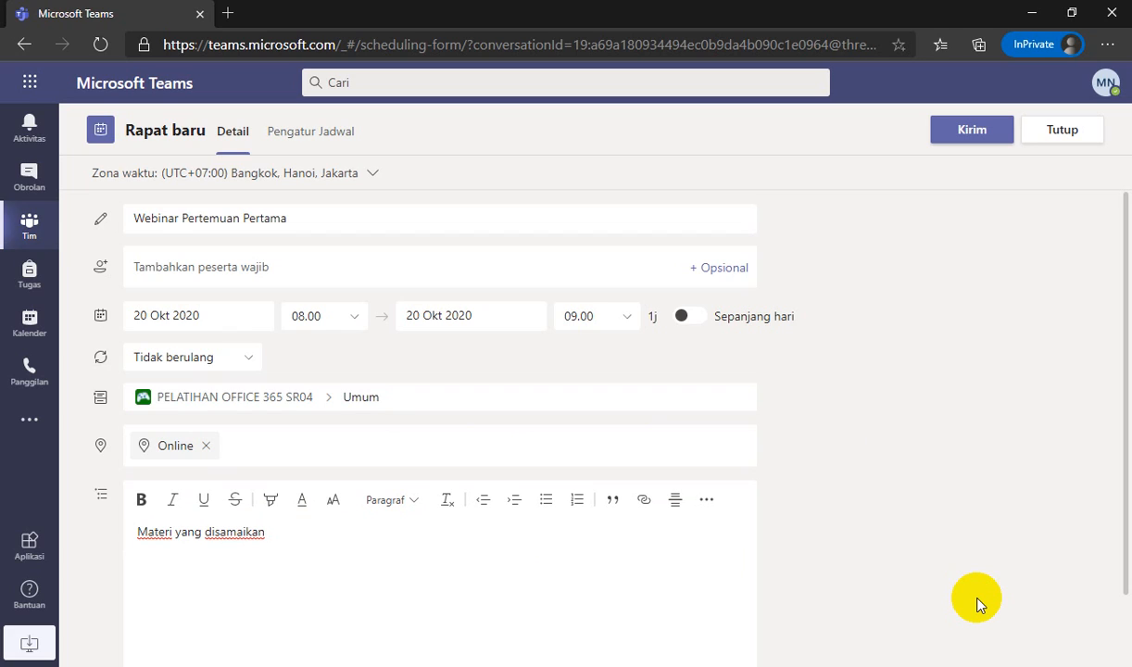
key("BackSpace")
key("BackSpace")
key("BackSpace")
key("BackSpace")
key("BackSpace")
type("n : Perangkat Keras Masu")
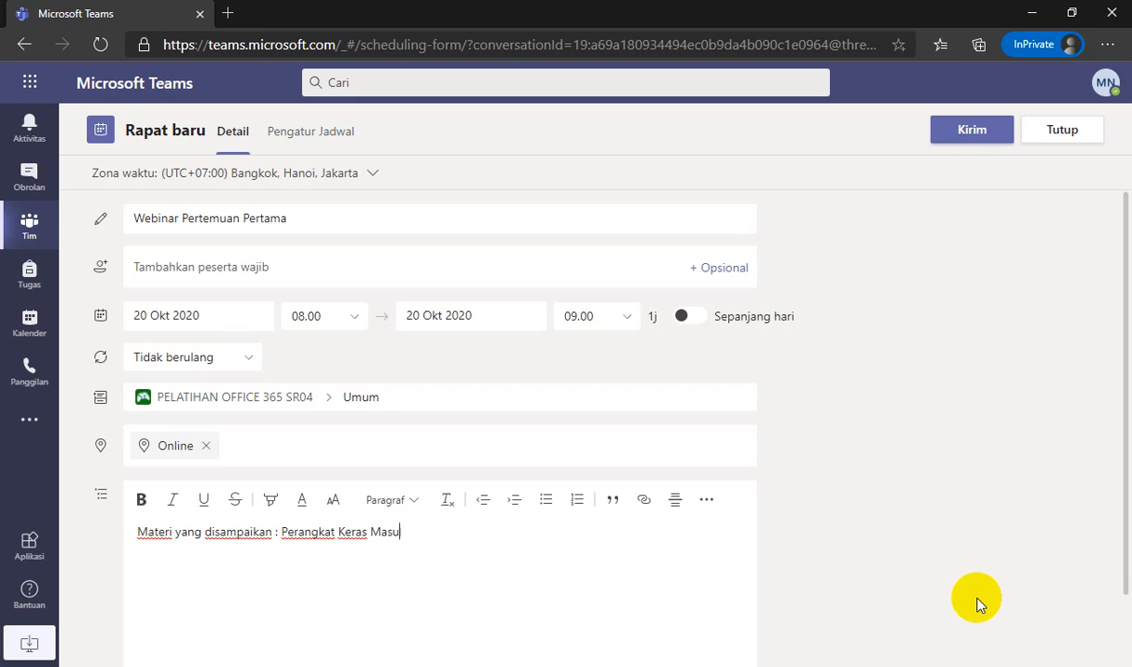
type("kan ")
- Add a "Pemateri :" line with the presenter's name to the meeting details
type("Pem")
type("ateri :")
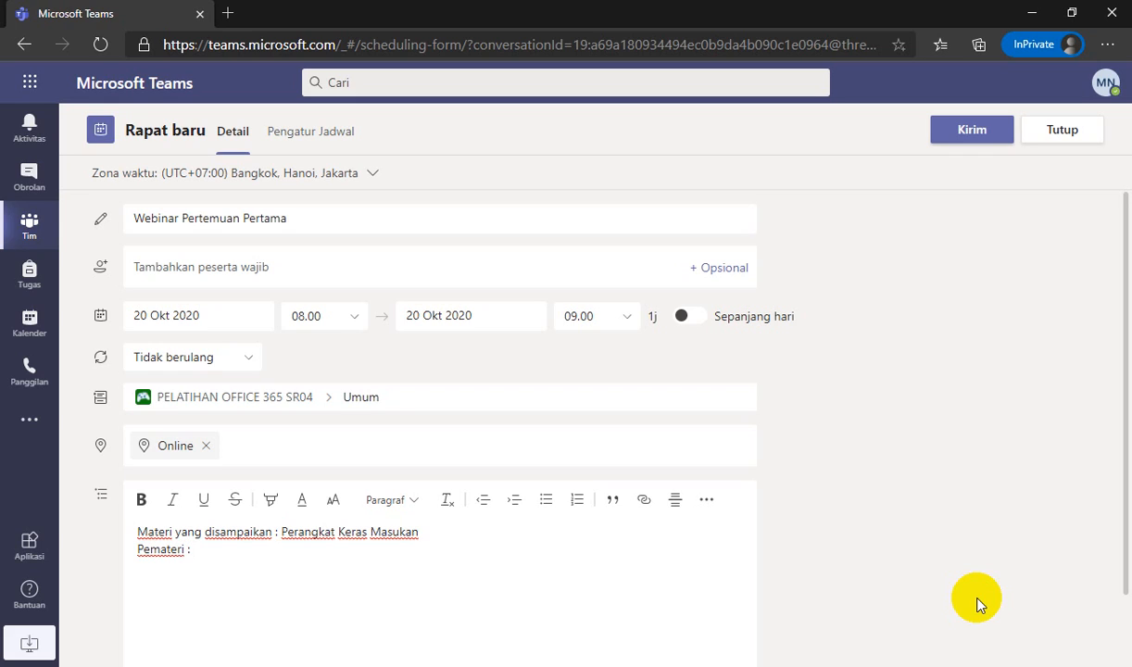
type(" Pak Agung")
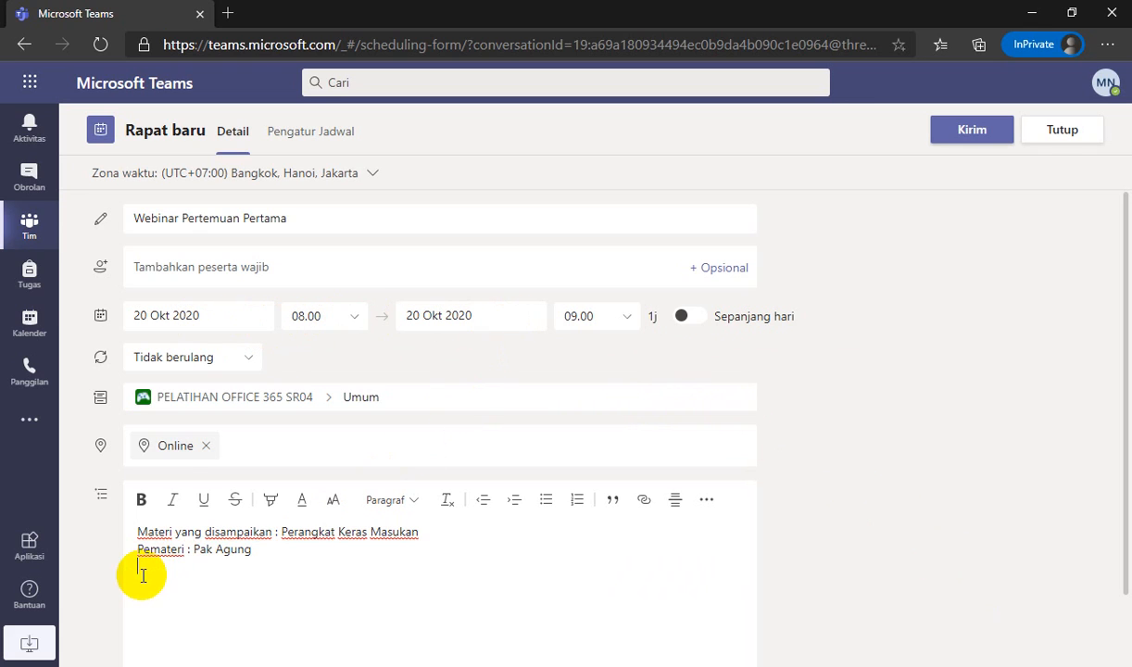
- Add the lines "Waktu Pelaksanaan", "Tanggal 20 Oktober 2020" and "Pukul 08.00 WIB - Selesai" to the details and send the meeting
type("Waktu Pelaksanaan ")
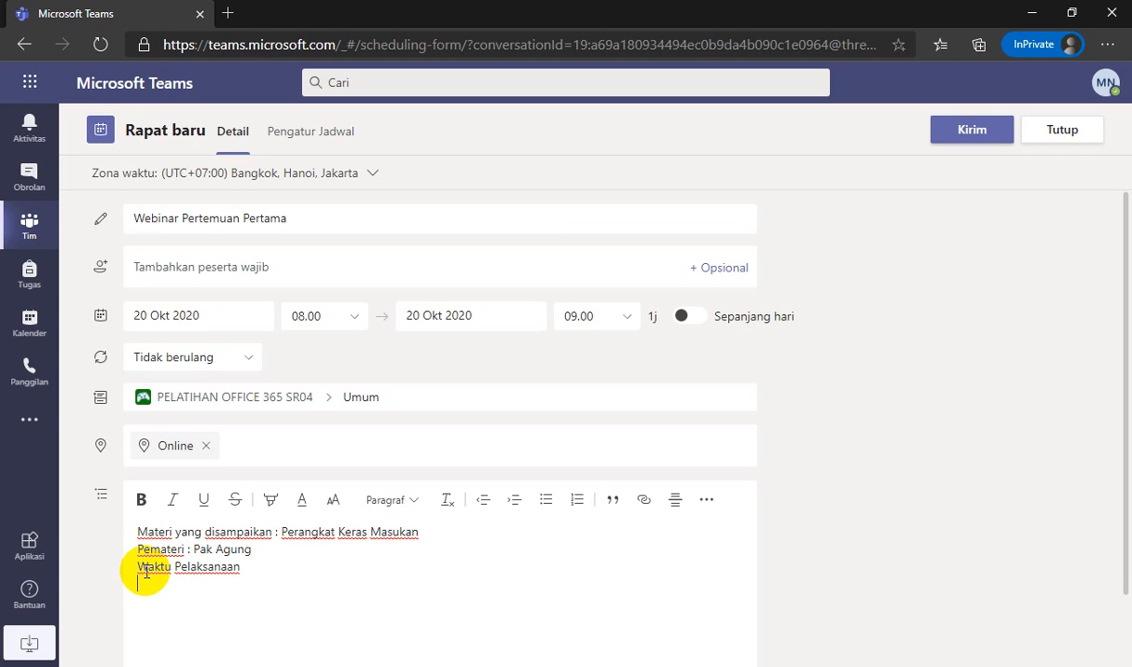
type("Tanggal 20 Oktober 2020 Pukul ")
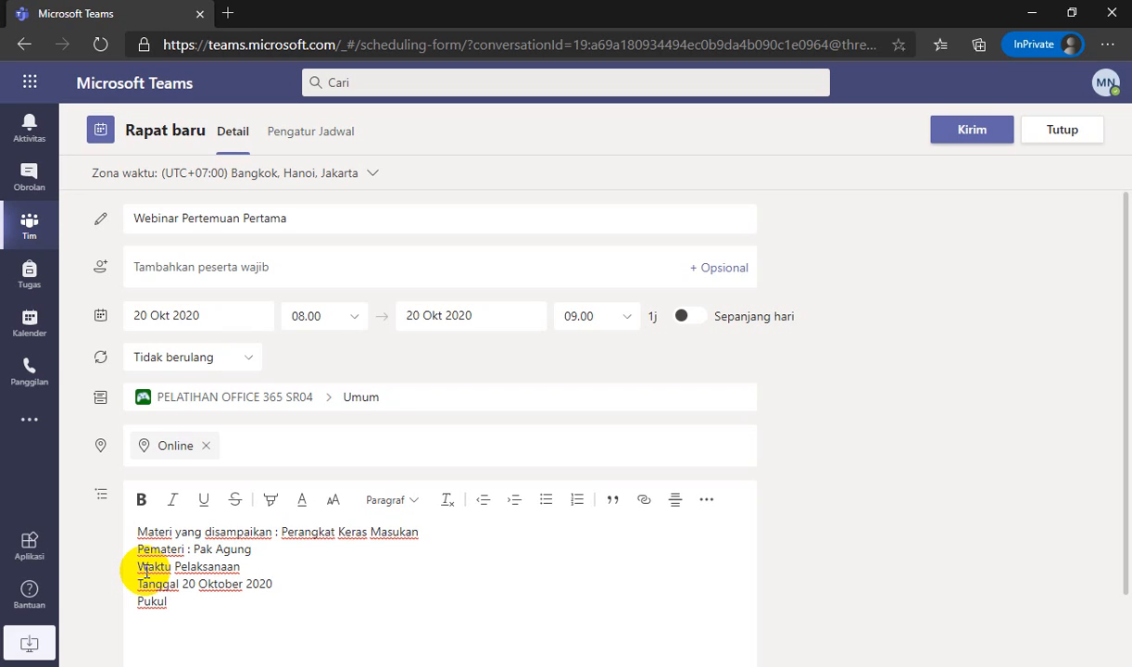
type("08.00 WIB - Selesai")
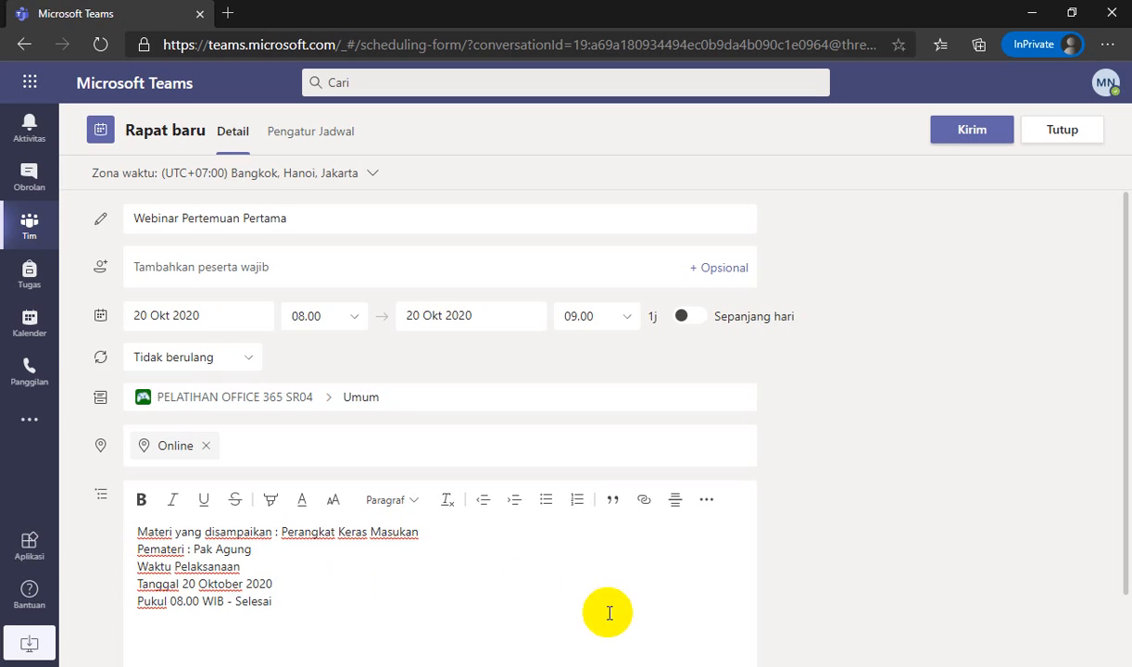
scroll(979, 521, "down", 1)
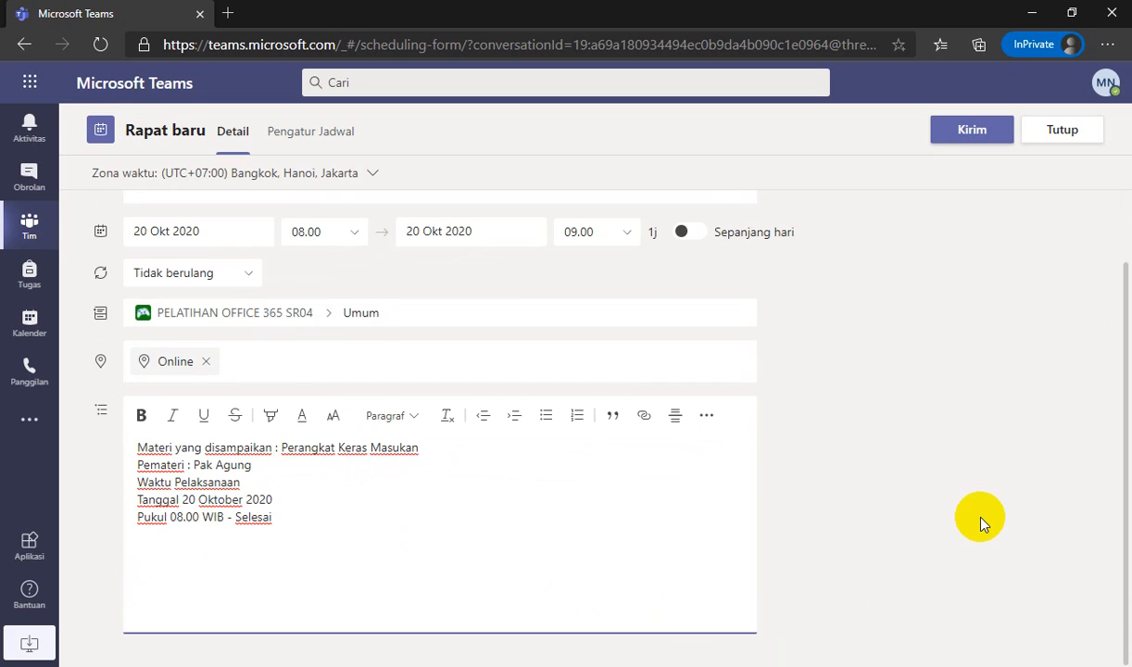
left_click(979, 136)
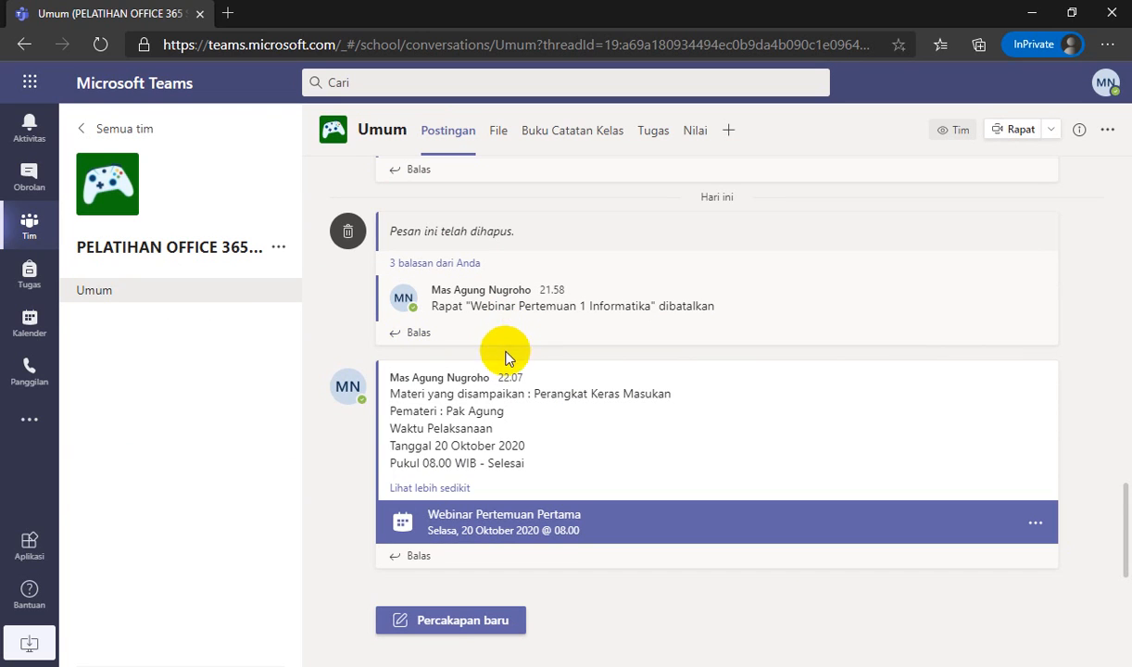
- Review the date and details in the meeting post in the Umum channel, collapsing and expanding its text
left_click_drag(501, 430, 538, 447)
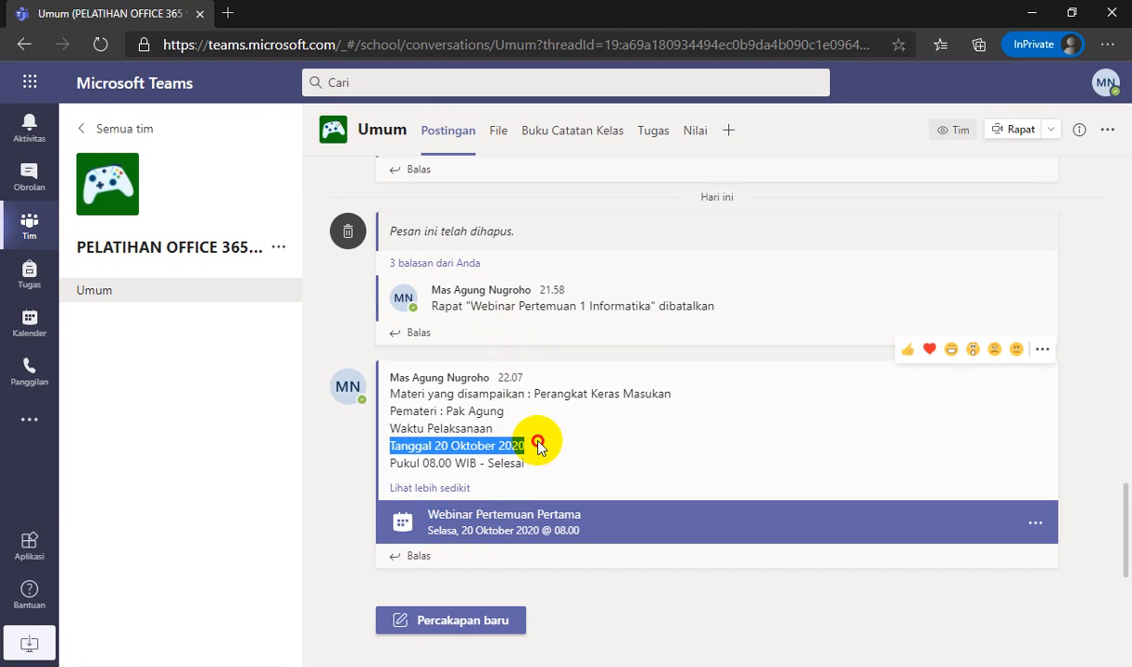
left_click(540, 447)
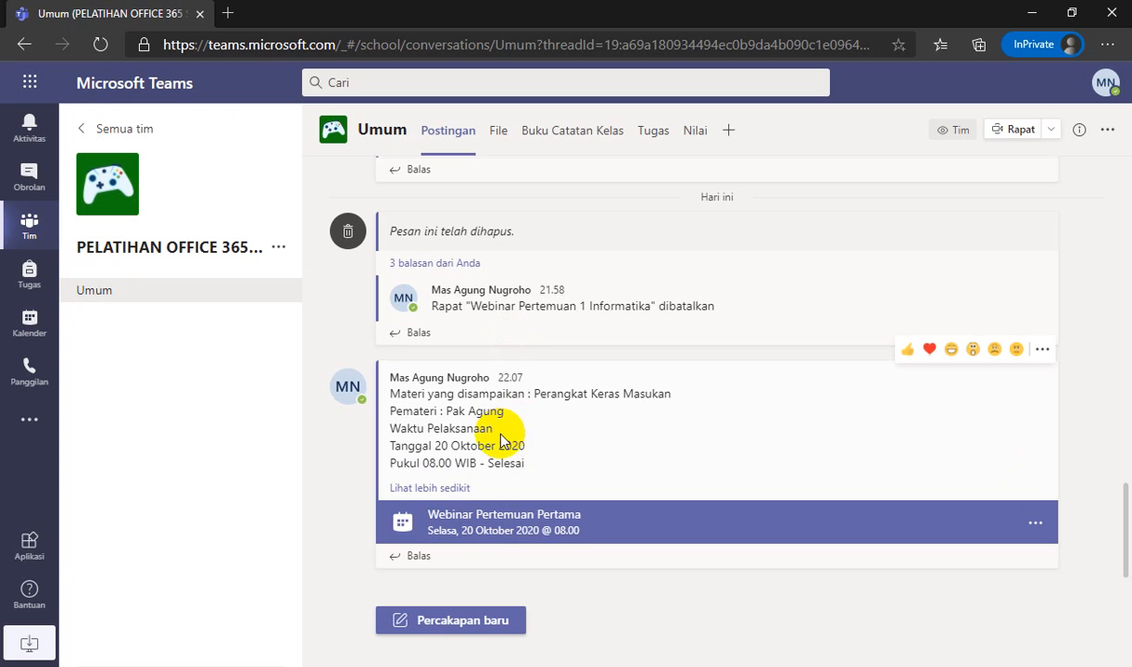
left_click(451, 488)
left_click(451, 489)
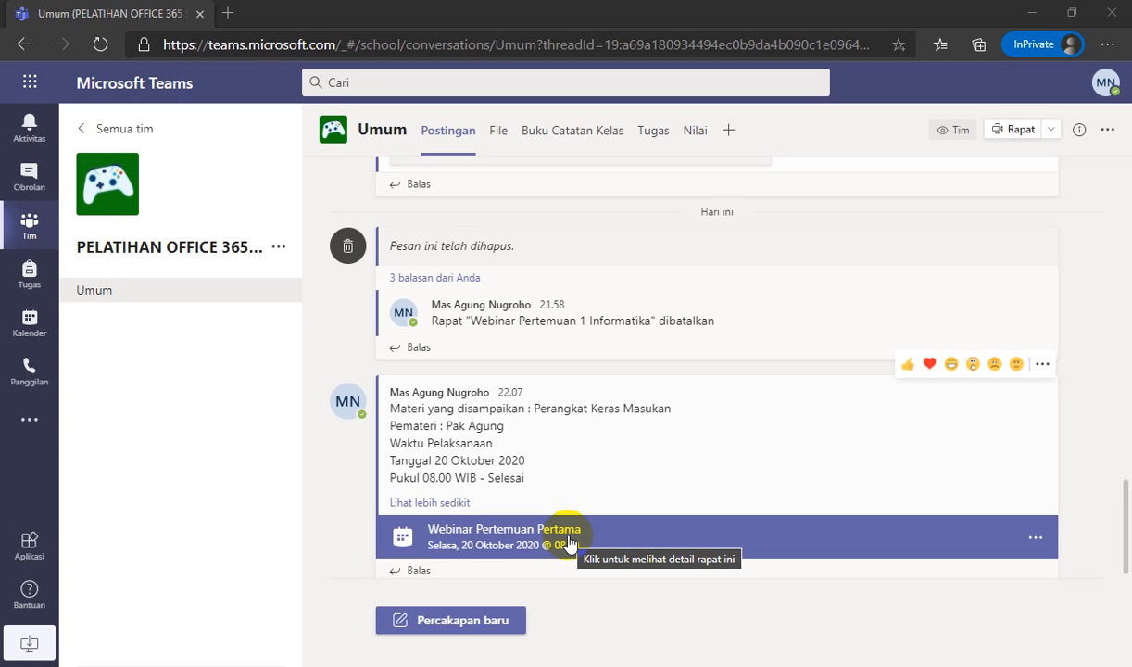
- Open the posted "Webinar Pertemuan Pertama" meeting and copy the link behind "Bergabung dengan Rapat Microsoft Teams"
left_click(497, 537)
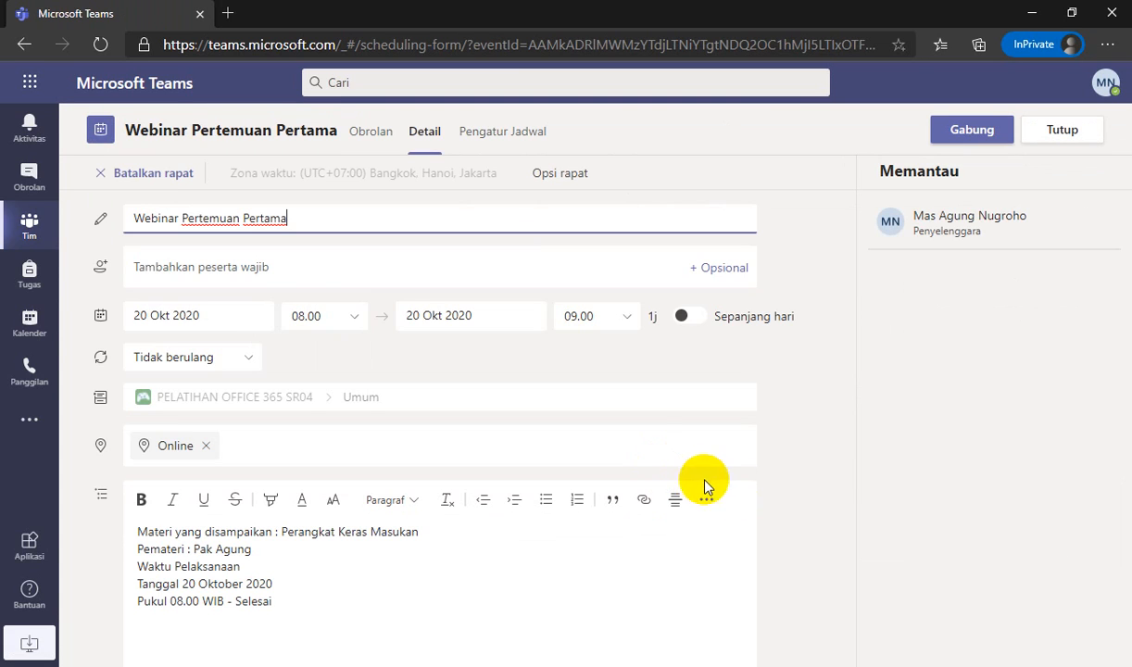
scroll(801, 526, "down", 2)
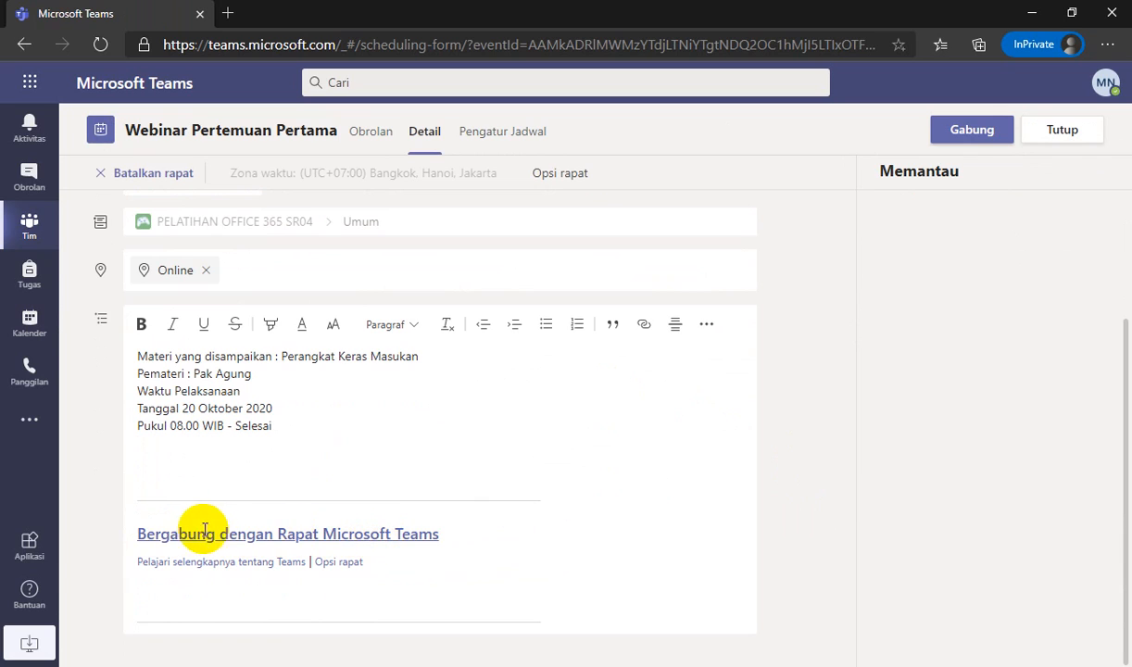
right_click(378, 535)
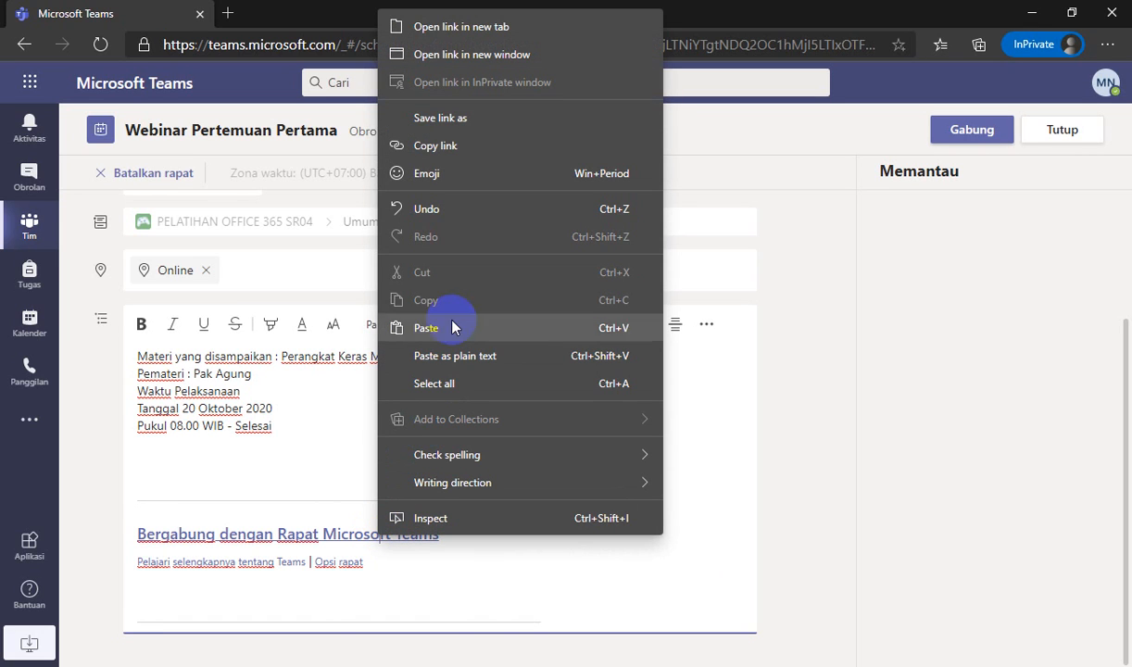
left_click(473, 148)
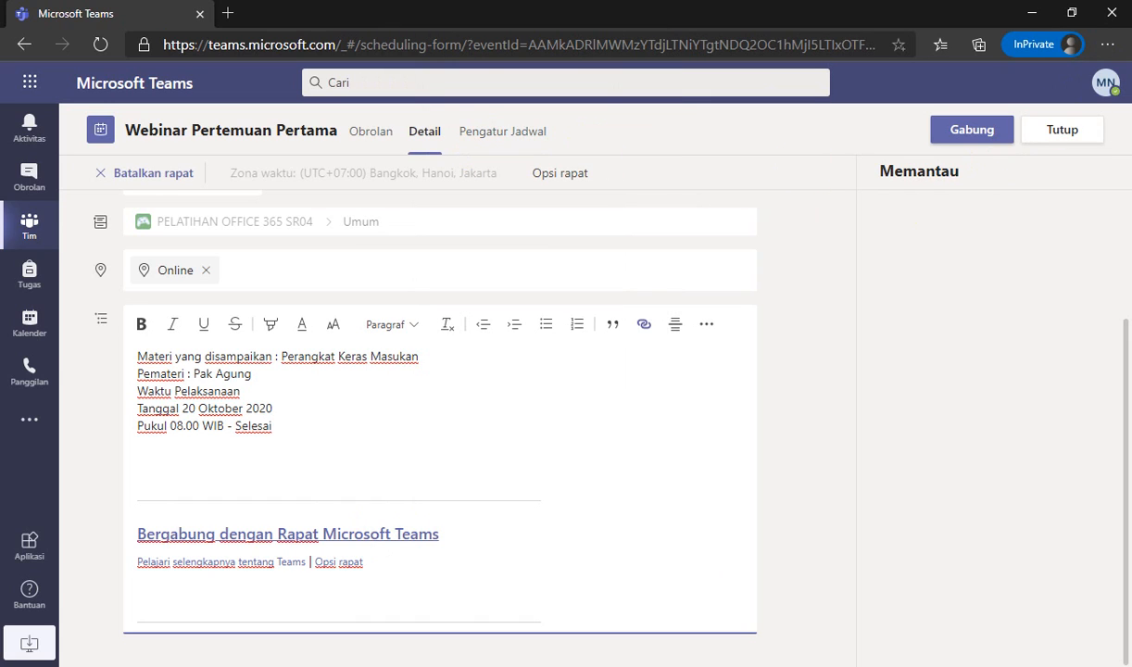
- Switch to Notepad and replace the old link with the copied meeting link, followed by a new line
key("alt+Tab")
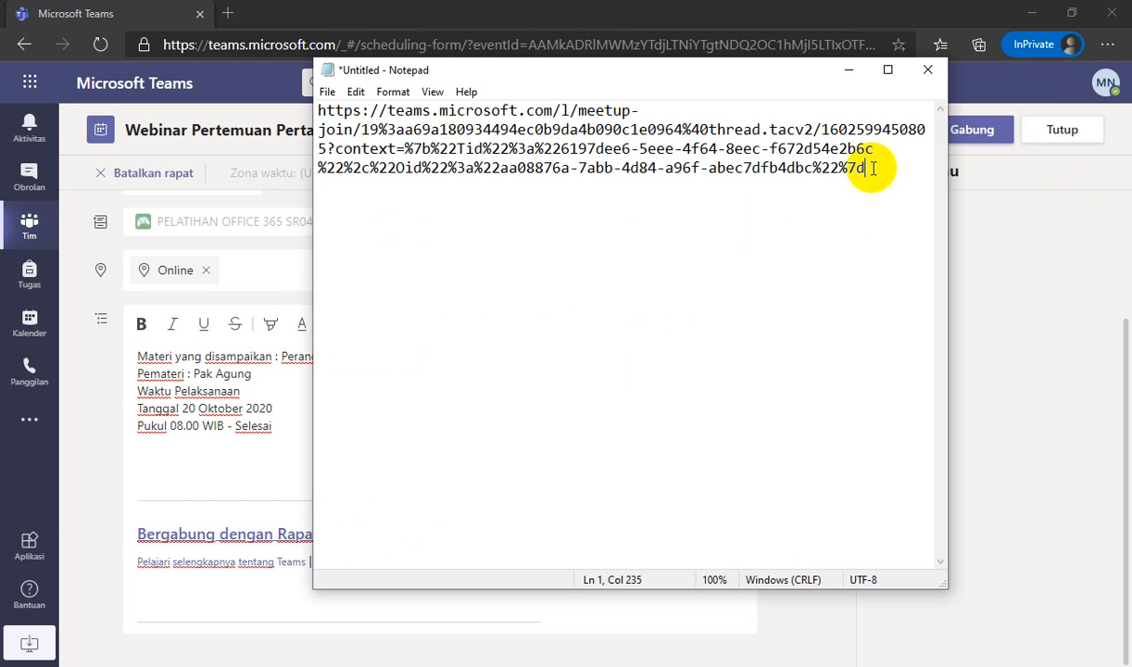
key("ctrl+a")
key("Delete")
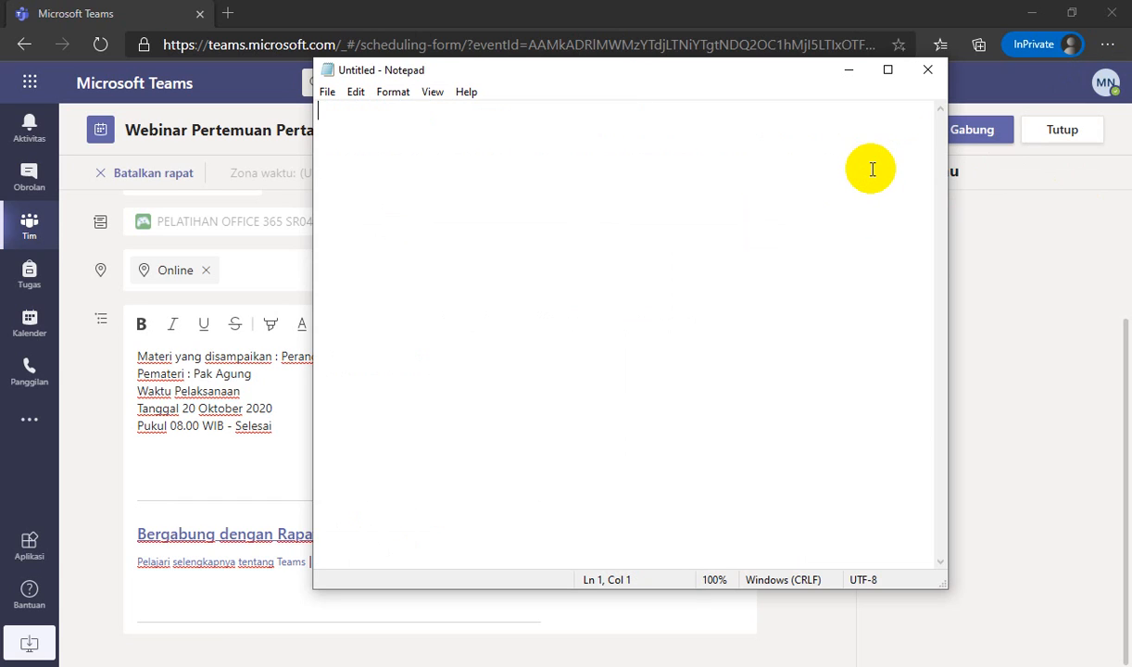
left_click(356, 92)
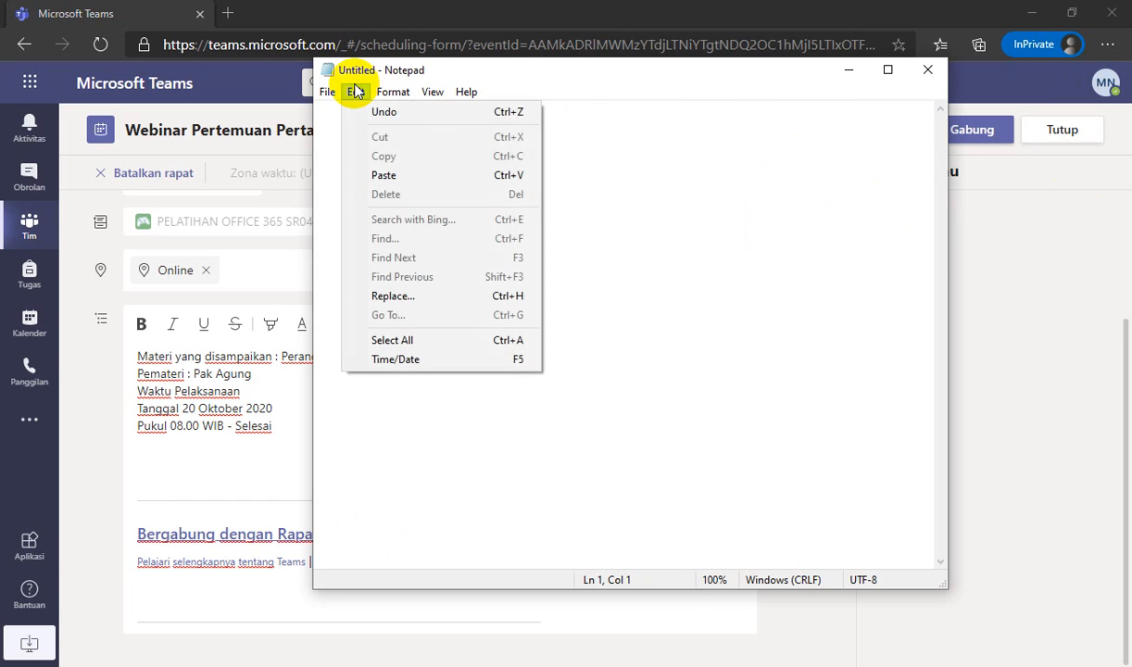
left_click(385, 175)
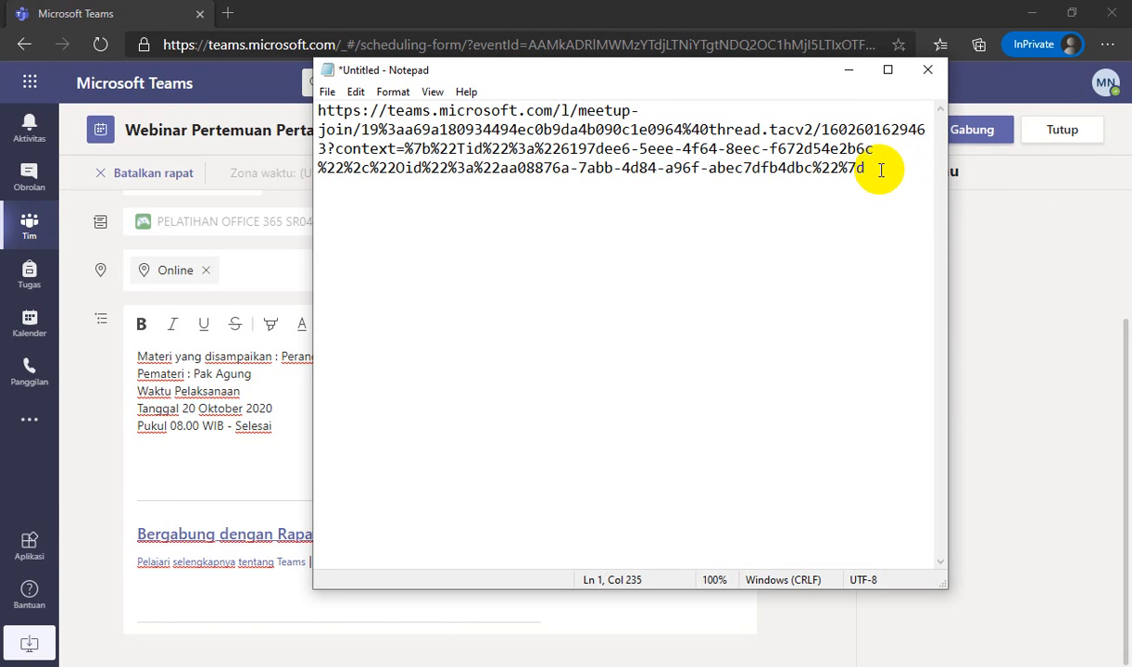
key("Return")
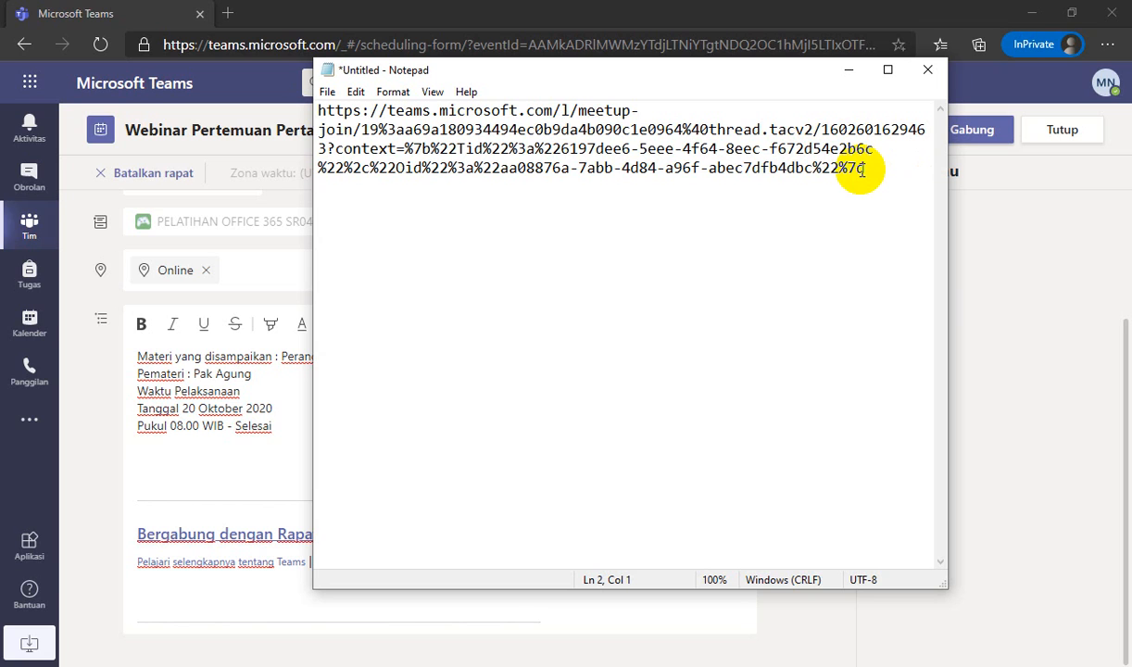
- Open s.id in a new browser tab and shorten the copied Teams meeting link
left_click(228, 13)
type("s")
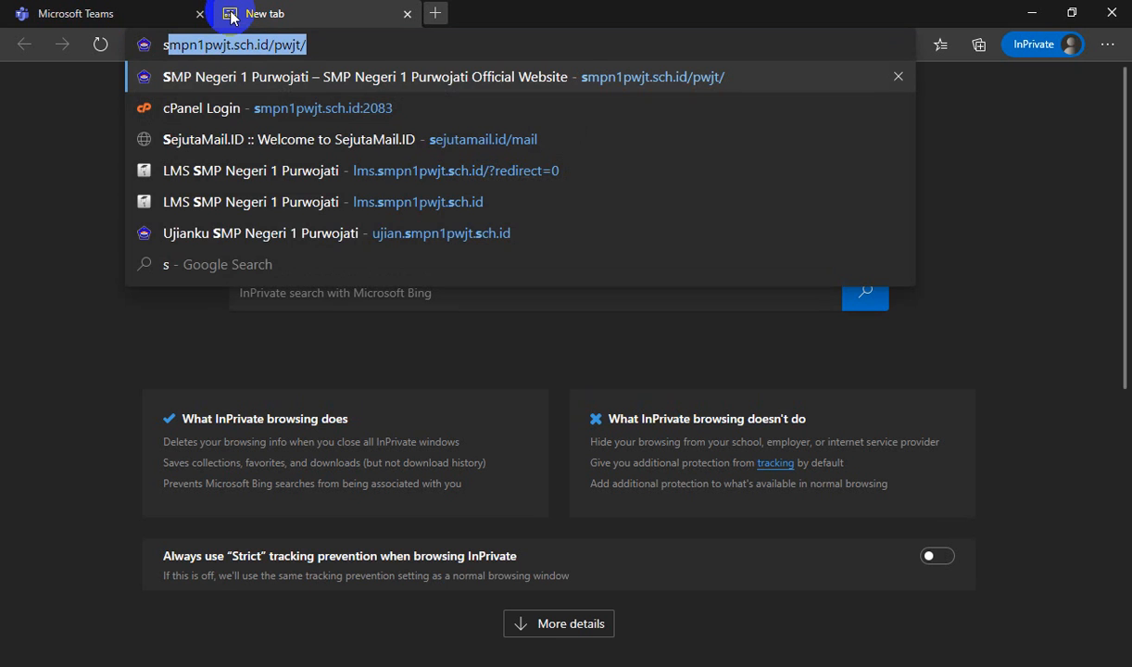
type(".id")
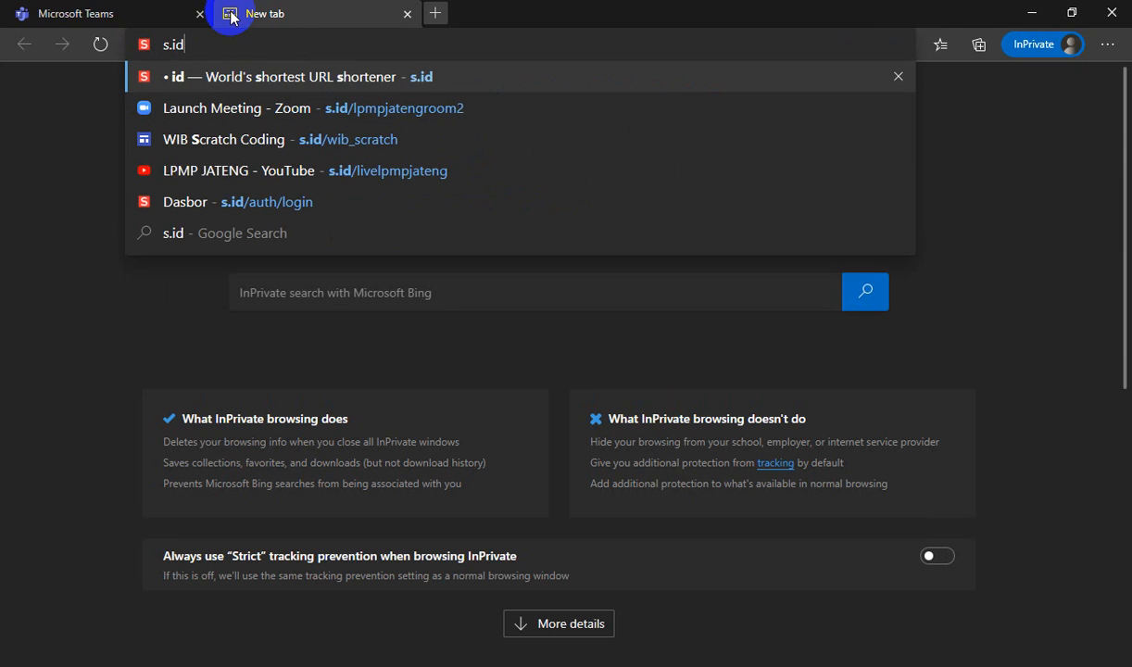
key("Return")
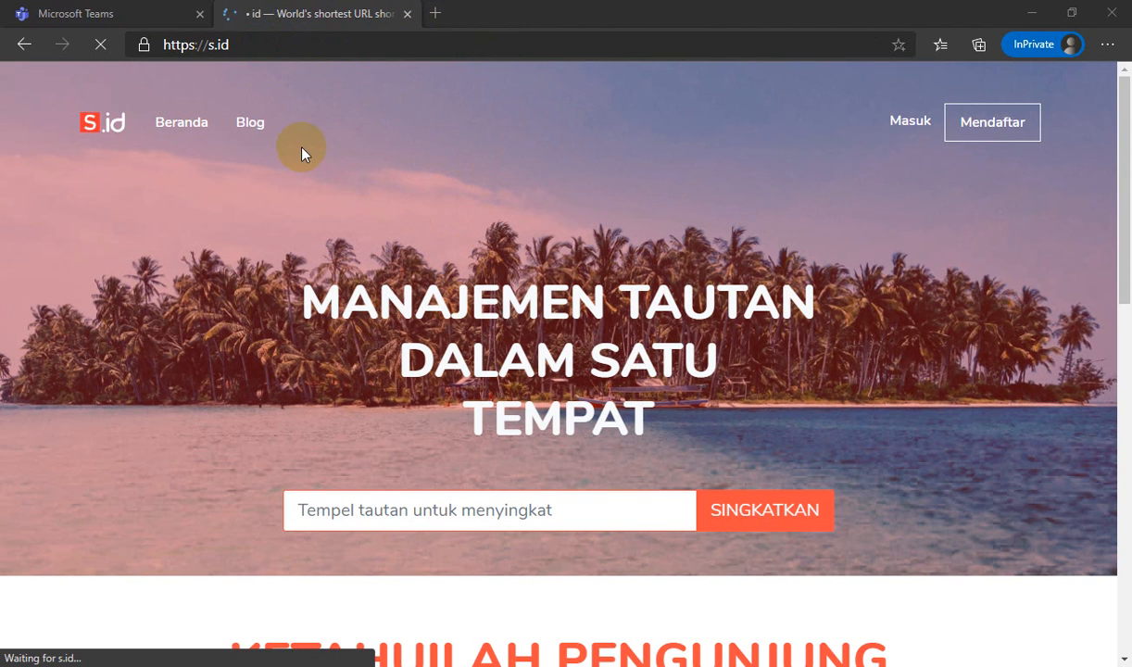
left_click(342, 520)
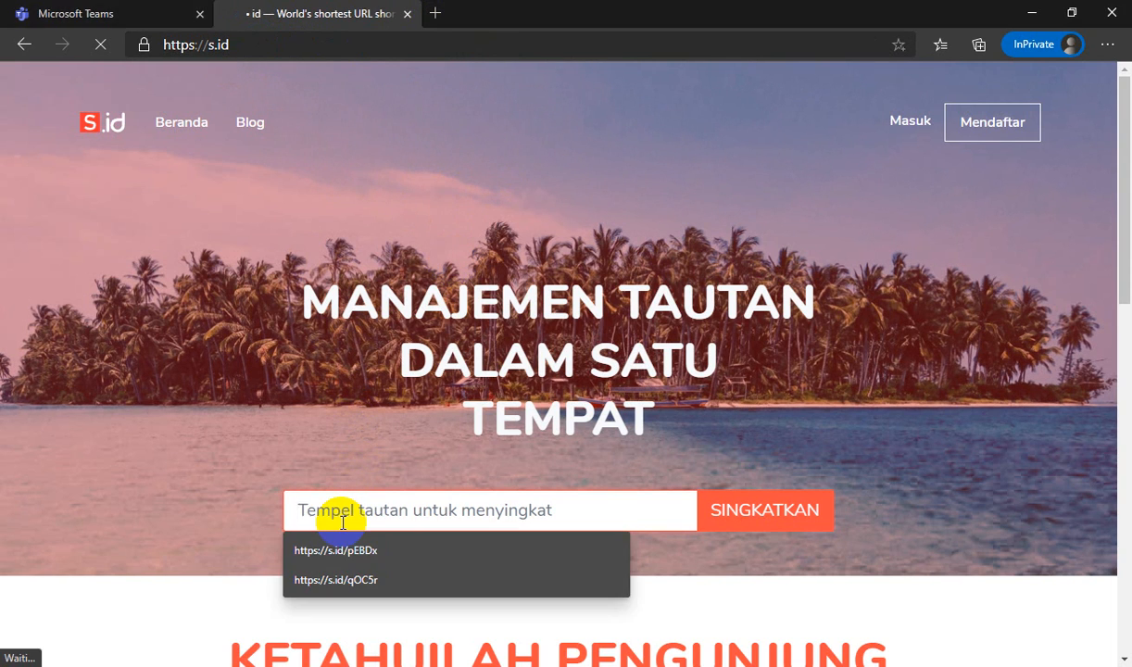
key("ctrl+v")
key("Return")
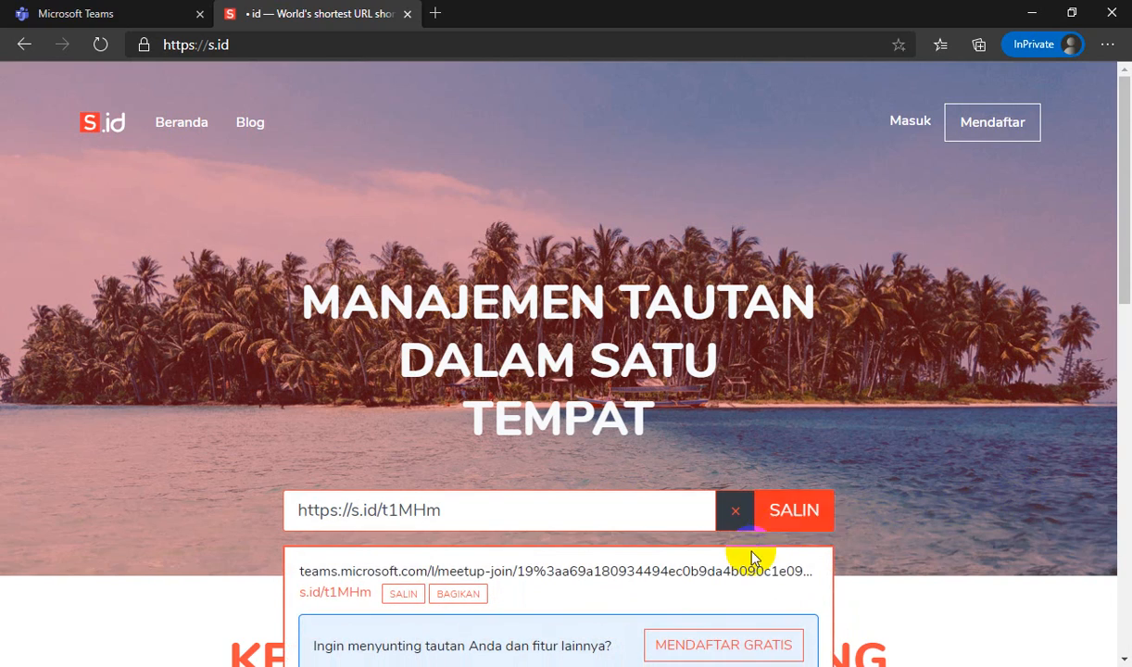
scroll(1065, 493, "down", 2)
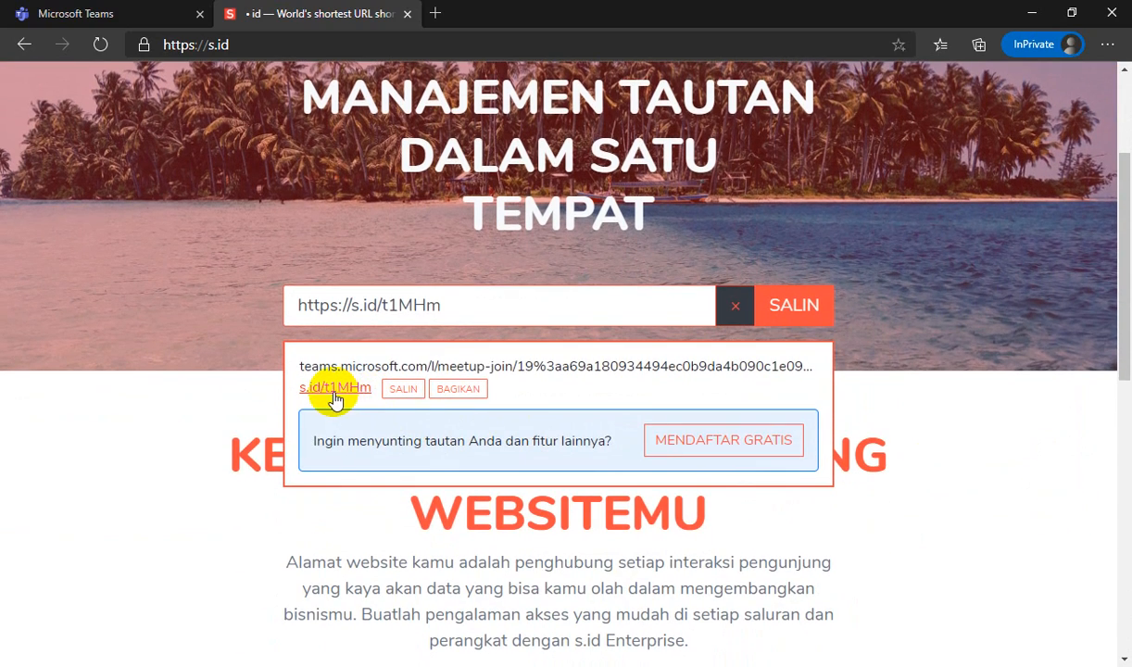
left_click(400, 388)
key("alt+Tab")
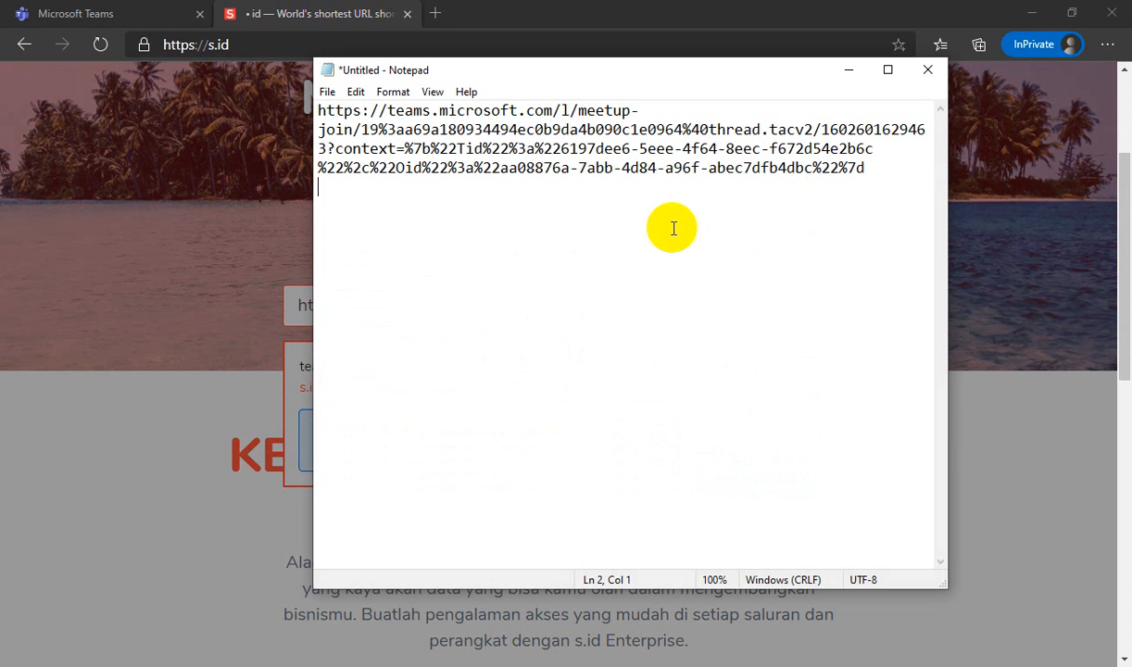
key("Return")
key("ctrl+v")
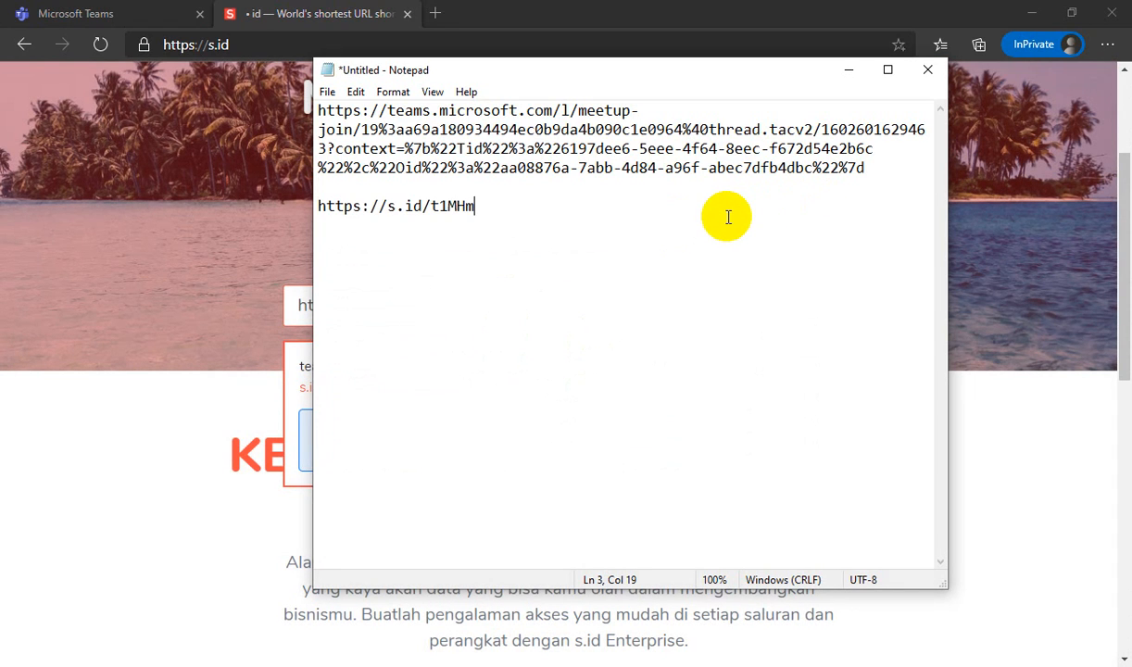
- Compare the shortened link with the full meeting link in Notepad by highlighting each, including the short link's ending
left_click_drag(474, 207, 317, 212)
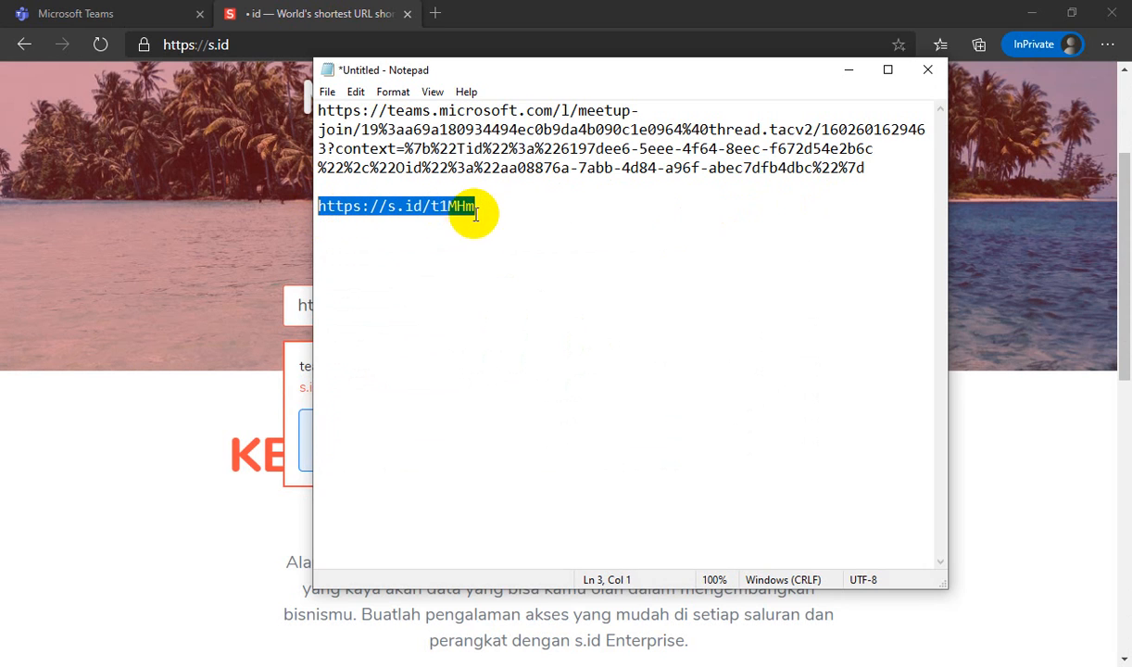
left_click_drag(866, 167, 313, 103)
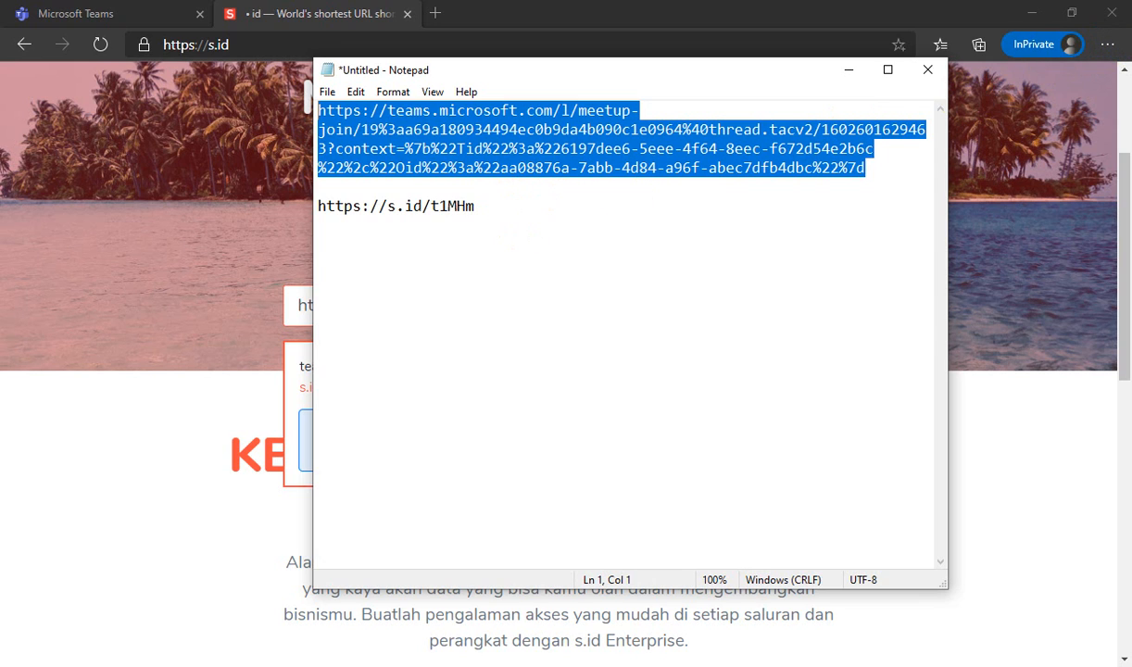
left_click(476, 206)
left_click_drag(476, 207, 426, 207)
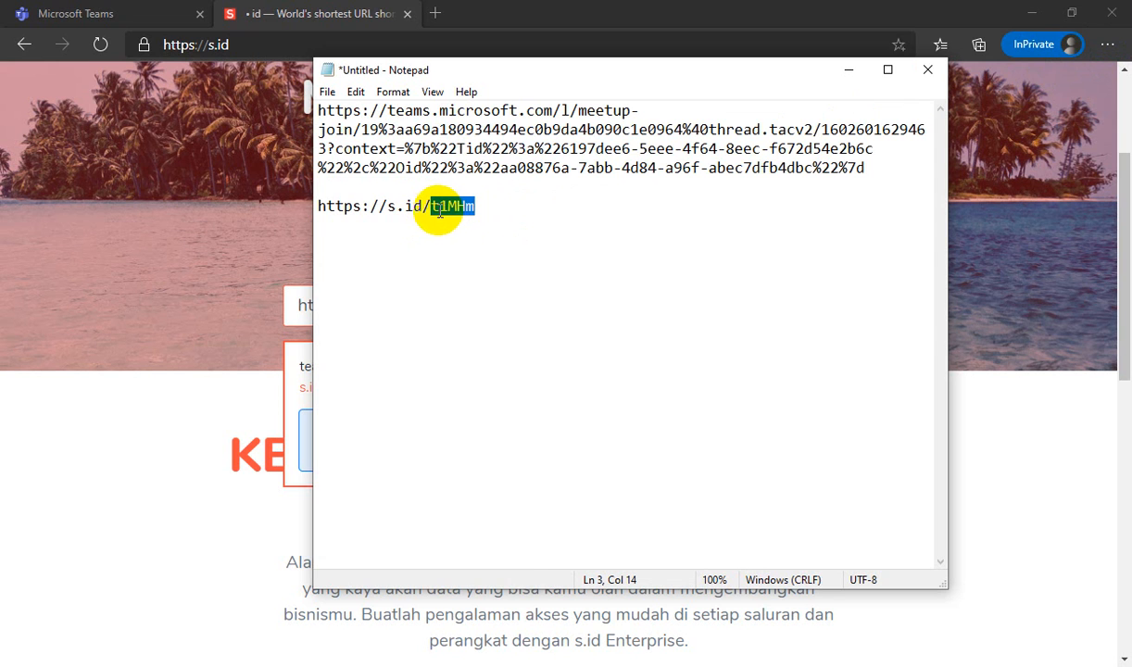
left_click(564, 9)
scroll(959, 283, "up", 3)
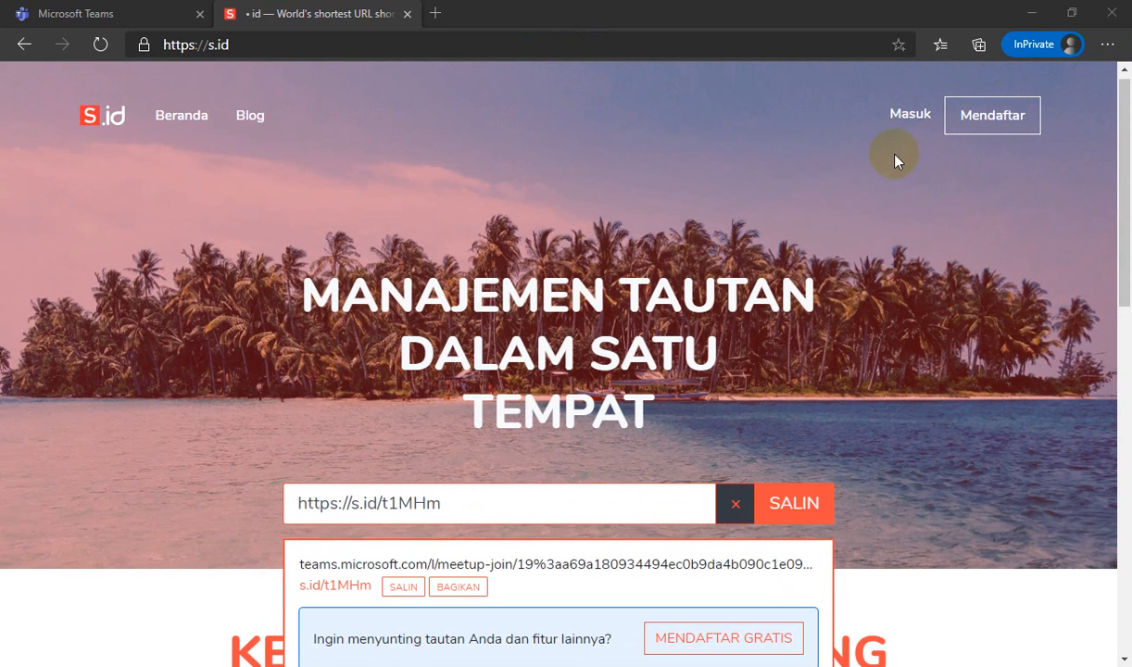
scroll(895, 252, "down", 2)
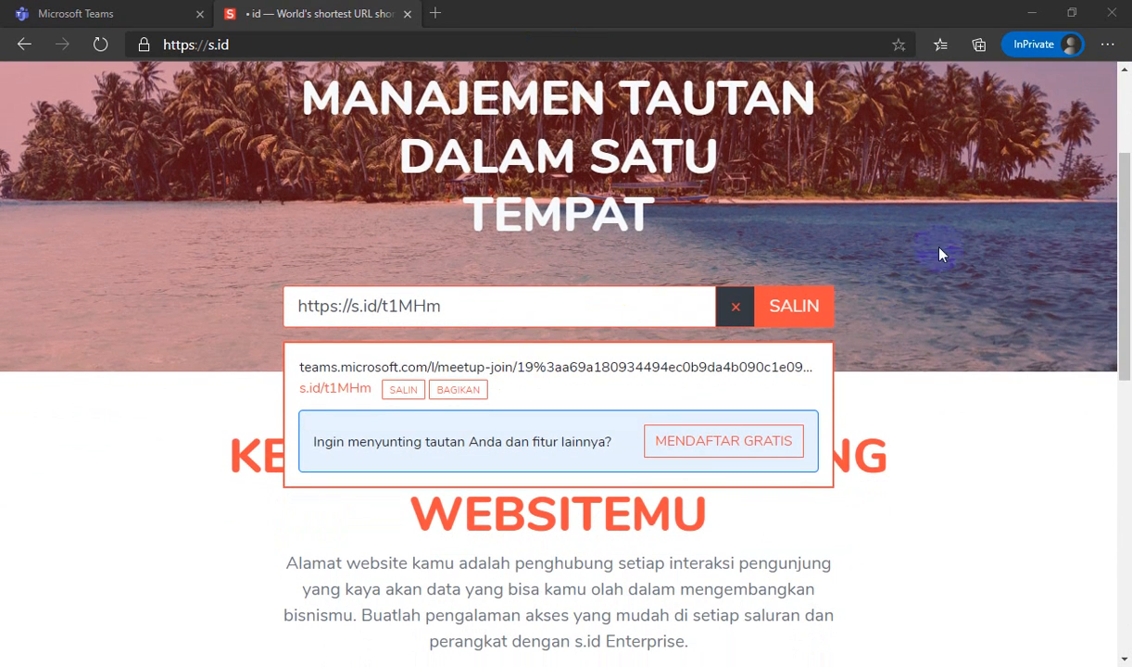
scroll(998, 209, "up", 1)
scroll(997, 207, "up", 1)
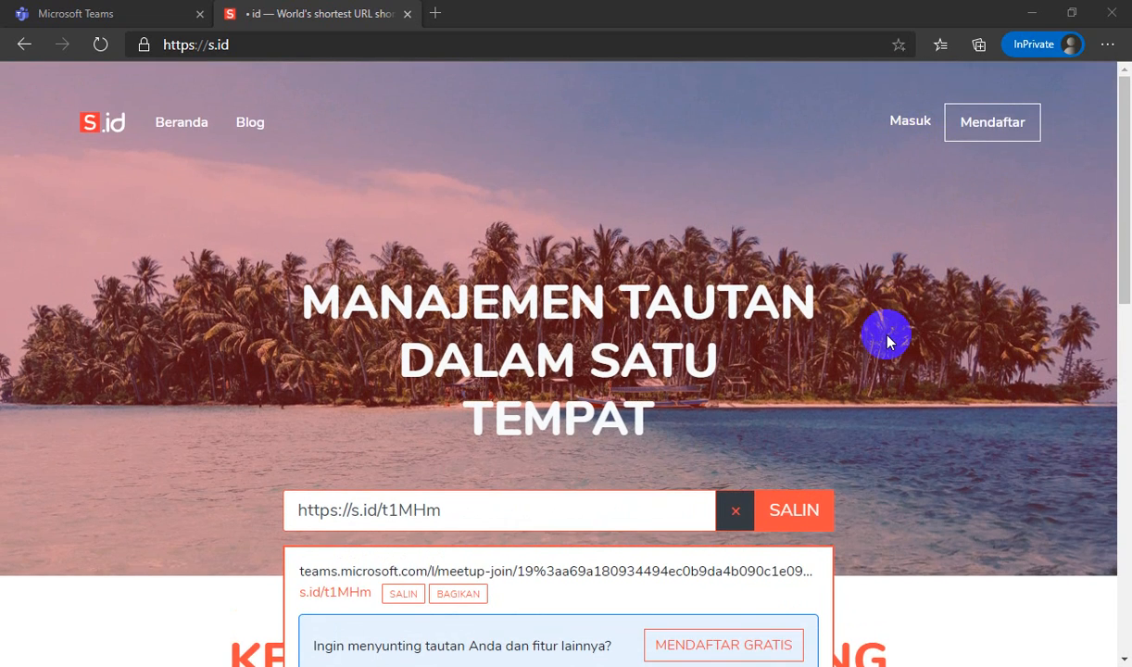
scroll(887, 341, "down", 2)
scroll(887, 342, "down", 1)
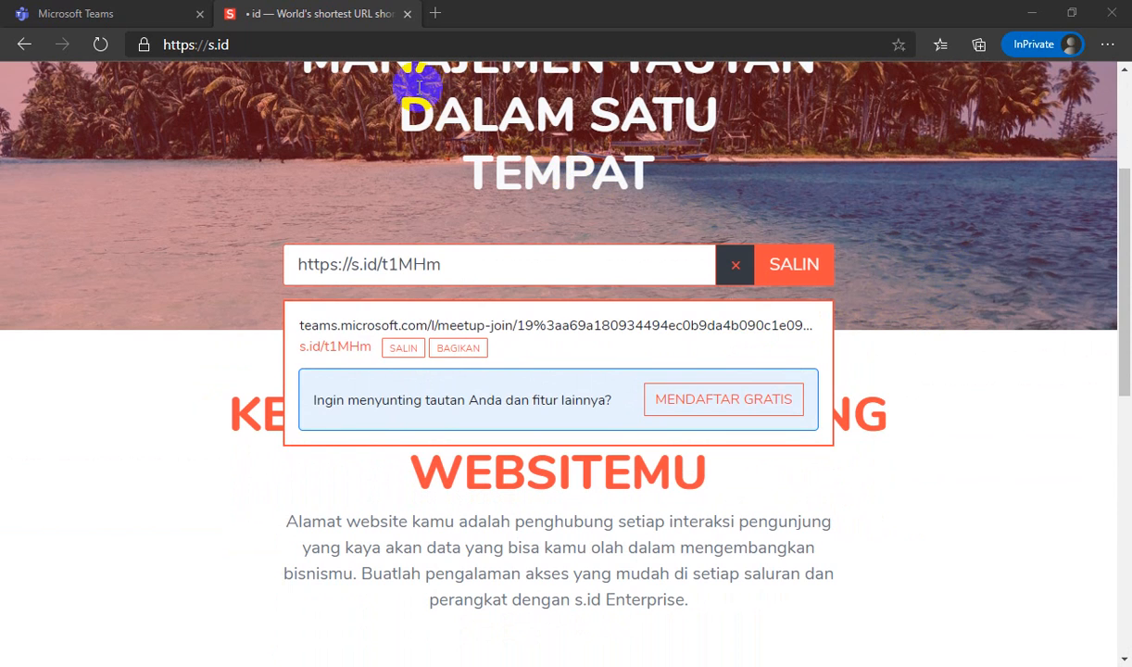
- Return to the Teams tab, reopen the "Webinar Pertemuan Pertama" meeting from the Umum channel post, and go to its pre-join screen
left_click(144, 10)
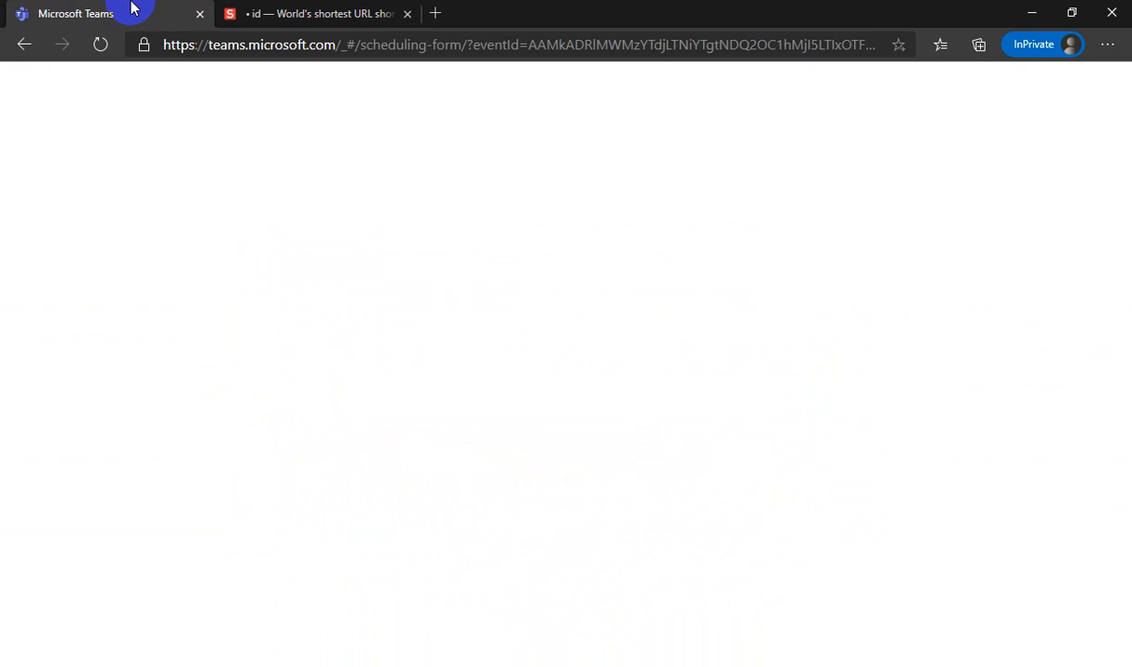
left_click(1058, 131)
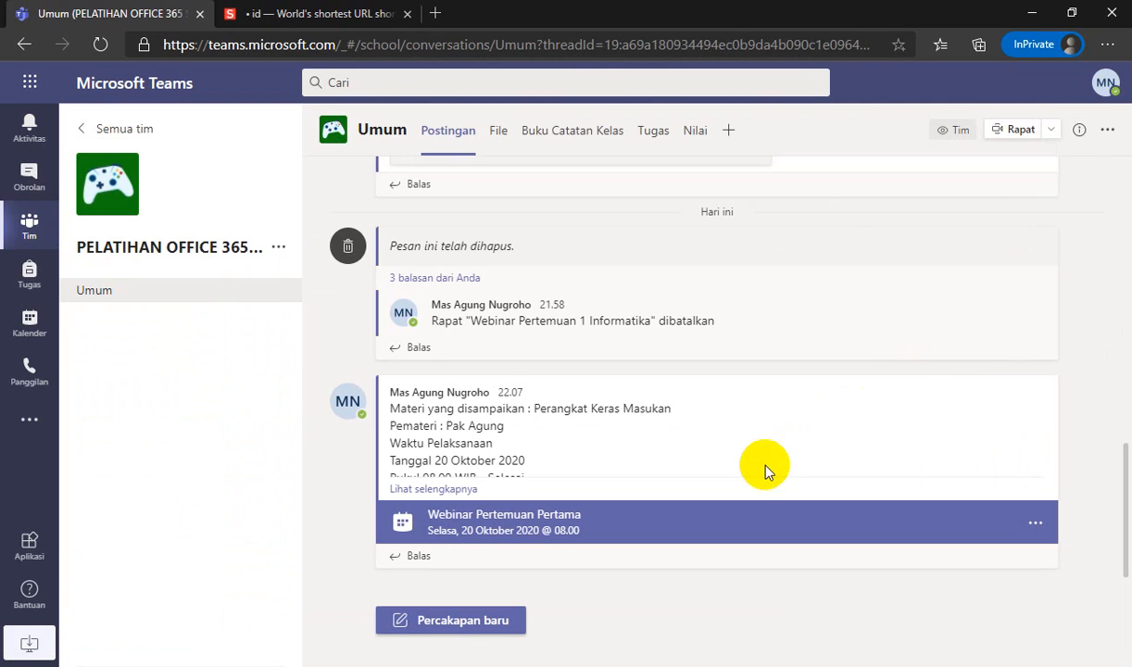
left_click(614, 526)
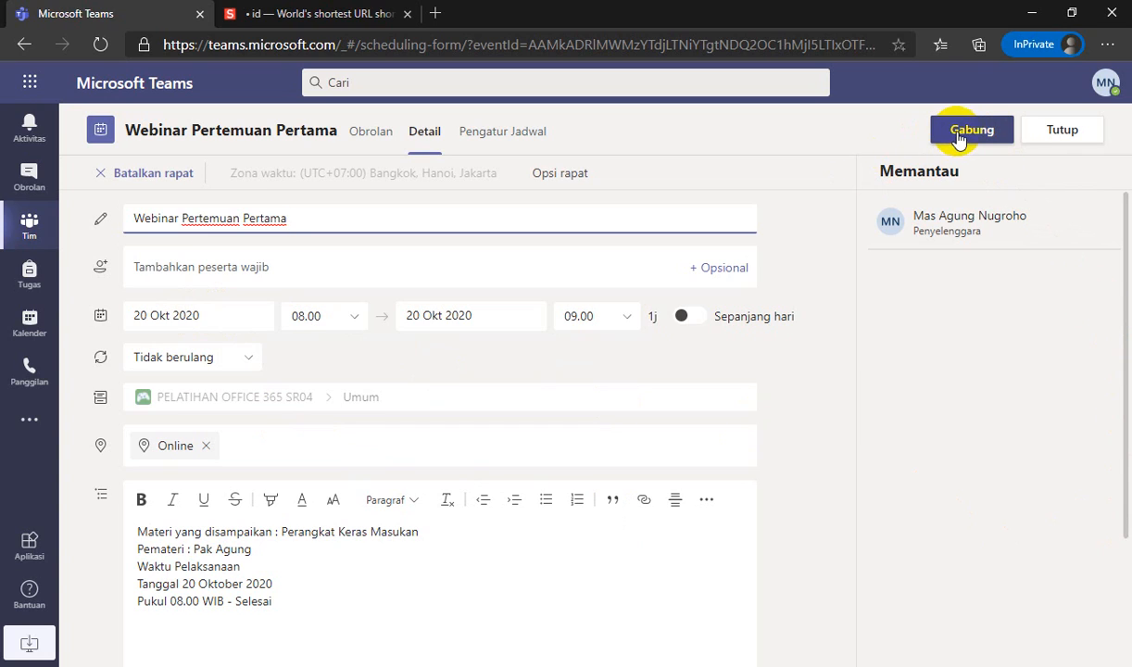
left_click(1056, 134)
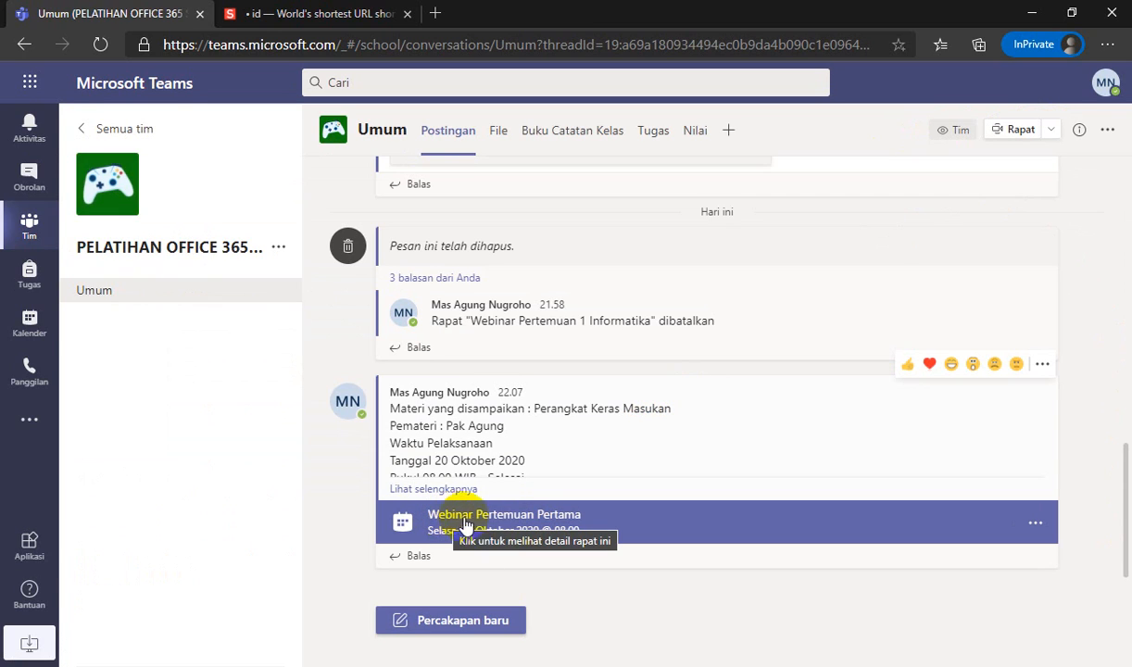
left_click(500, 527)
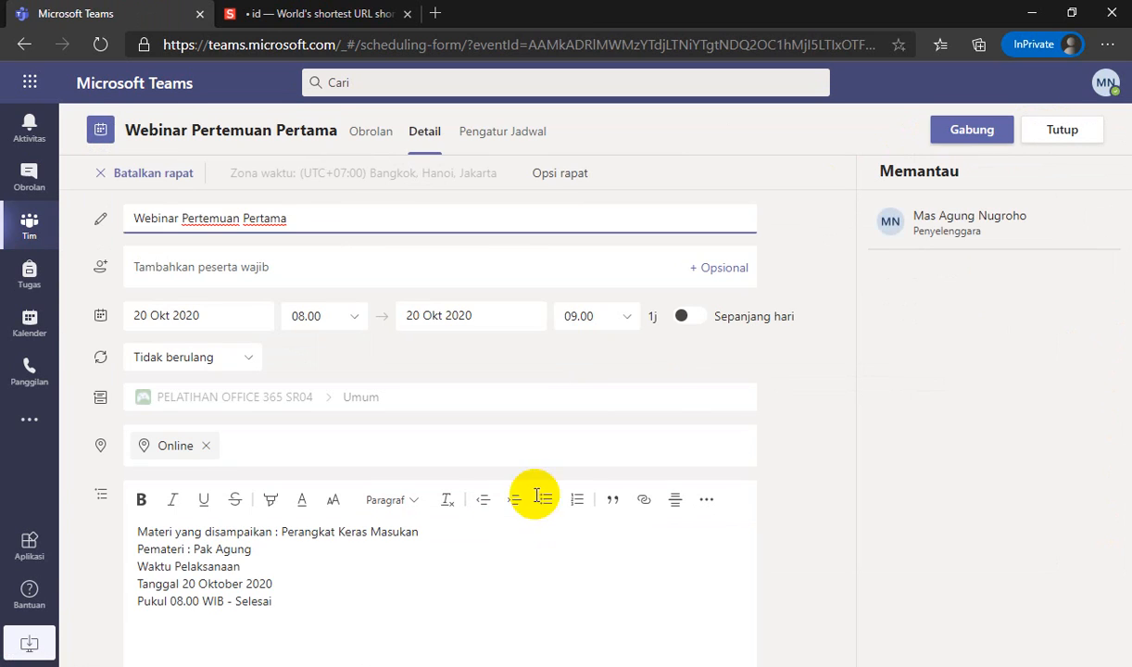
left_click(974, 130)
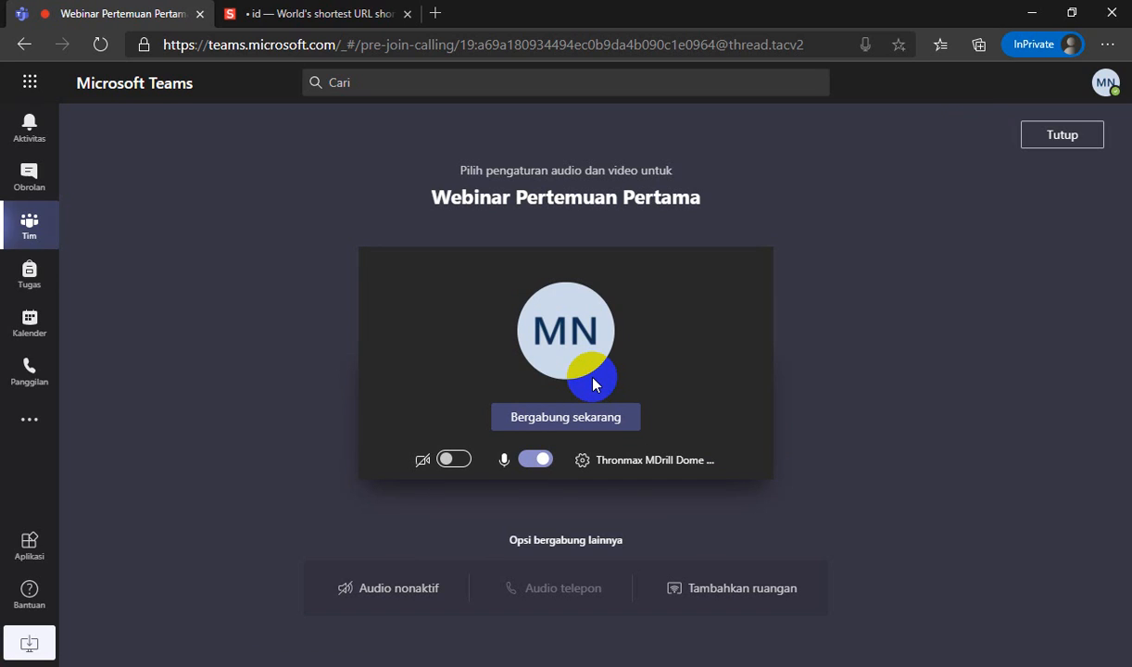
- Turn the camera preview on and off again and try the microphone switch on the pre-join screen
left_click(456, 463)
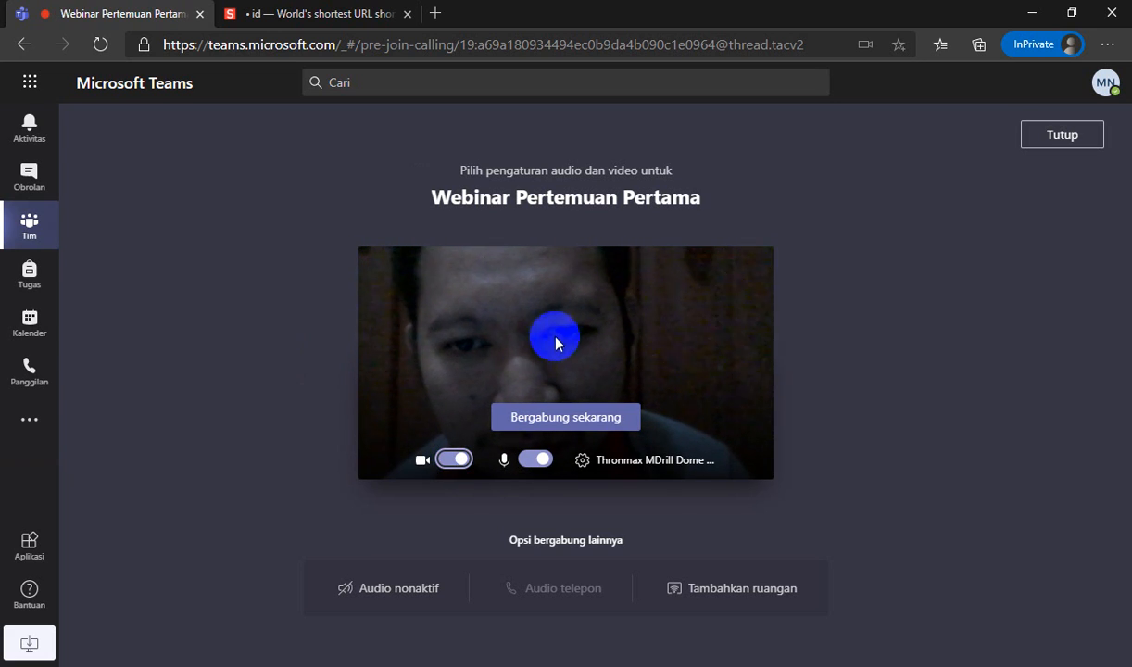
left_click(453, 459)
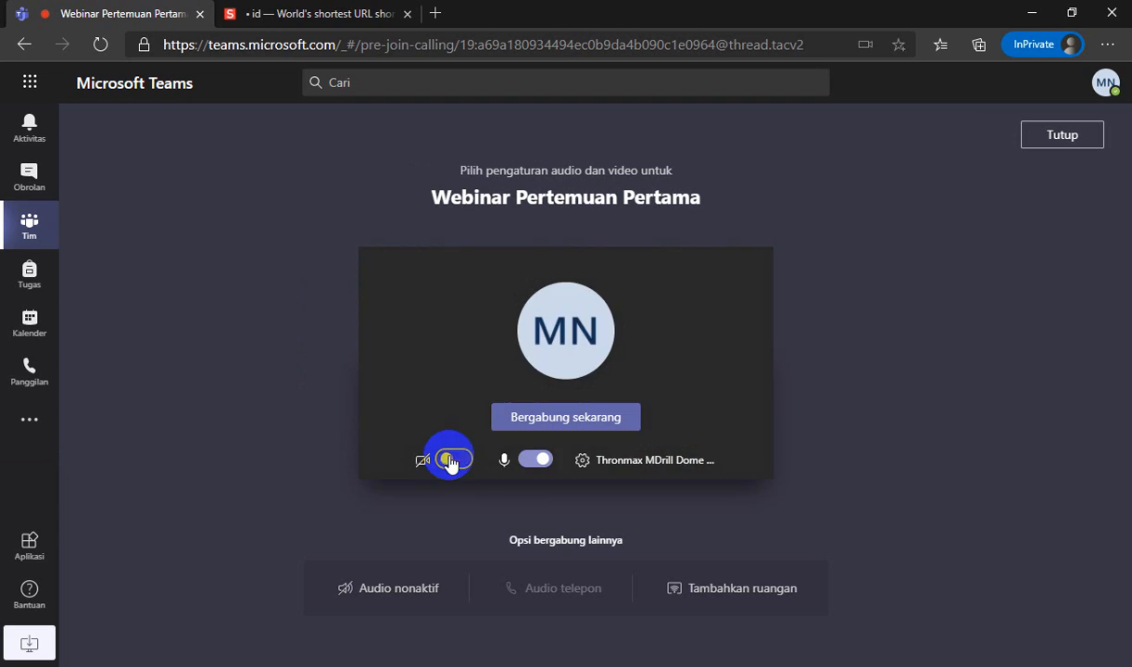
left_click(530, 460)
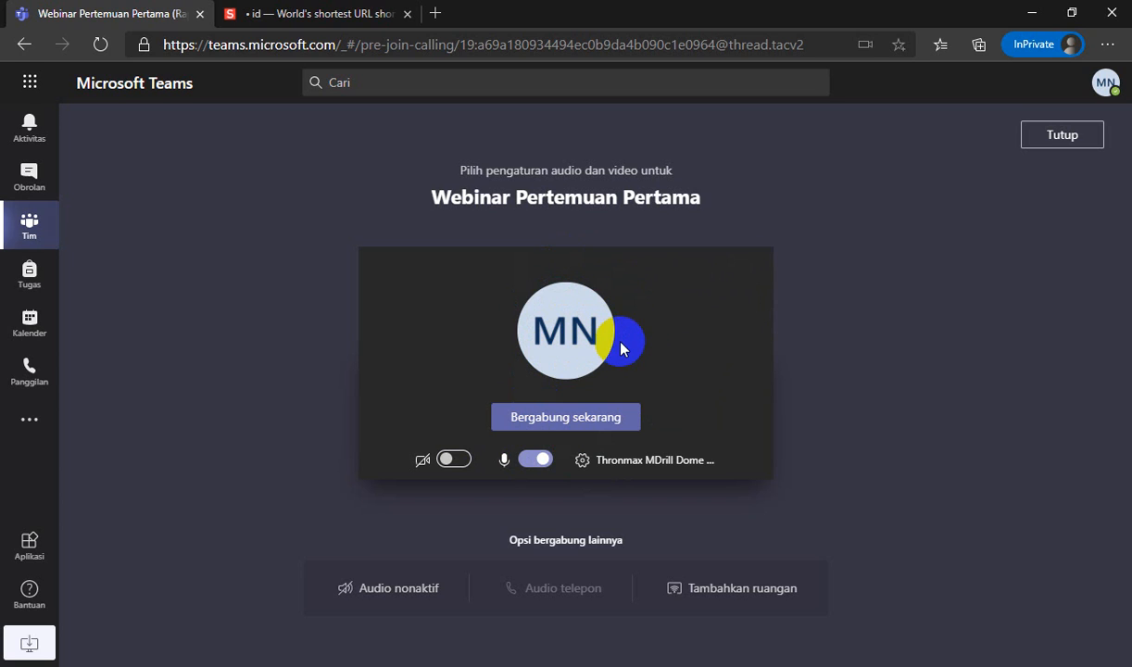
- Examine the available audio devices and cameras in the pre-join device settings, and close the settings without changing them
left_click(582, 461)
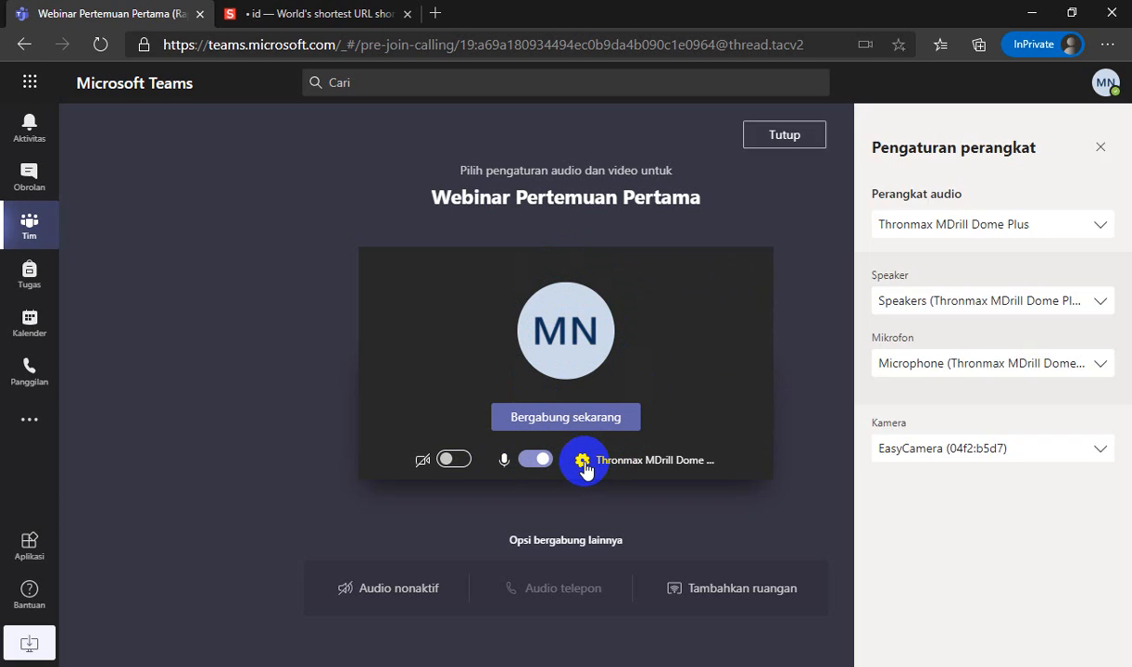
left_click(968, 230)
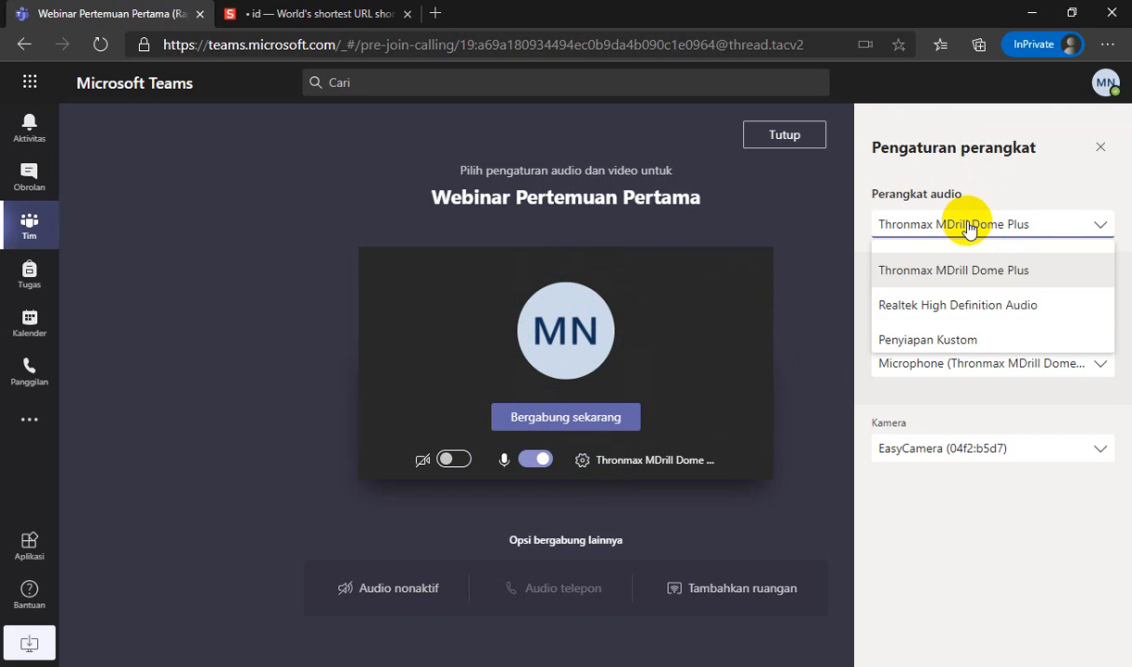
left_click(945, 165)
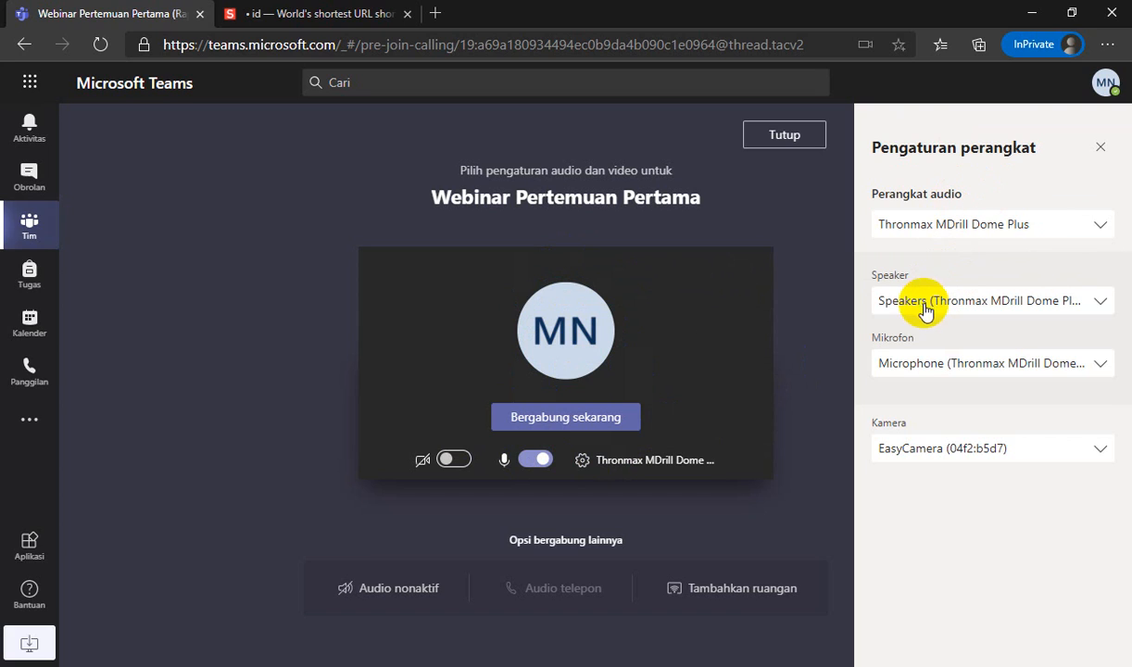
left_click(918, 454)
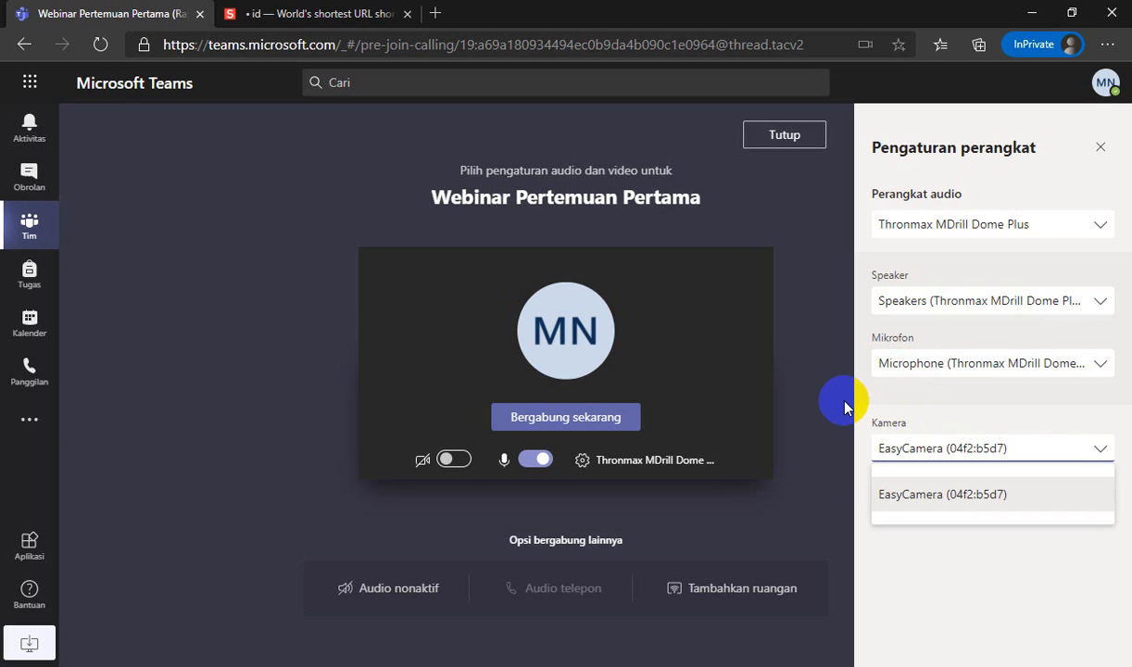
left_click(1101, 147)
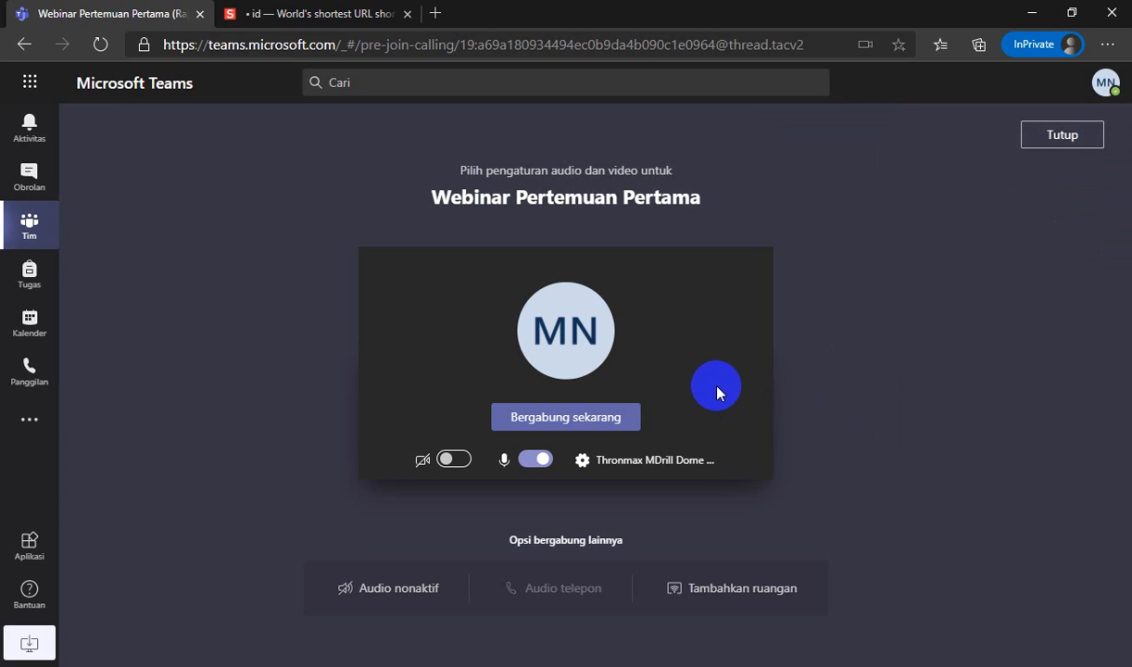
- Join the "Webinar Pertemuan Pertama" meeting and briefly turn the camera on and off again
left_click(589, 421)
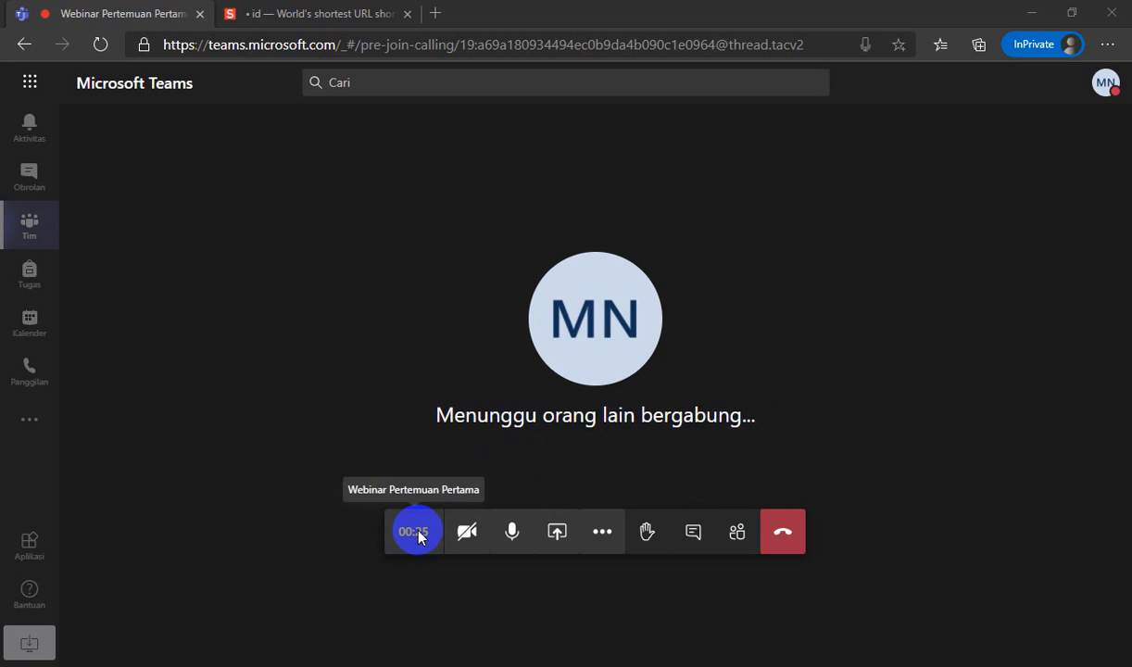
left_click(467, 533)
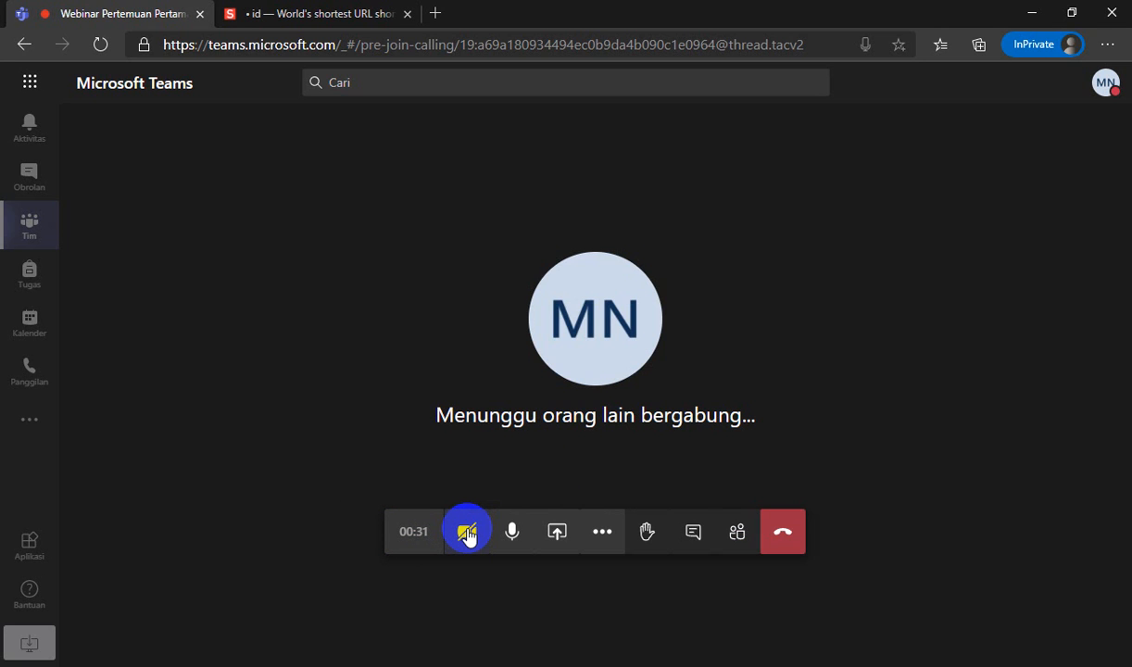
left_click(467, 533)
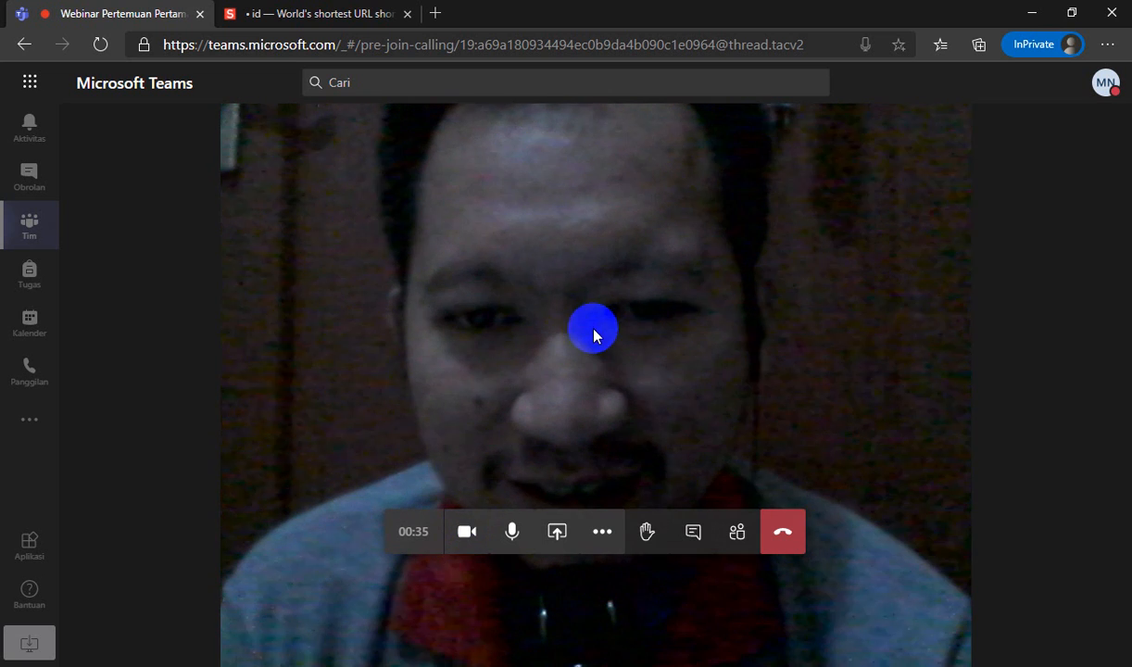
left_click(467, 533)
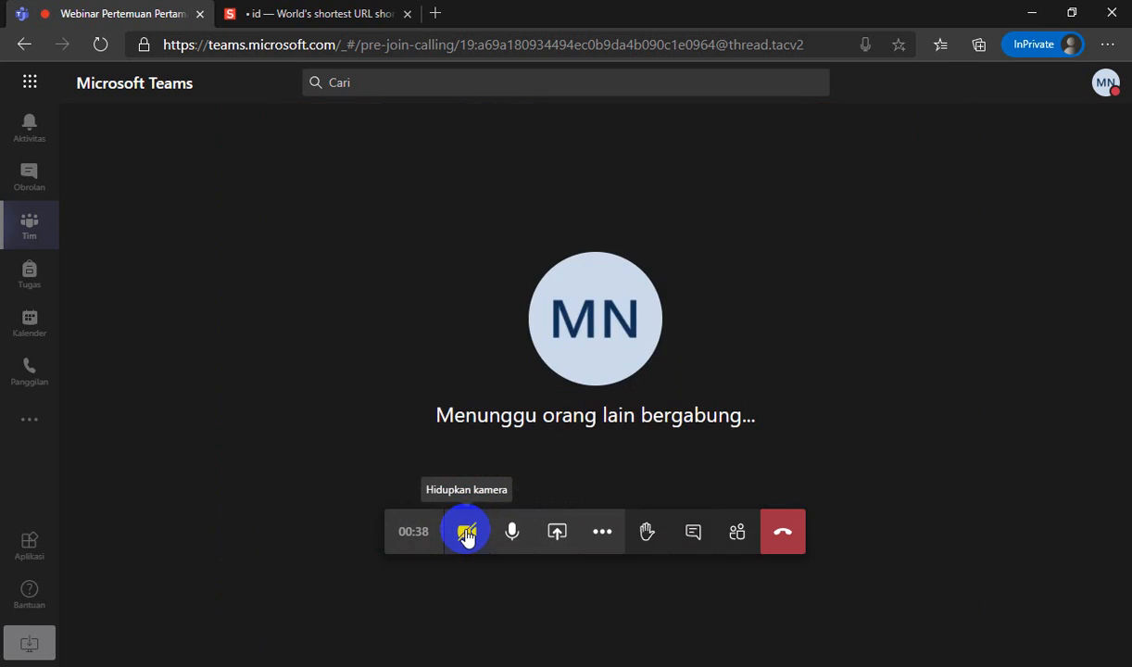
- Check the application window and Microsoft Edge tab sharing options, and share the entire screen with the meeting
left_click(555, 537)
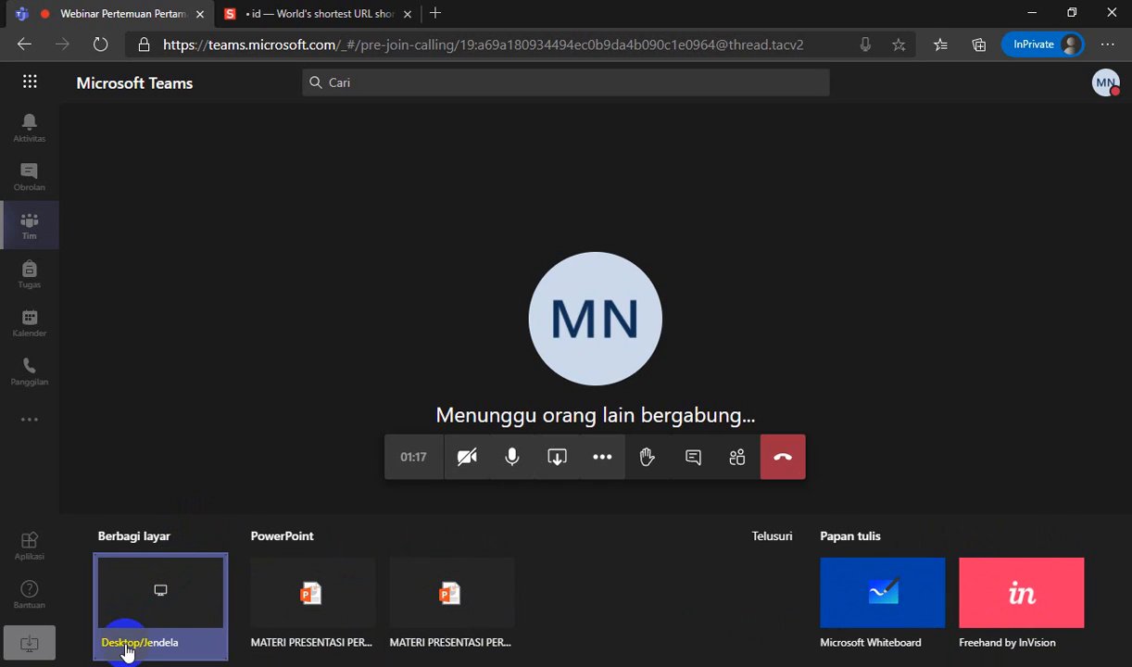
left_click(161, 587)
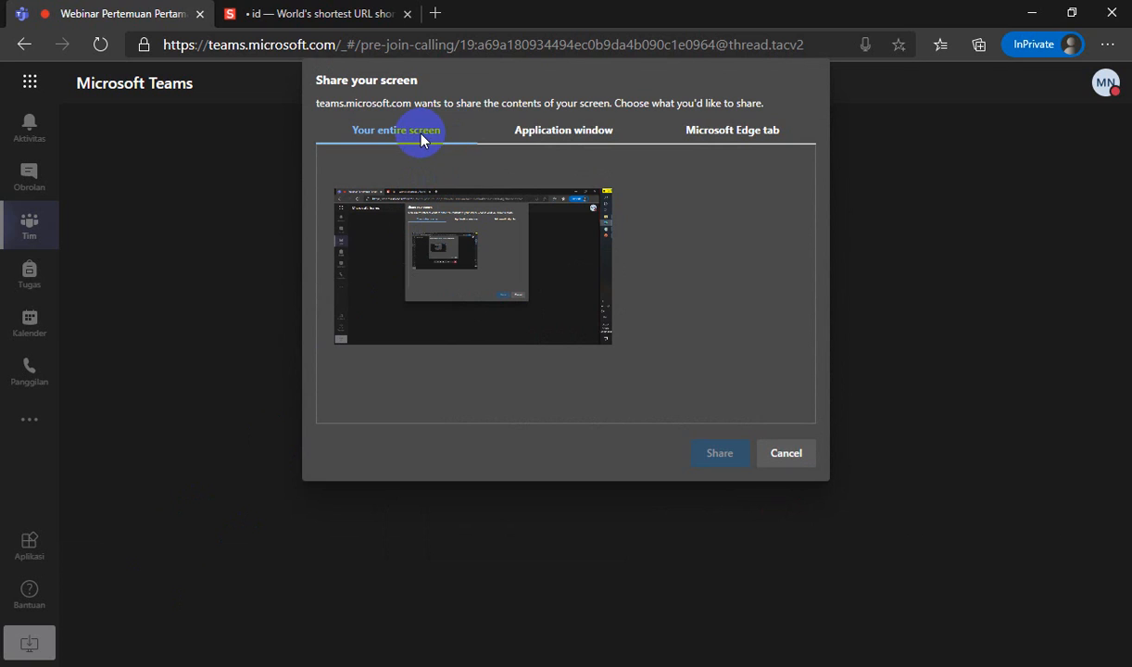
left_click(546, 134)
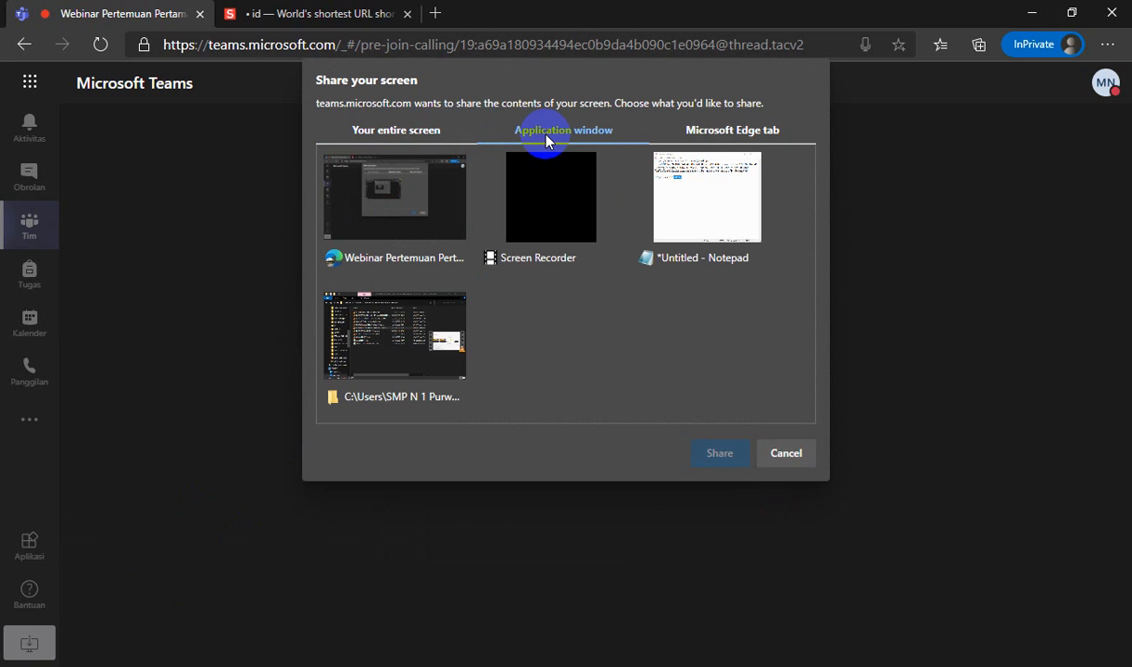
left_click(729, 138)
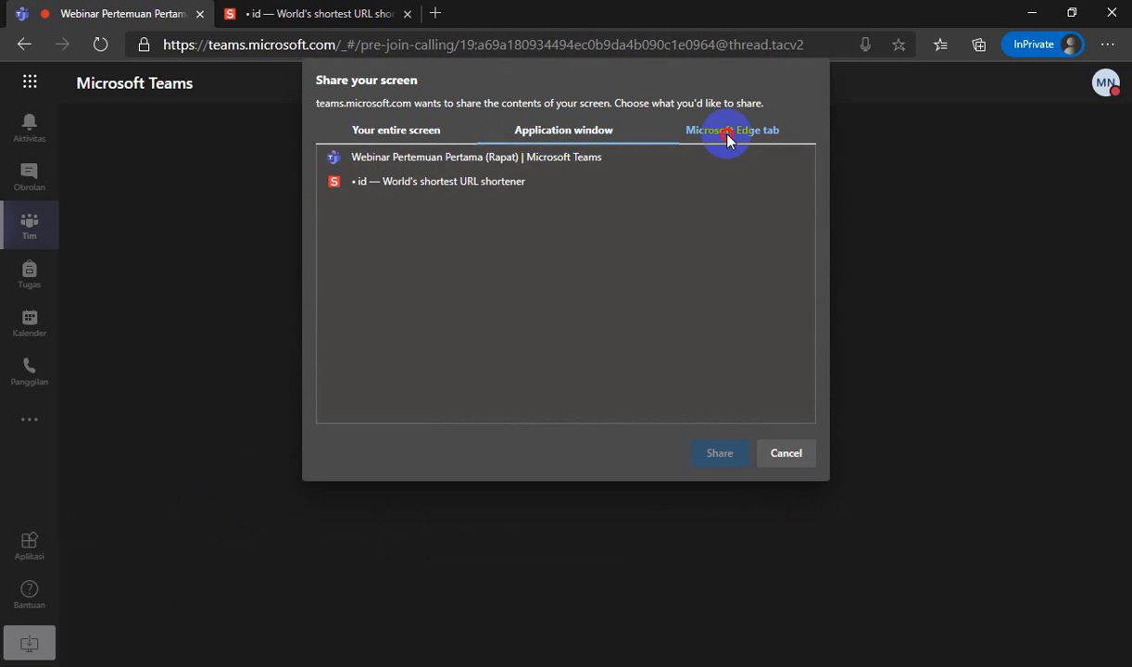
left_click(394, 134)
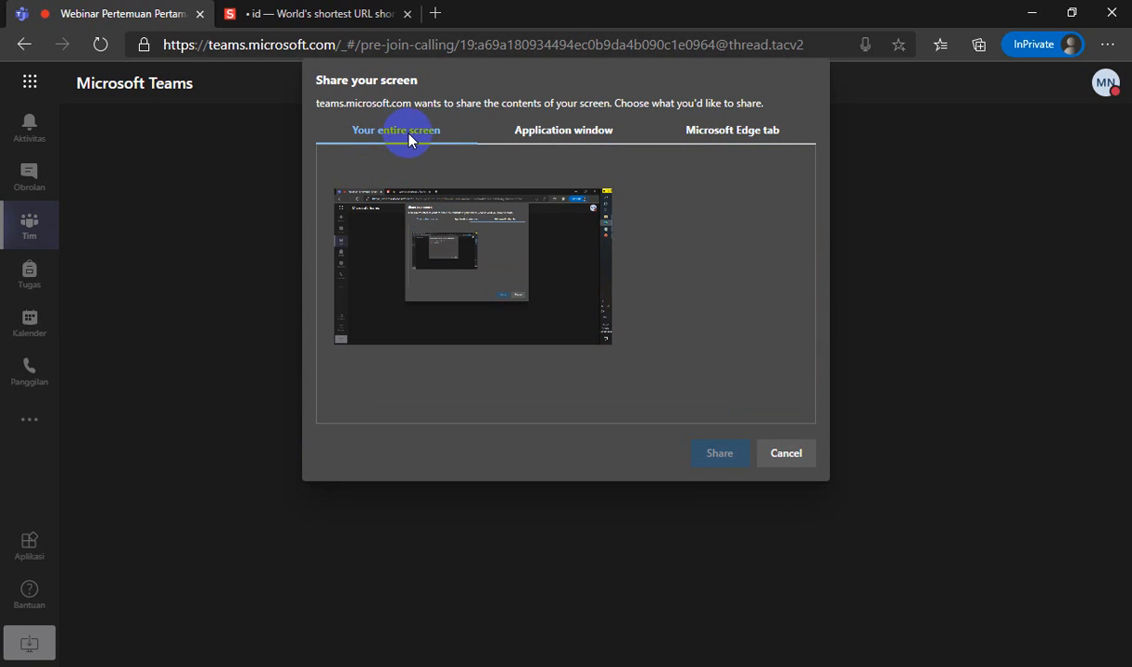
left_click(472, 268)
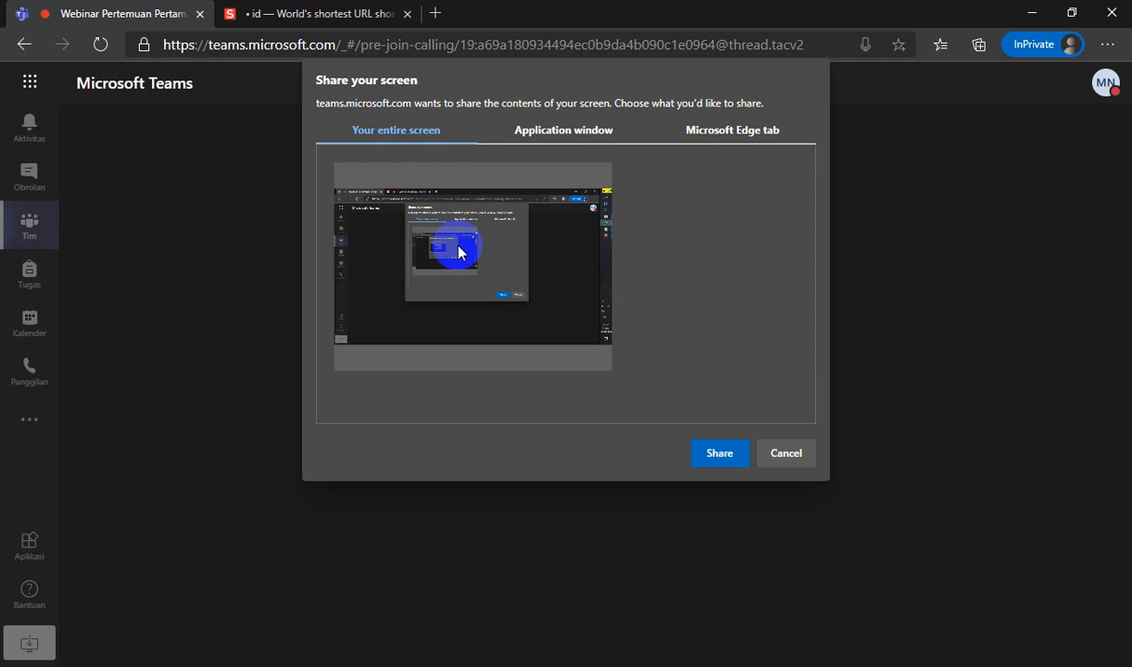
left_click(727, 459)
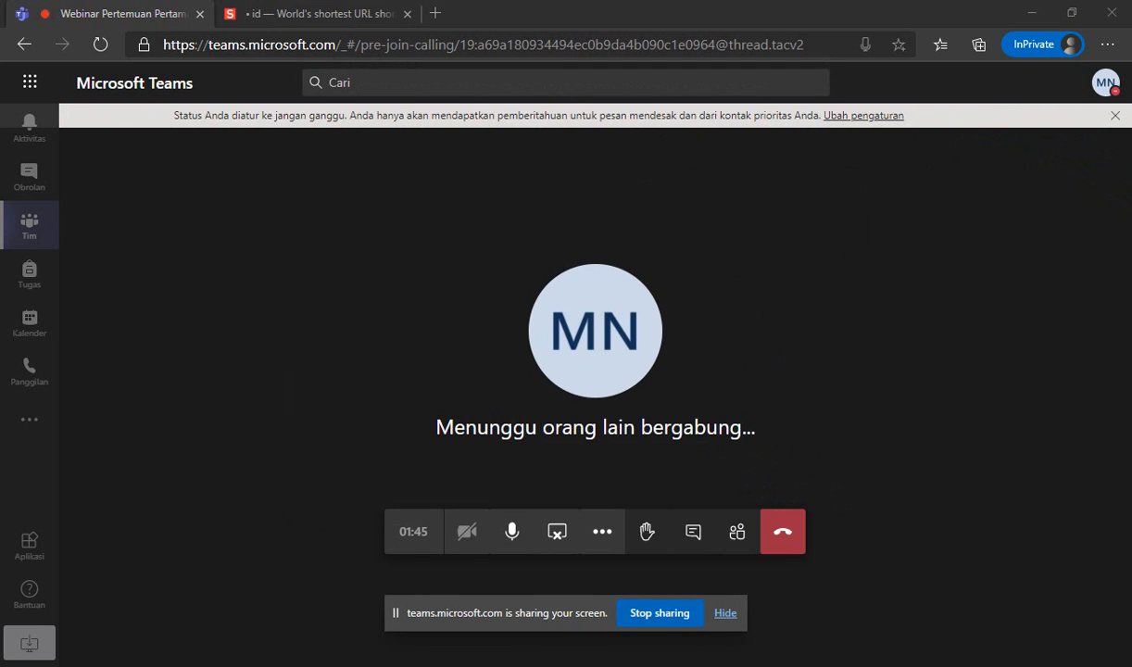
- Switch to PowerPoint, show slides 1 to 6 of Internet & Intranet.pptx to the meeting, and return to Teams to stop sharing
left_click(997, 195)
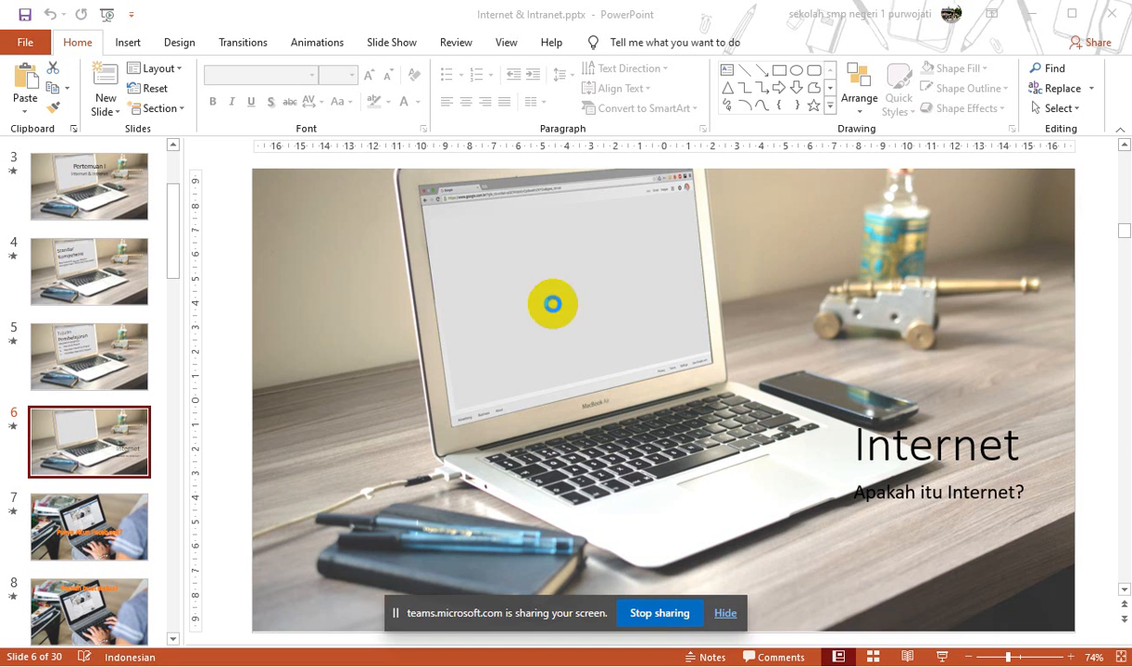
left_click_drag(170, 240, 169, 189)
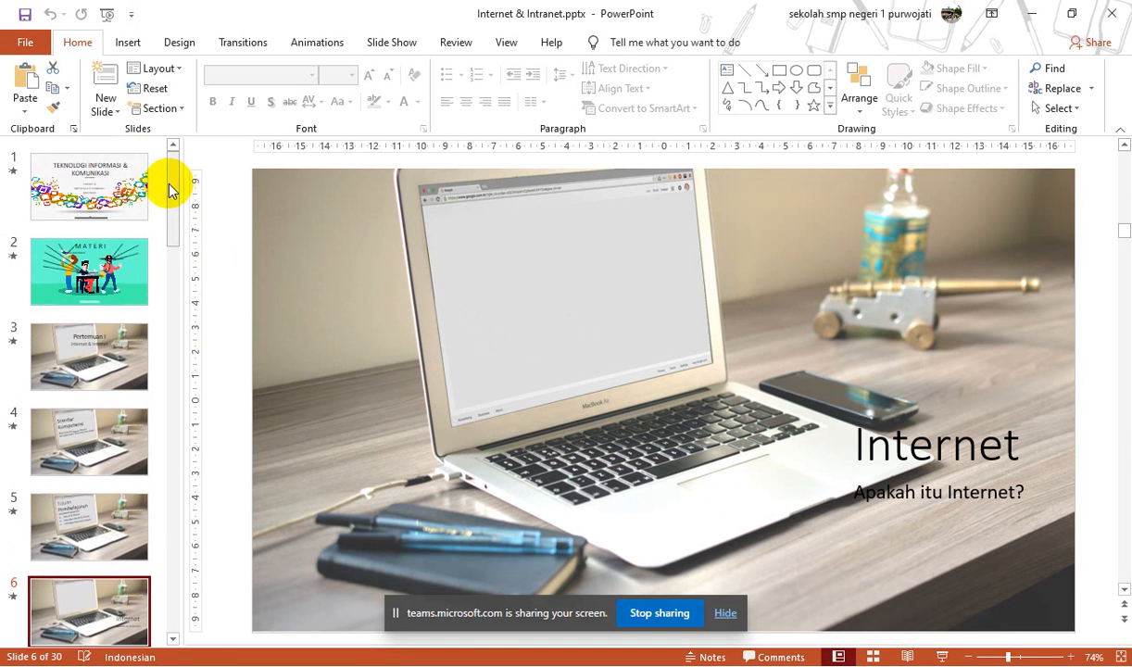
left_click(92, 178)
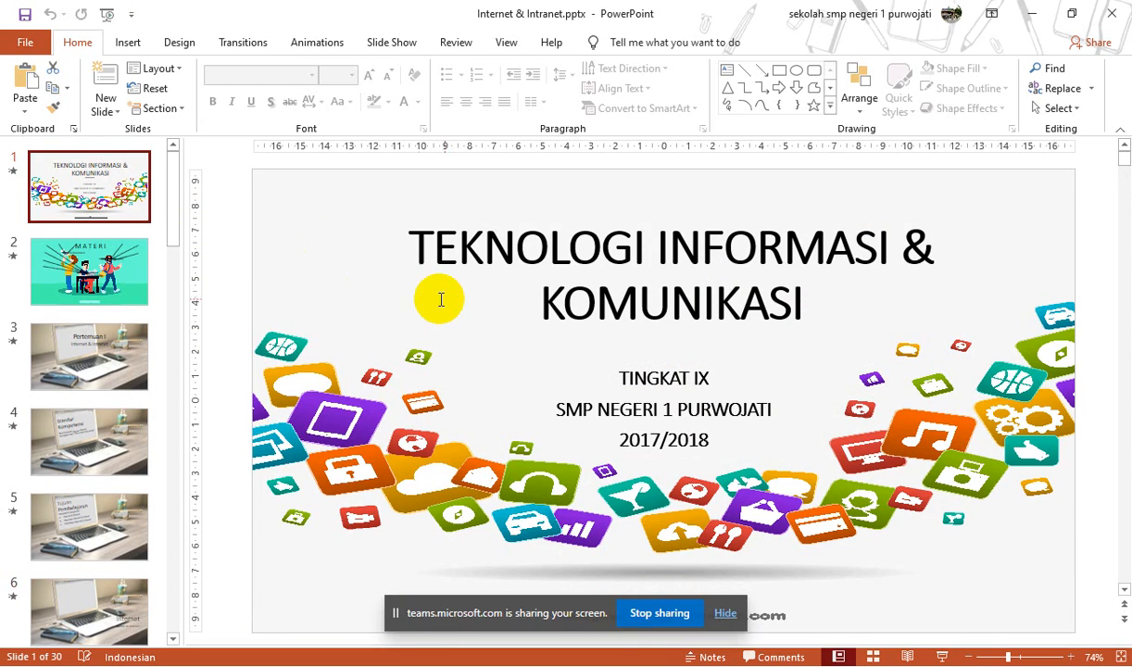
left_click(124, 283)
left_click(102, 361)
left_click(108, 450)
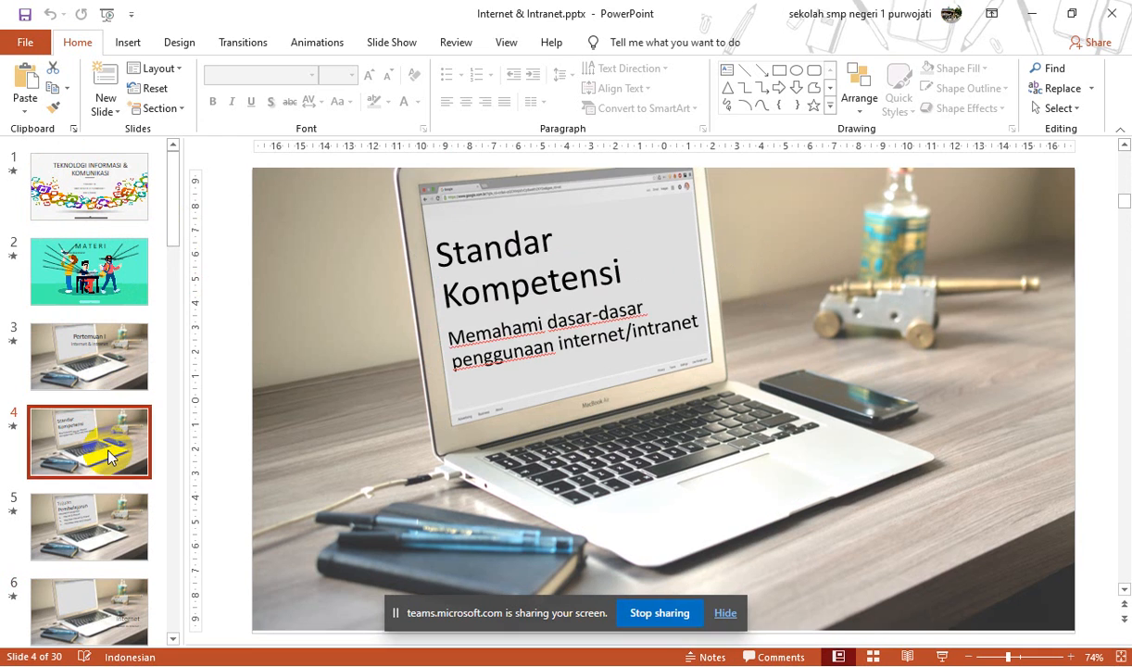
left_click(102, 486)
left_click(97, 611)
scroll(99, 619, "down", 2)
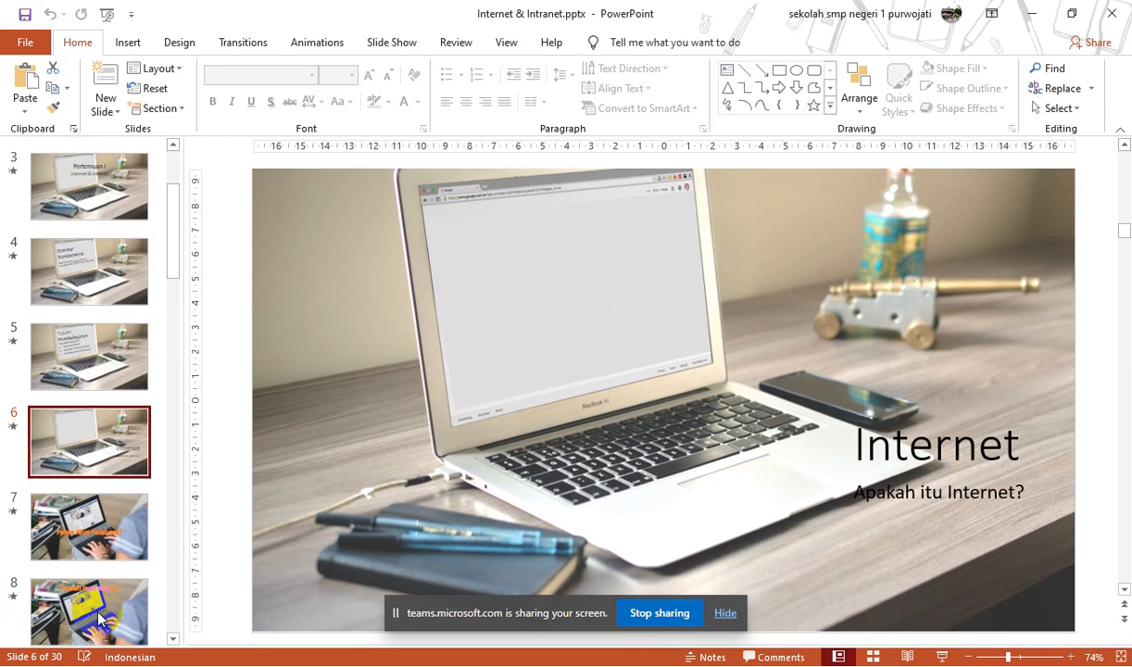
left_click(1031, 13)
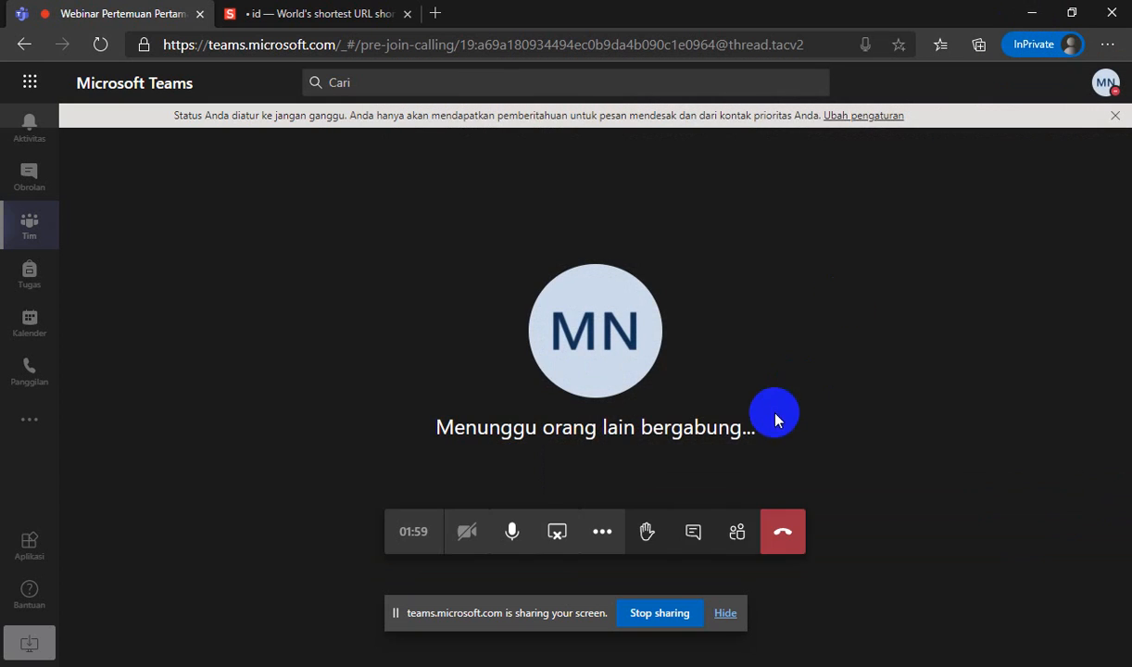
left_click(658, 613)
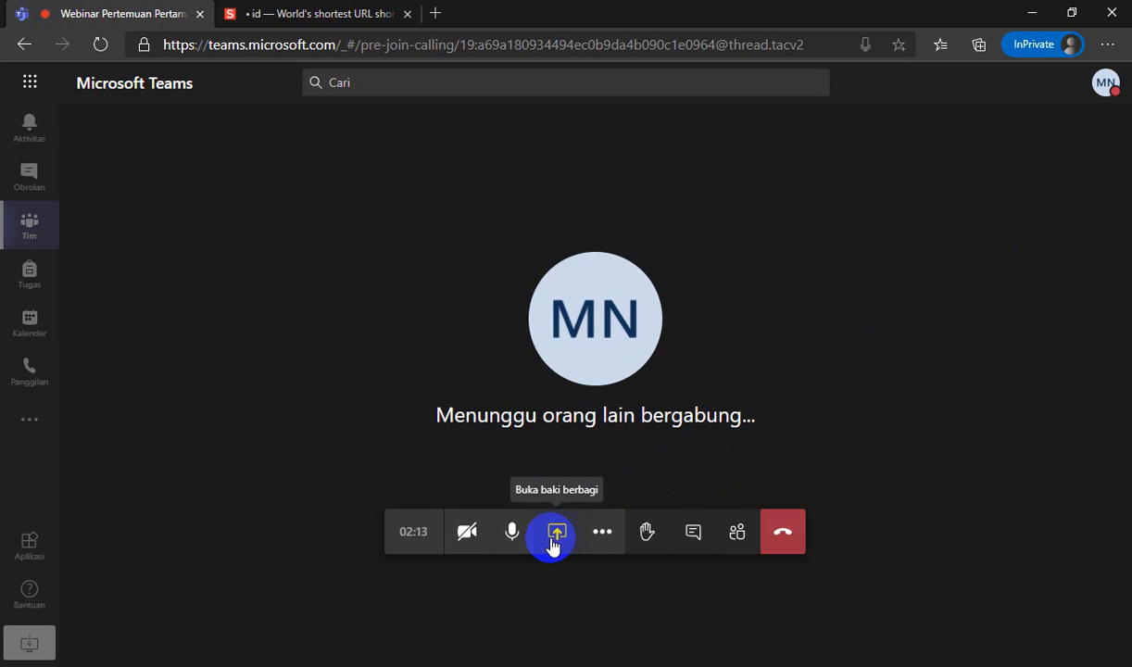
- Start recording the meeting and look up the option for stopping the recording without using it
left_click(602, 537)
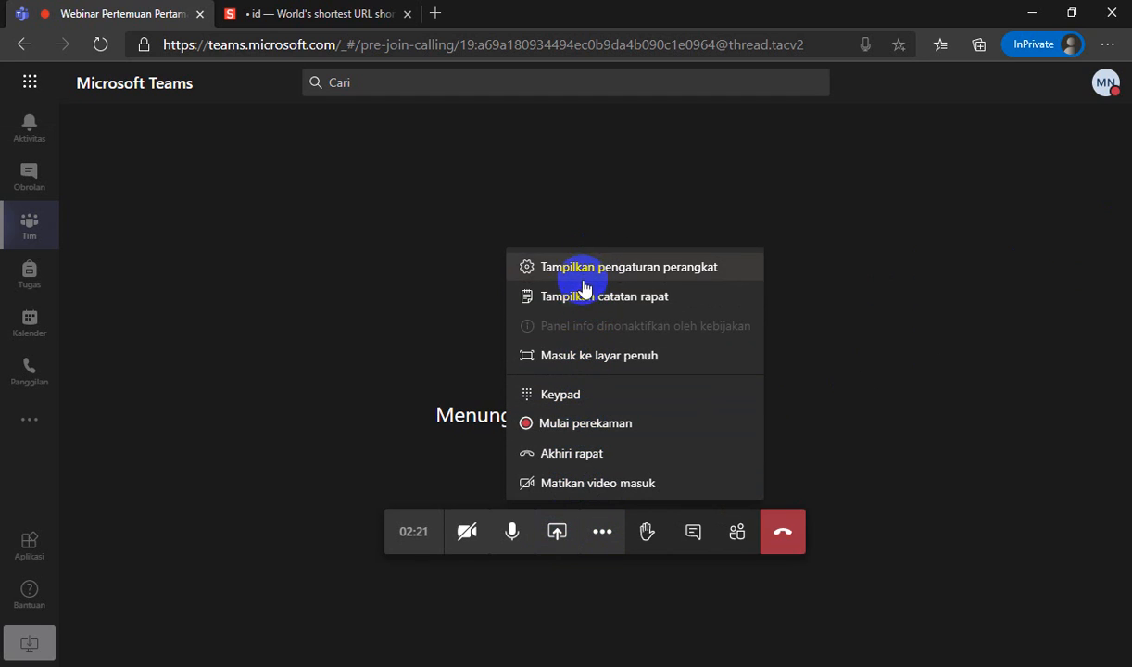
left_click(559, 424)
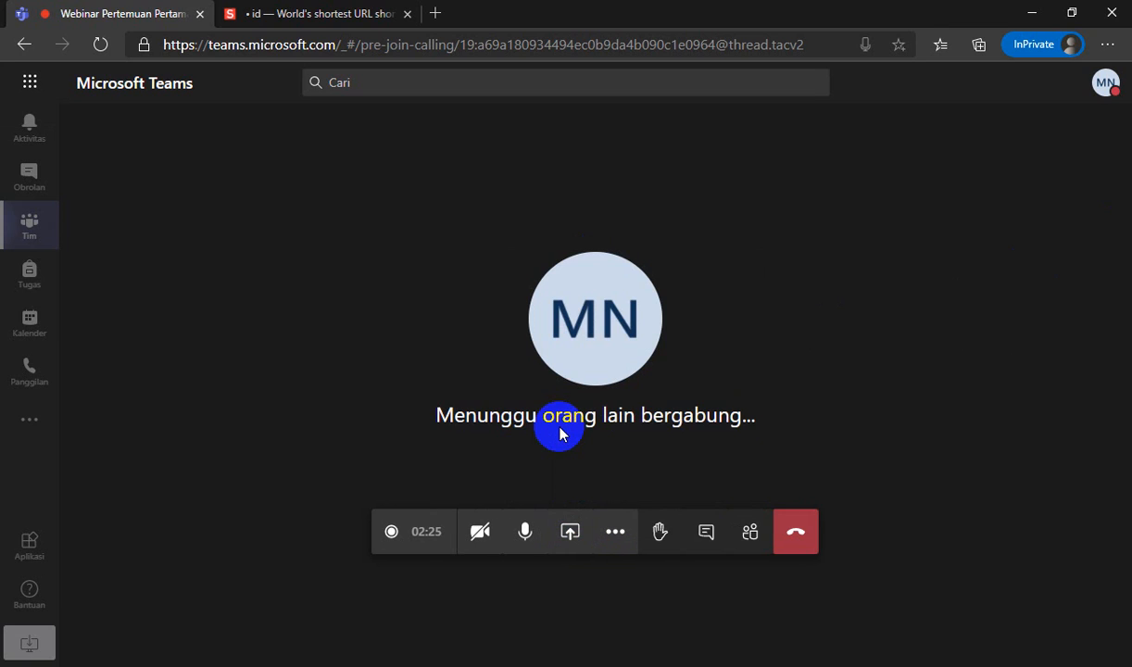
left_click(616, 533)
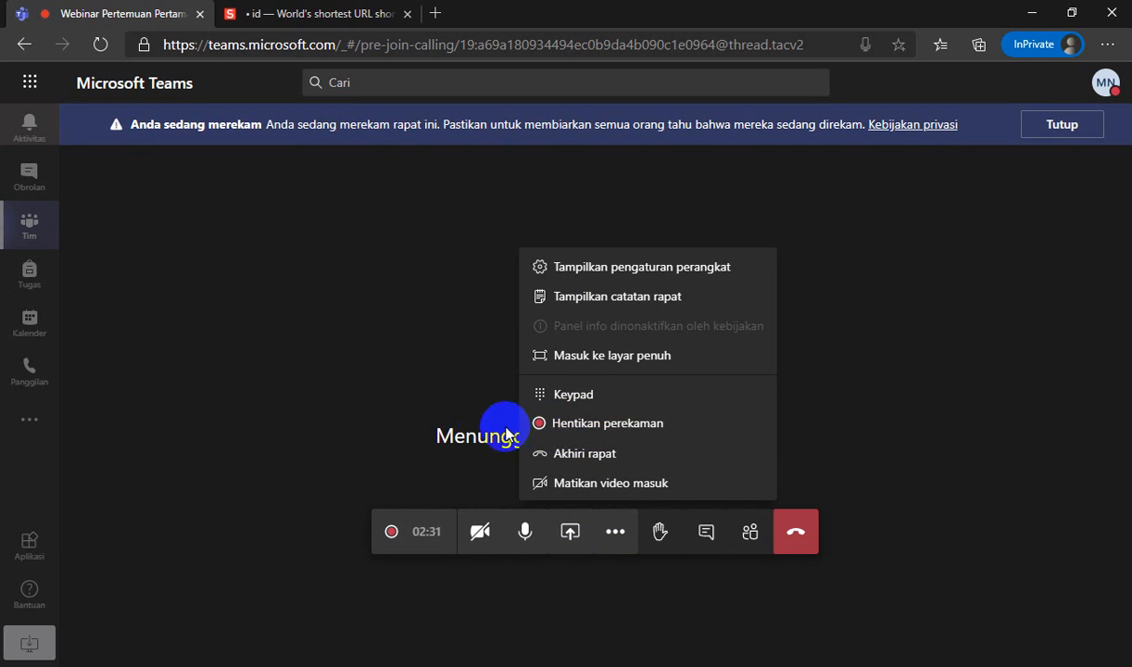
left_click(410, 428)
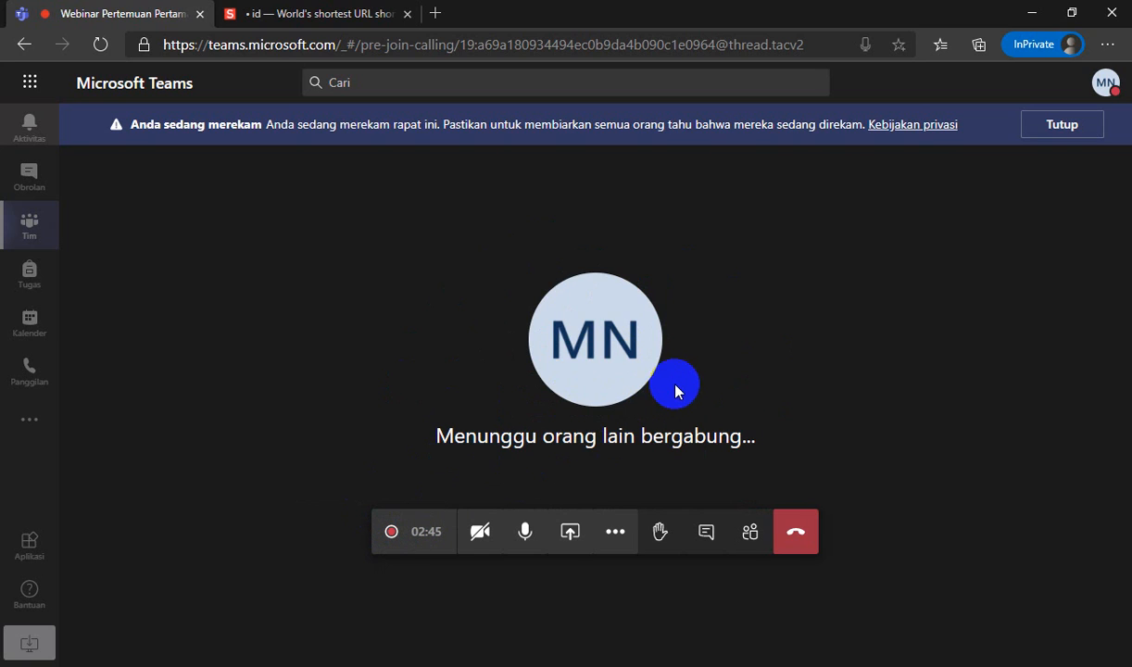
left_click(616, 523)
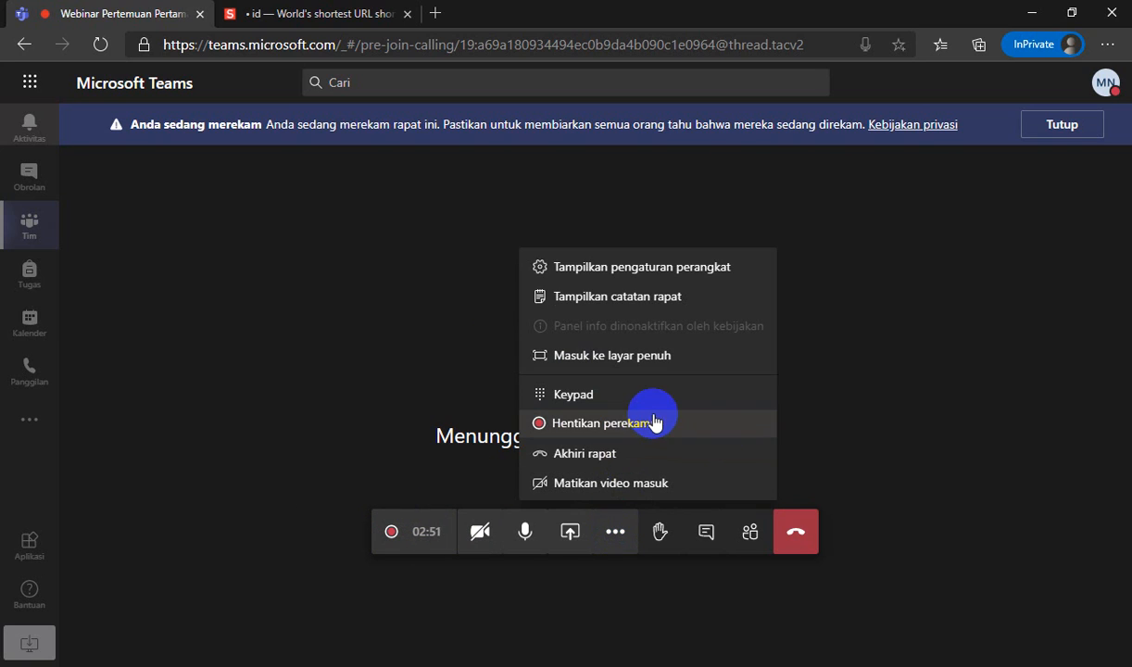
left_click(847, 435)
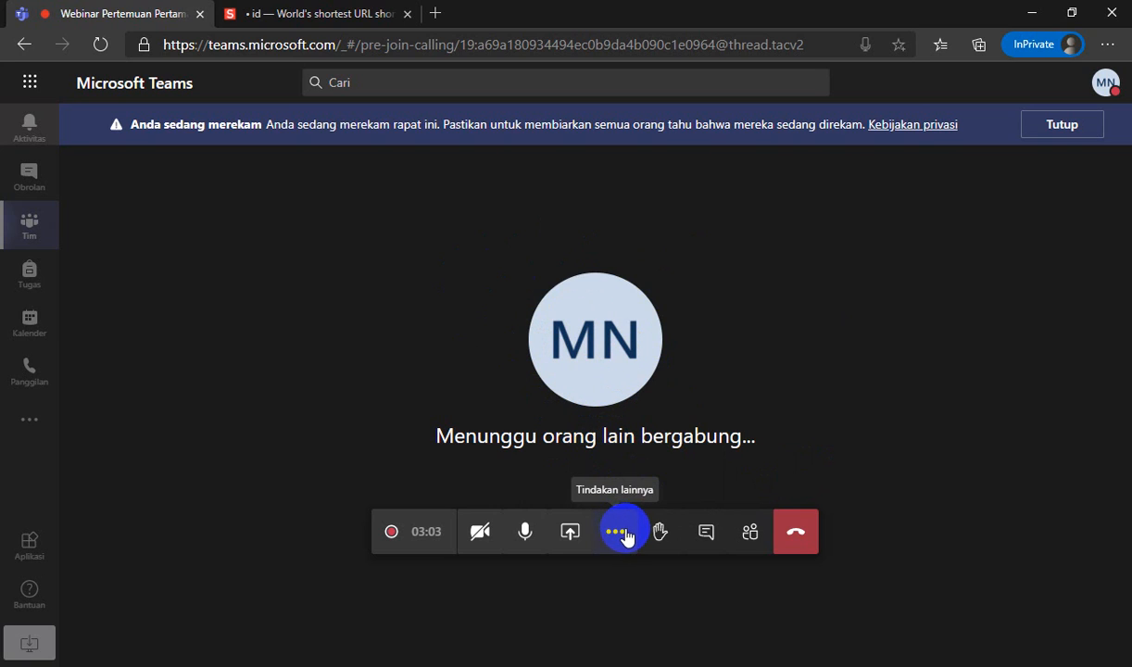
- Raise your hand in the meeting and lower it again
left_click(658, 546)
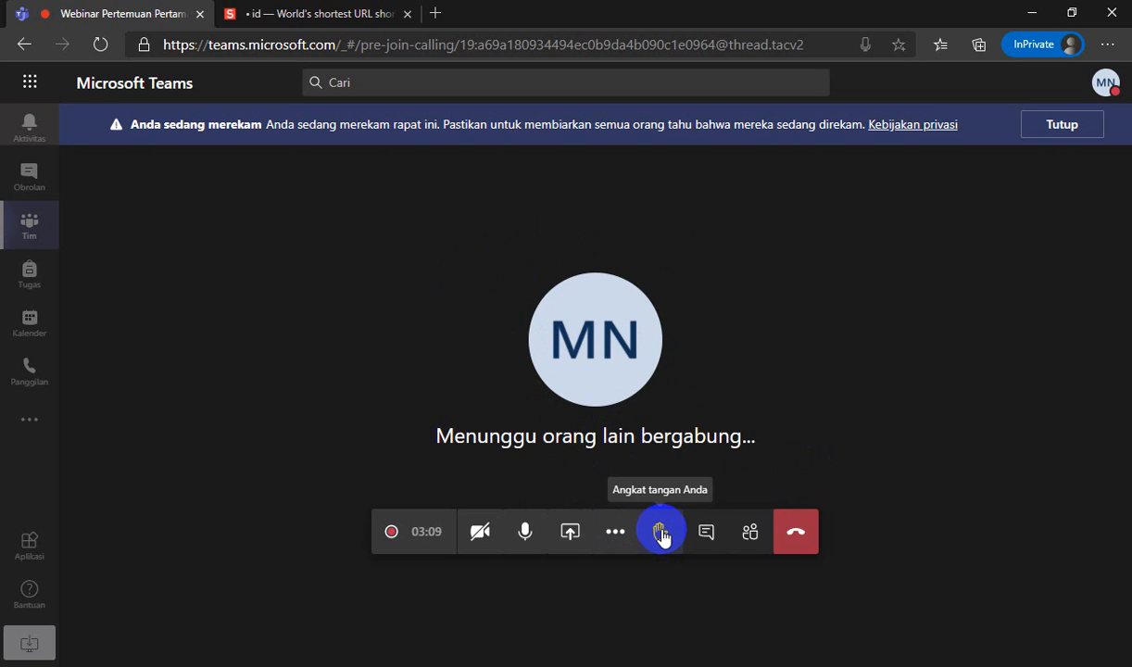
left_click(658, 539)
left_click(659, 540)
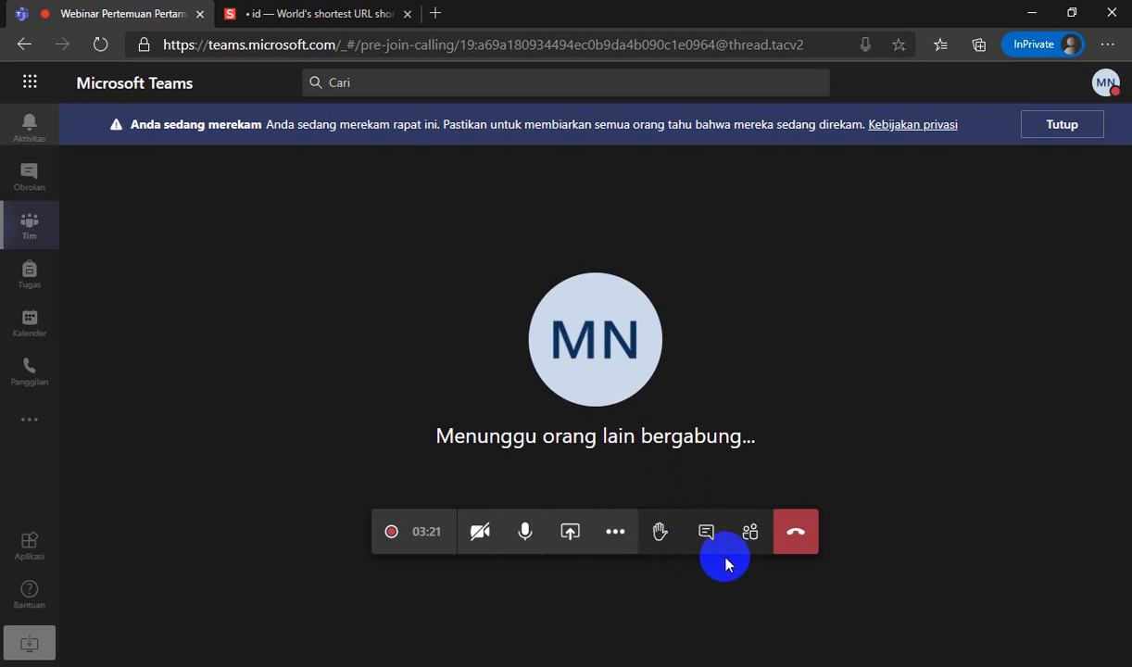
left_click(660, 542)
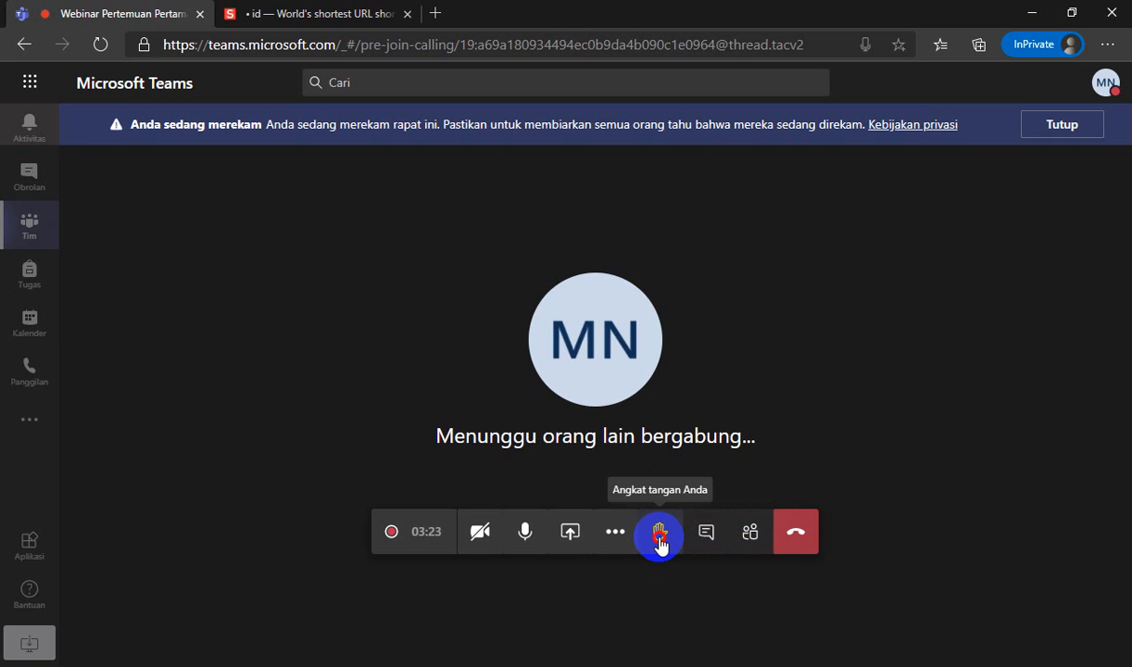
left_click(659, 542)
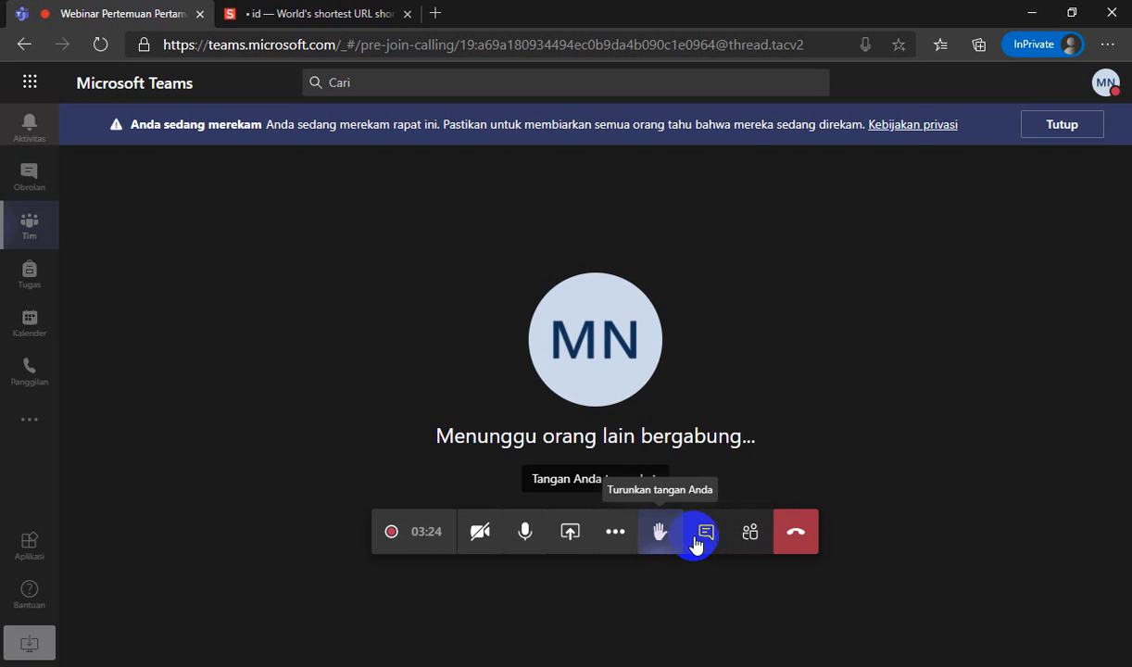
- View the meeting's participants list twice, trying the raise-hand switch in between, and close the list
left_click(750, 538)
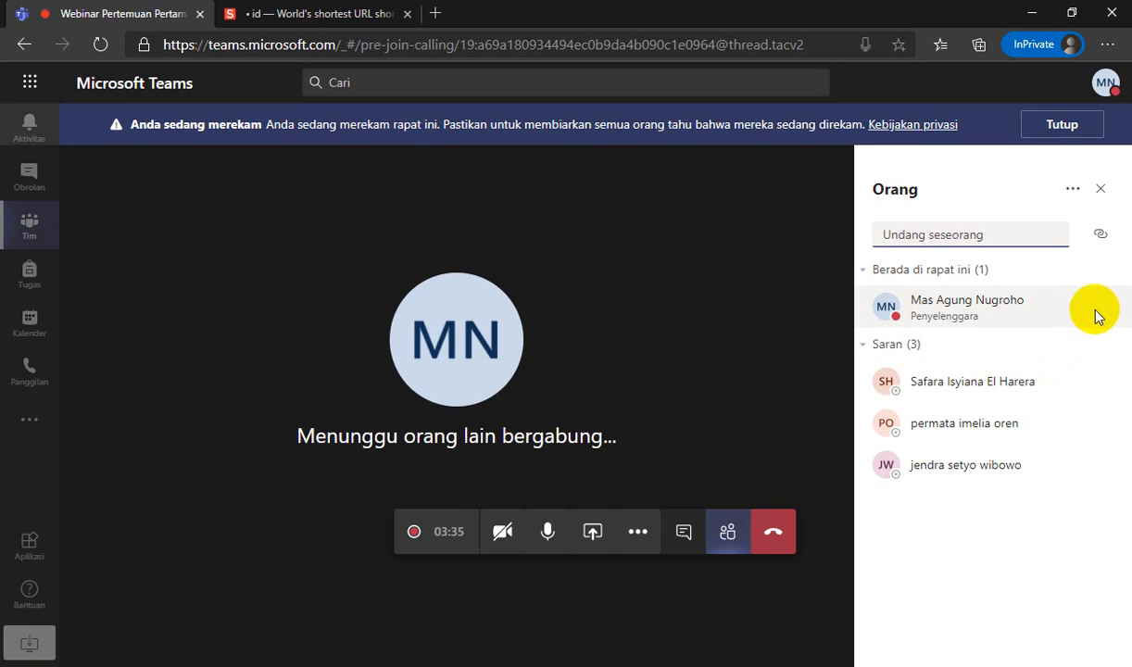
left_click(727, 533)
left_click(661, 541)
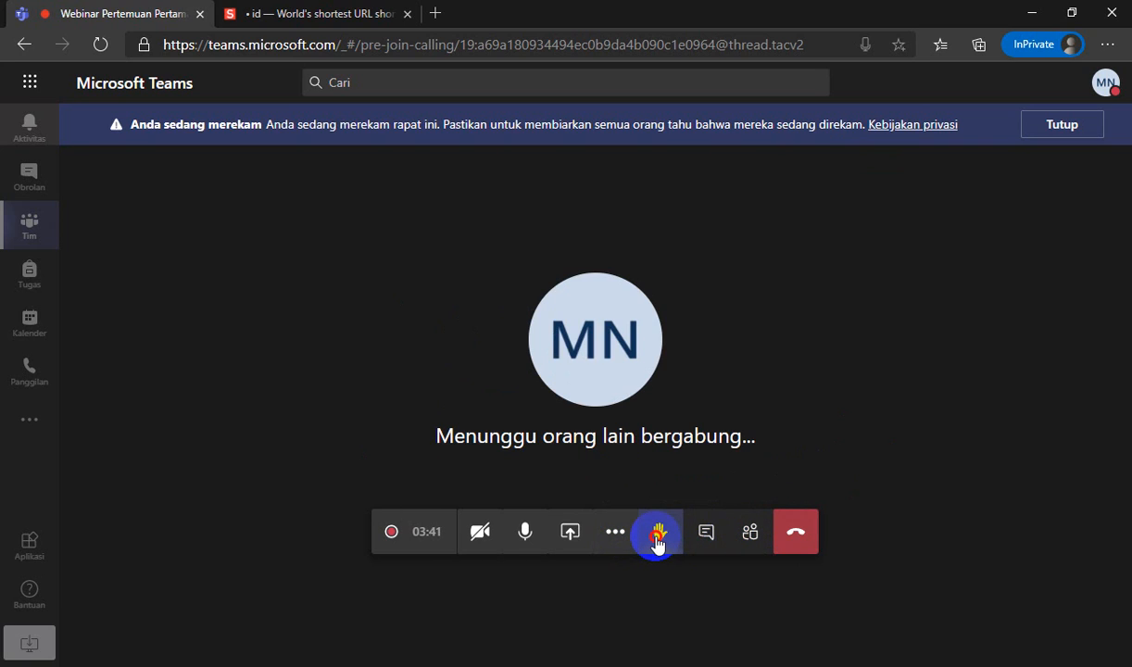
left_click(750, 537)
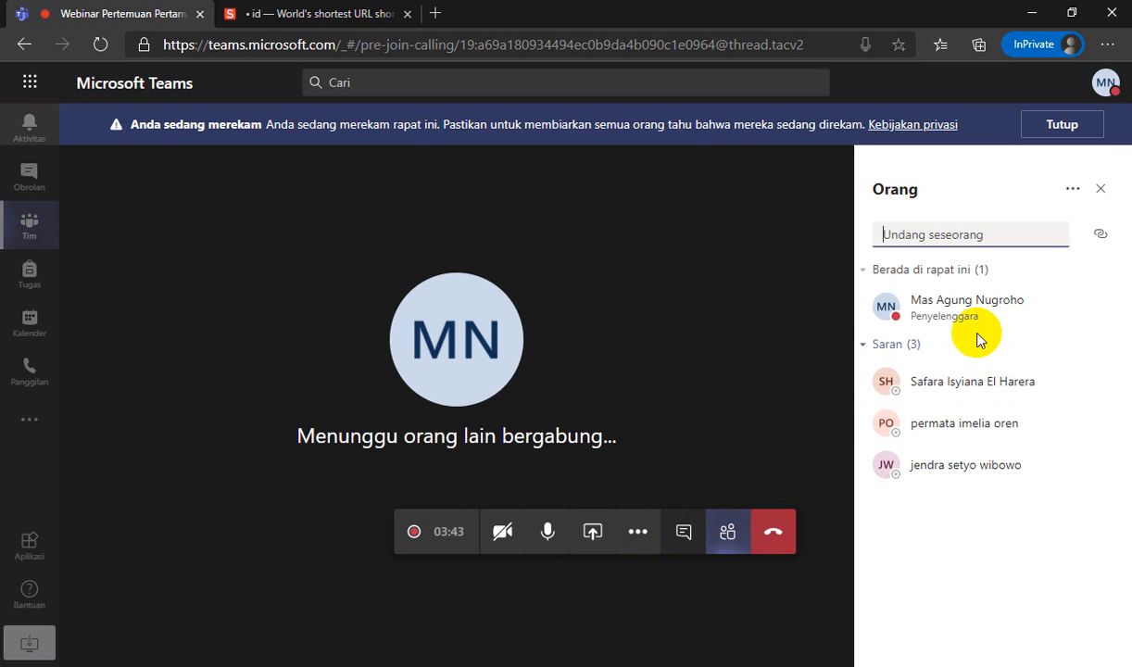
left_click(731, 535)
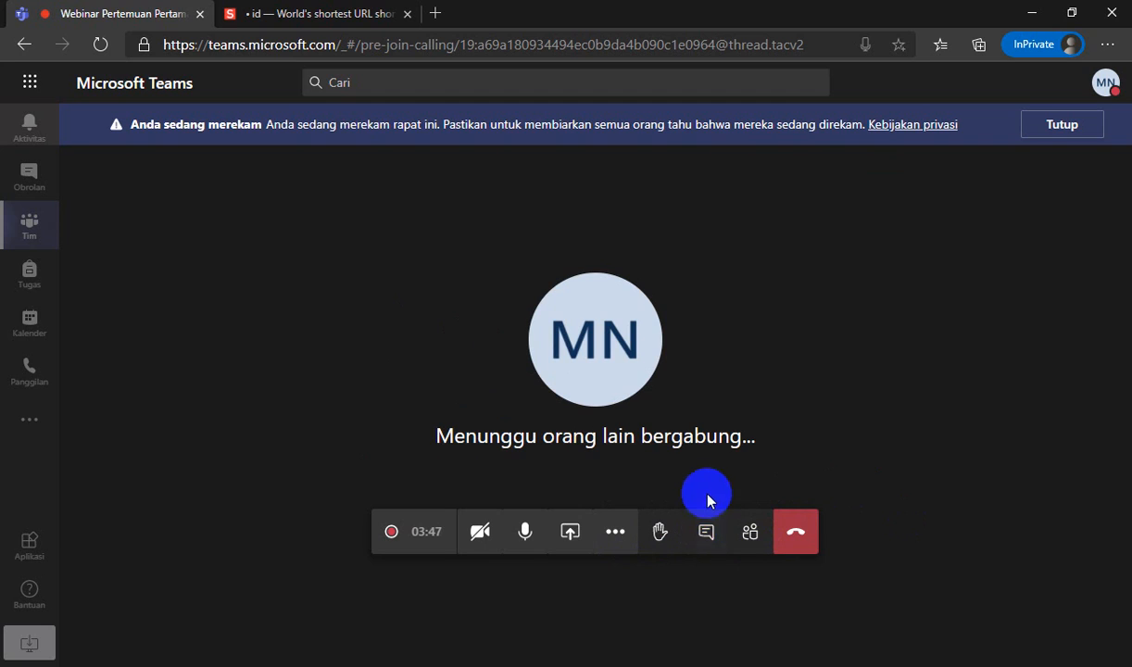
- Send "pak itu suaranya kurang jelas" in the meeting chat and close the chat
left_click(706, 537)
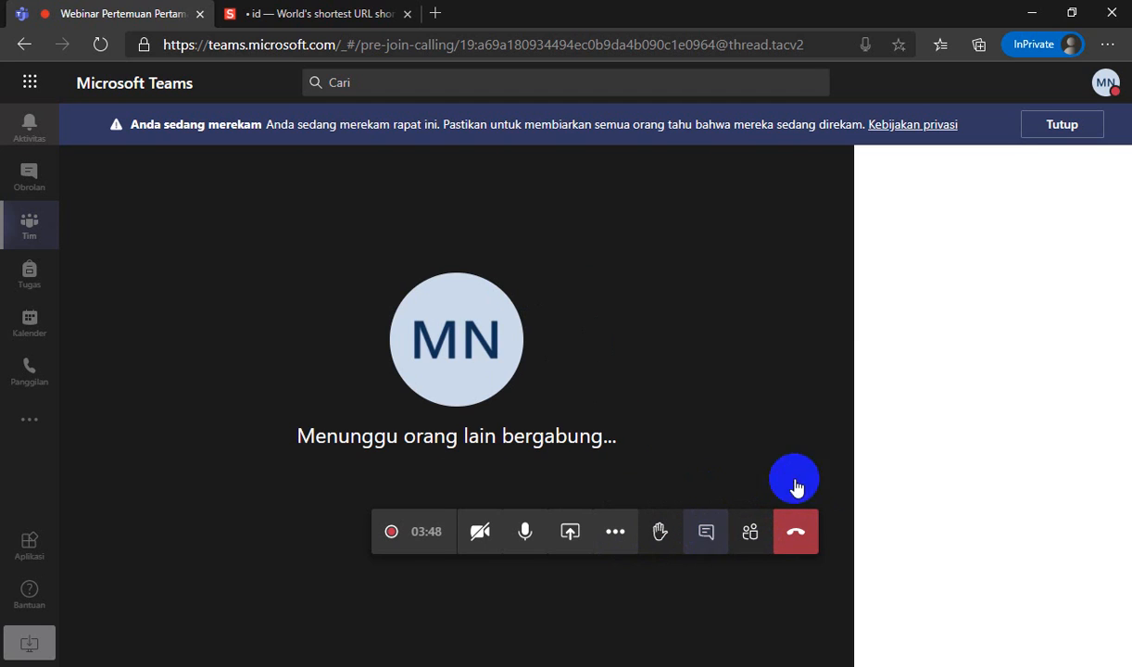
left_click(896, 621)
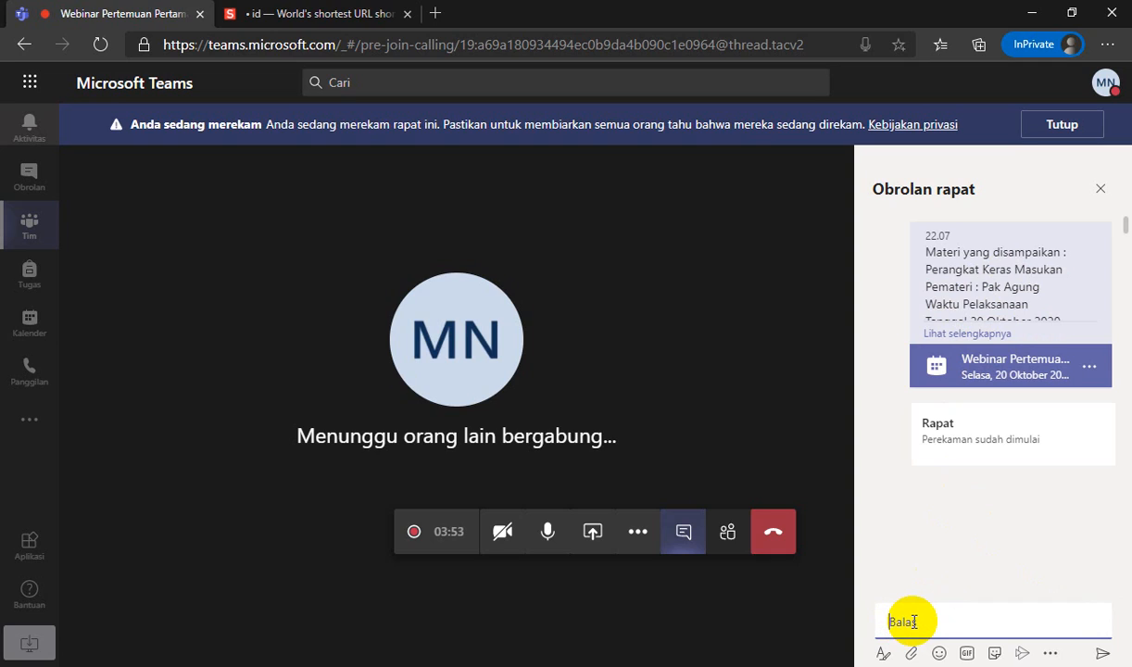
type("pak itu")
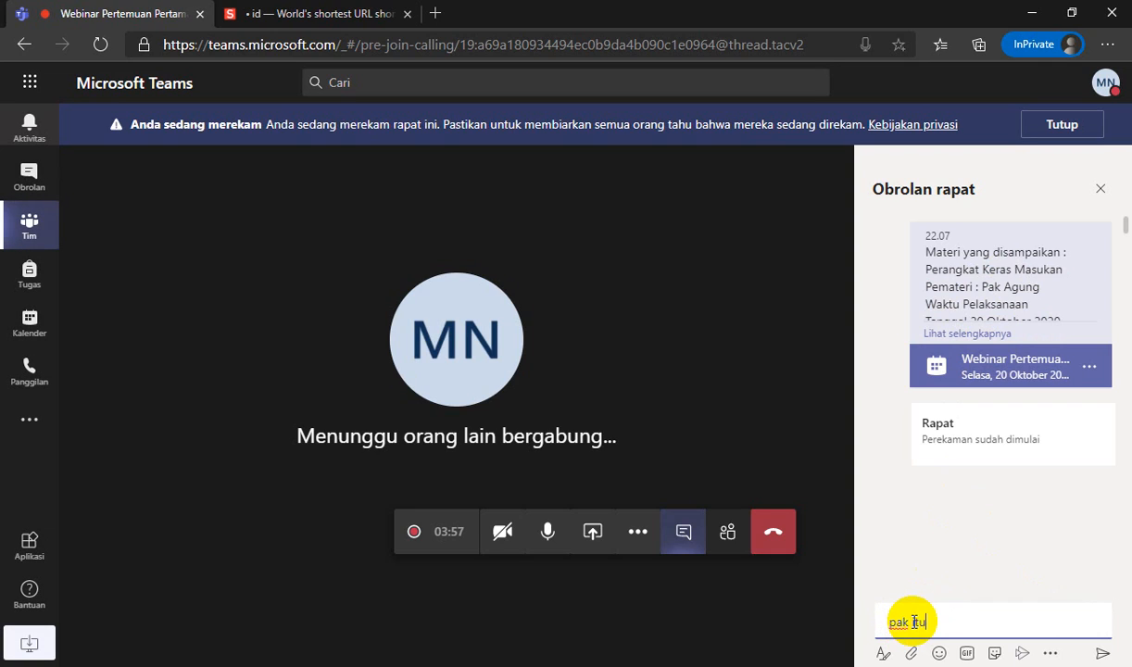
type(" suaranya")
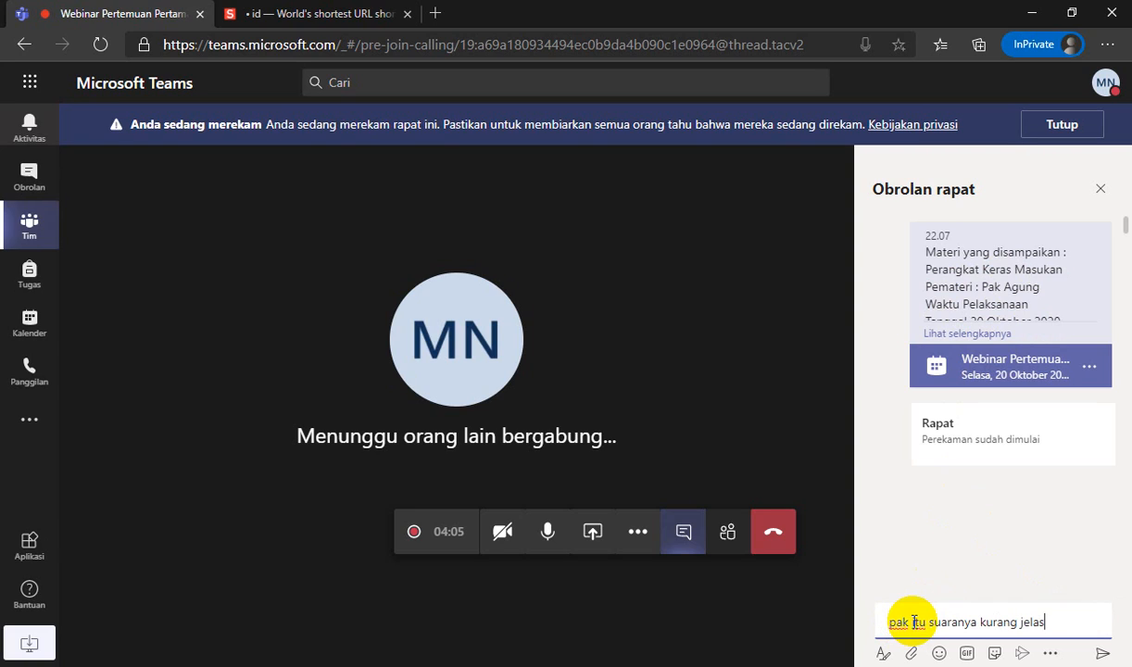
type(" kurang jelas")
key("Return")
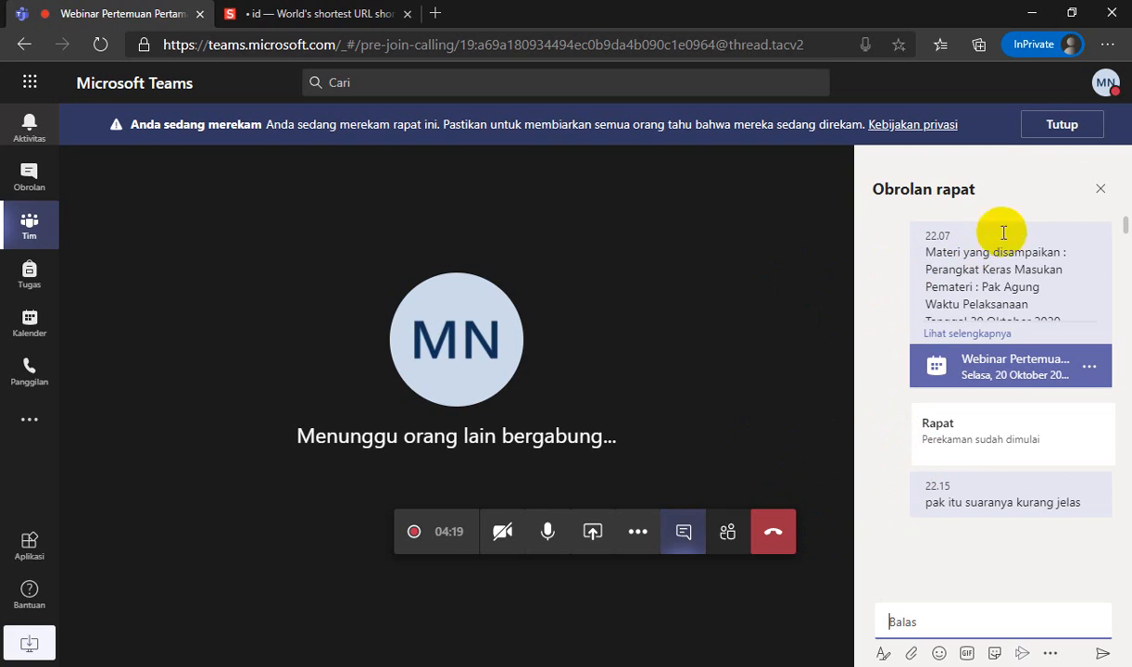
left_click(1098, 189)
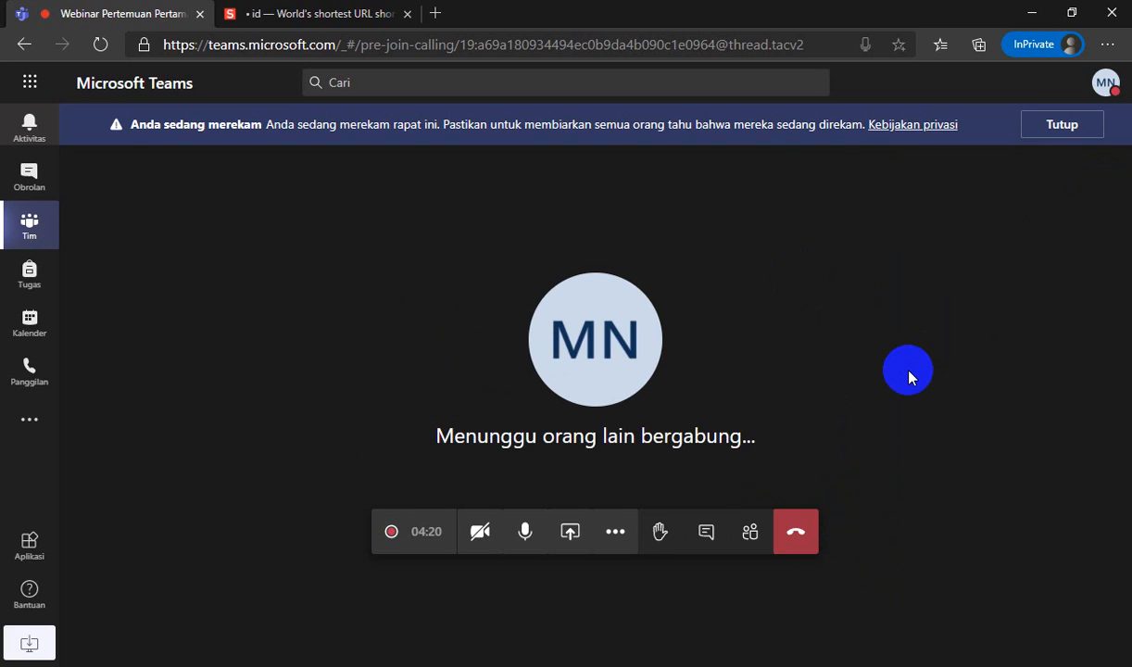
- View the meeting's participants list, dismiss the recording notice, and close the list
left_click(750, 533)
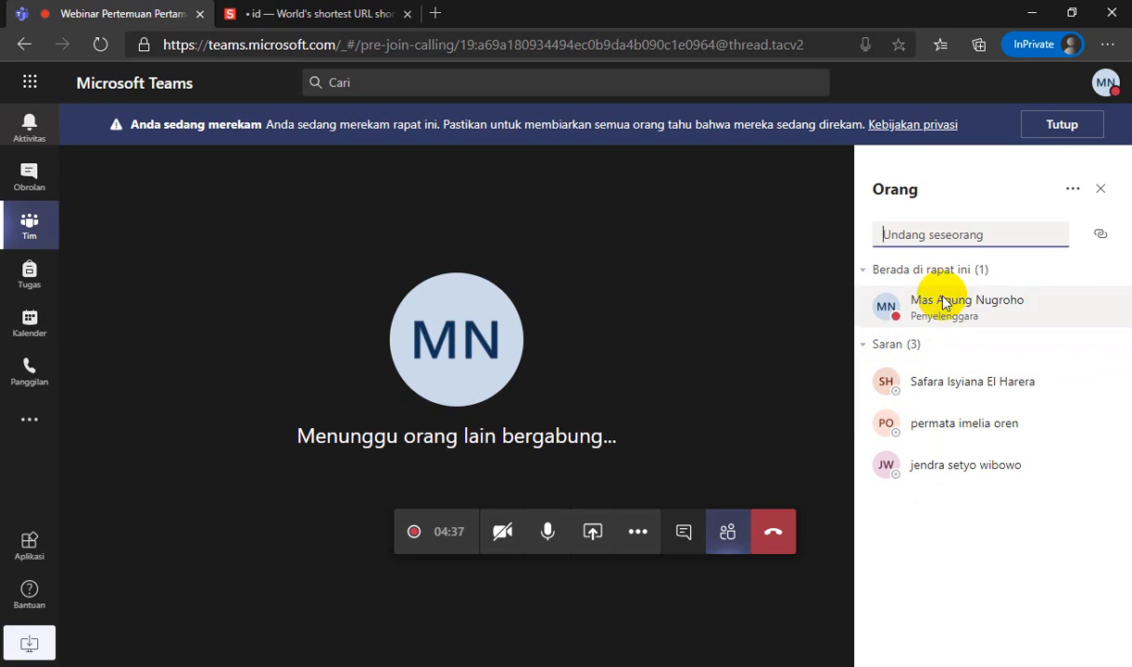
left_click(1056, 130)
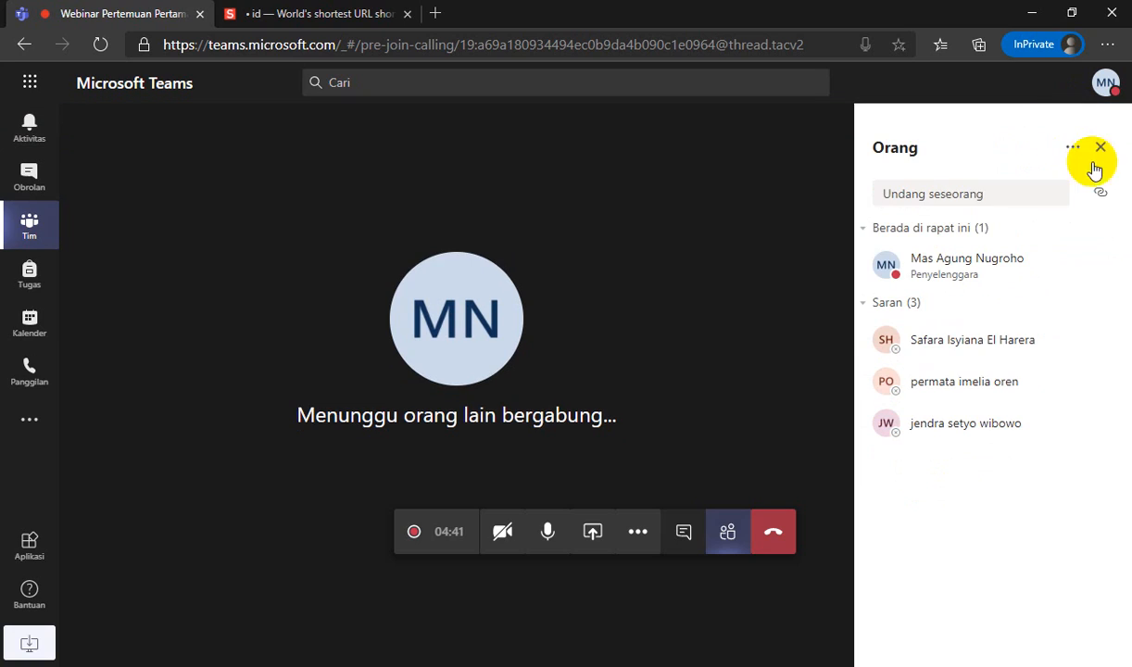
left_click(1100, 150)
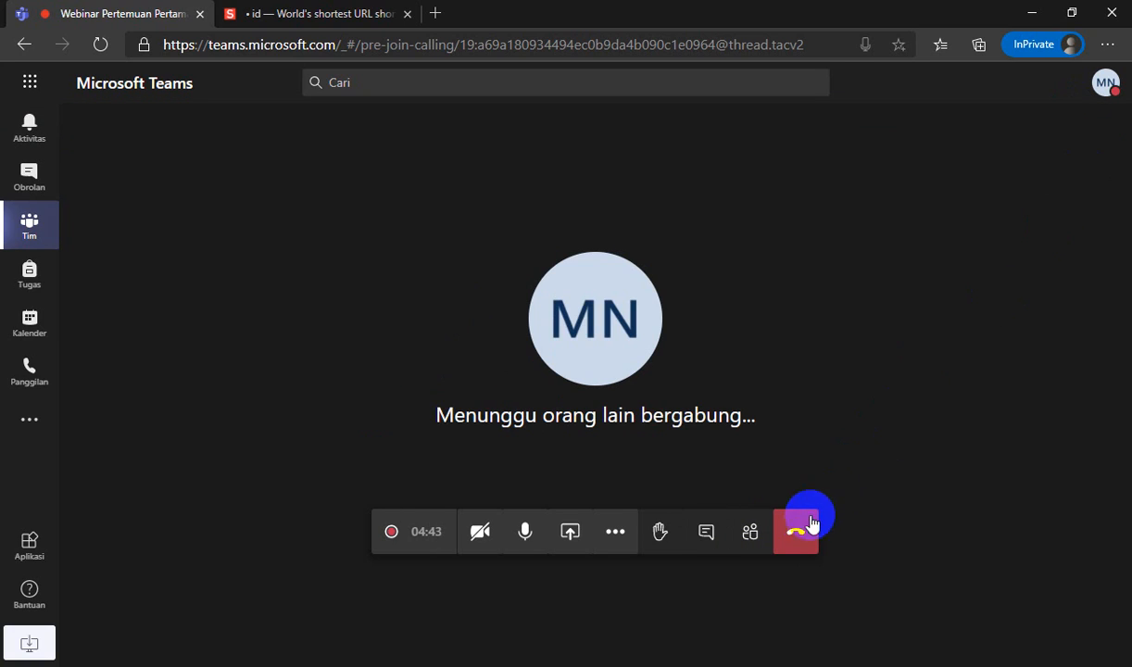
- Leave the meeting and rejoin "Webinar Pertemuan Pertama" from its post in the Umum channel
left_click(802, 535)
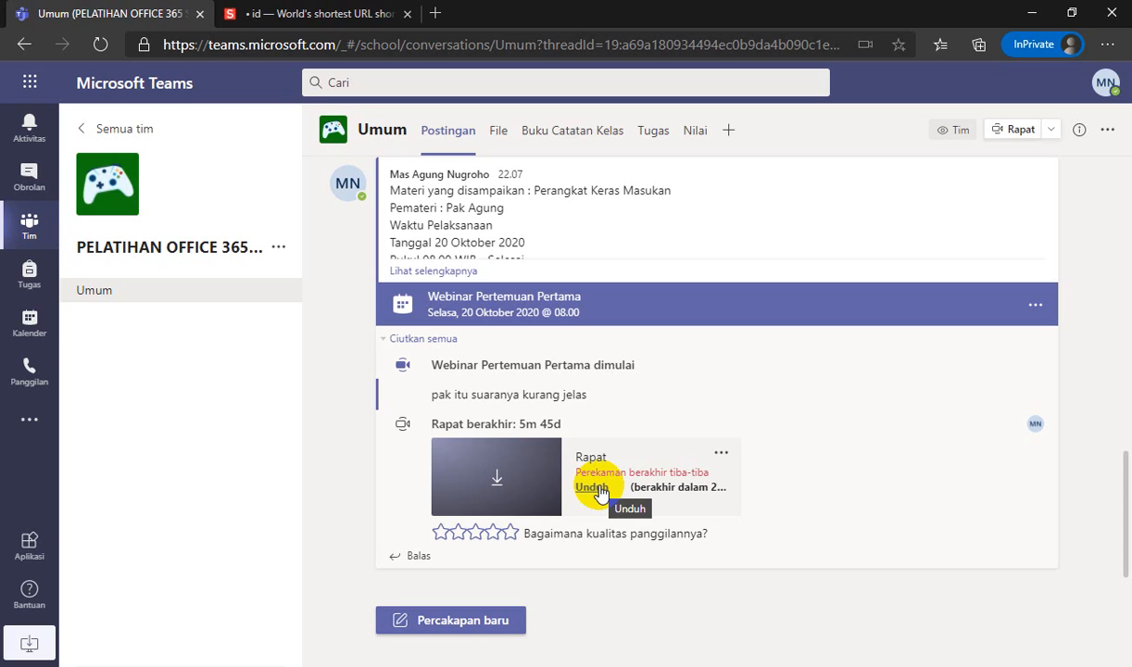
left_click(558, 316)
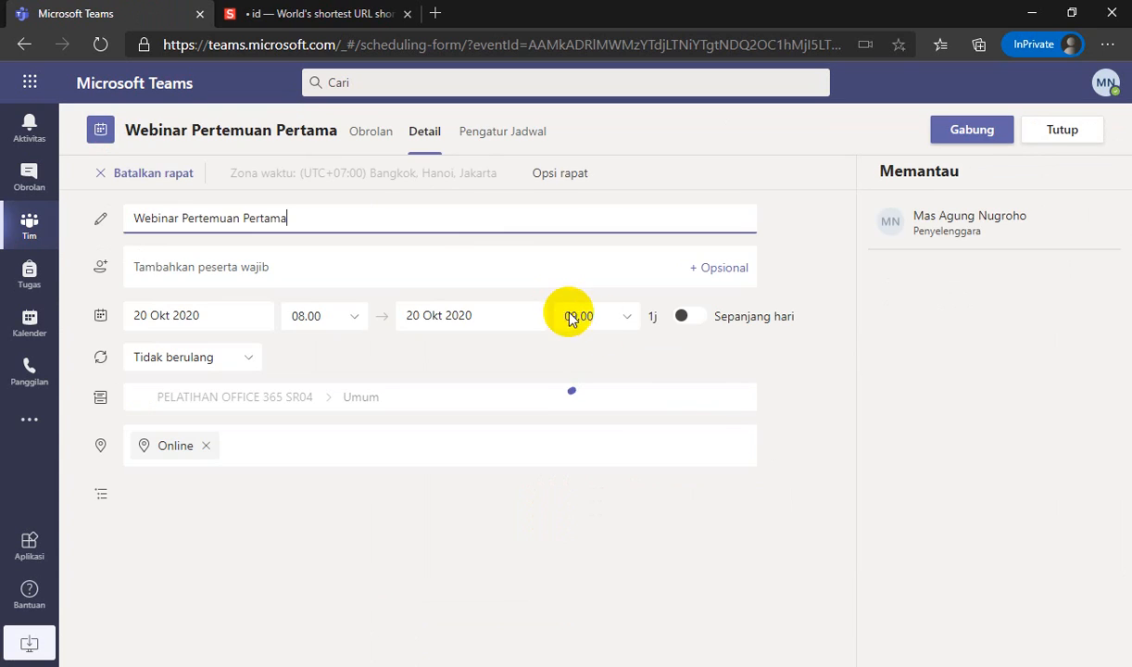
left_click(971, 129)
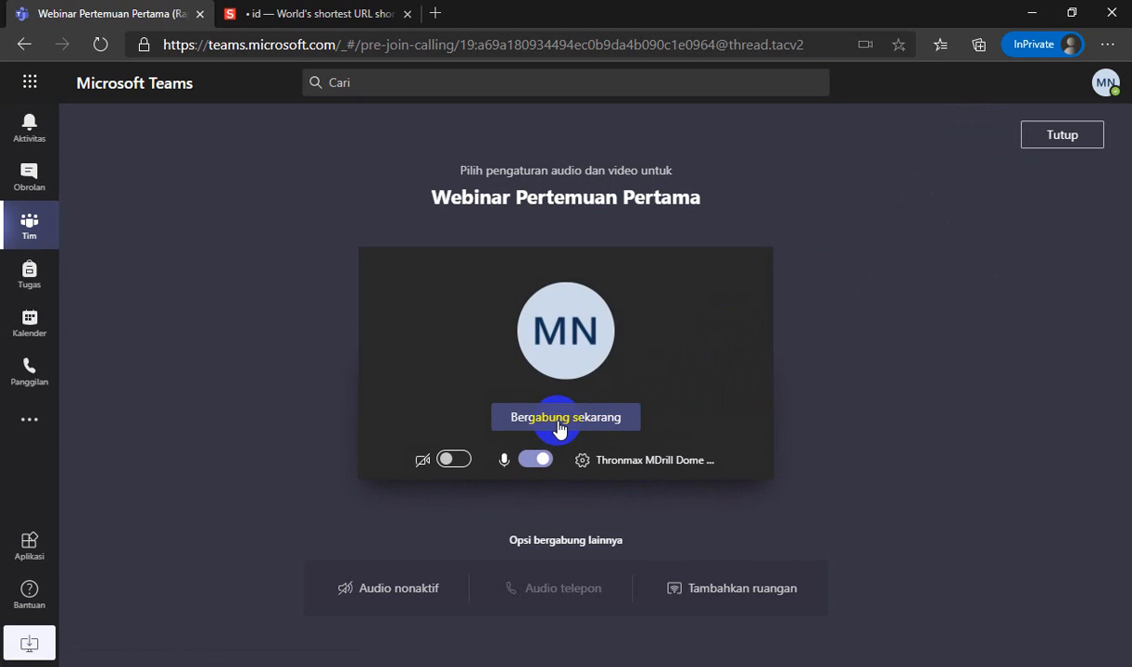
left_click(559, 426)
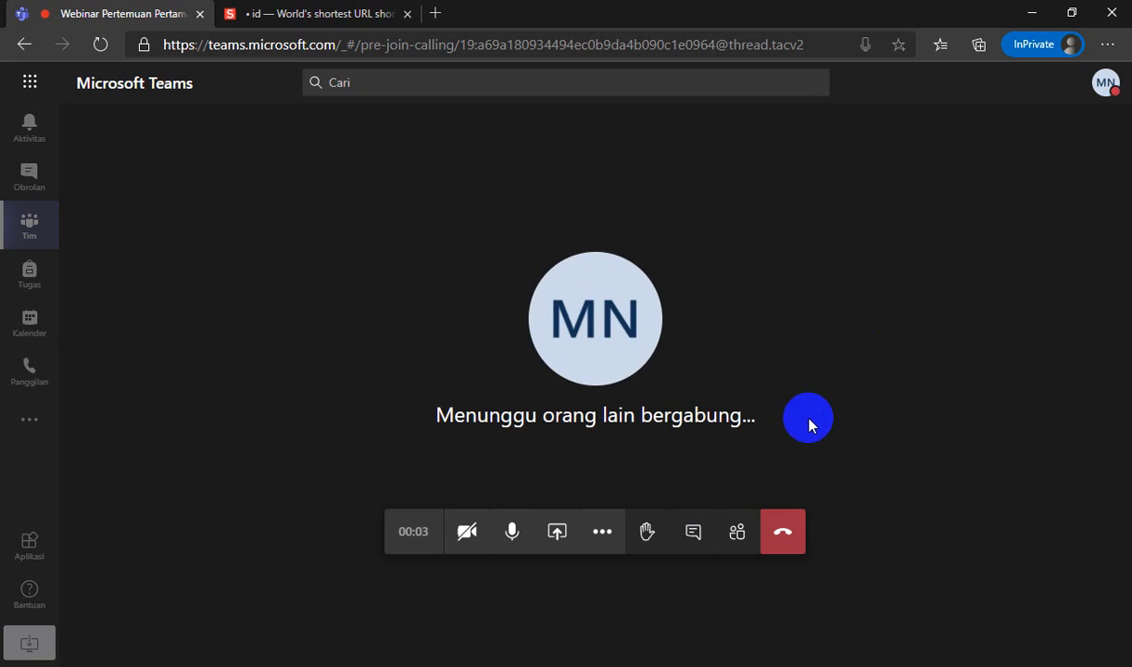
- Download the meeting's attendance list from the participants list options and open meetingAttendanceList.csv in Excel
left_click(734, 535)
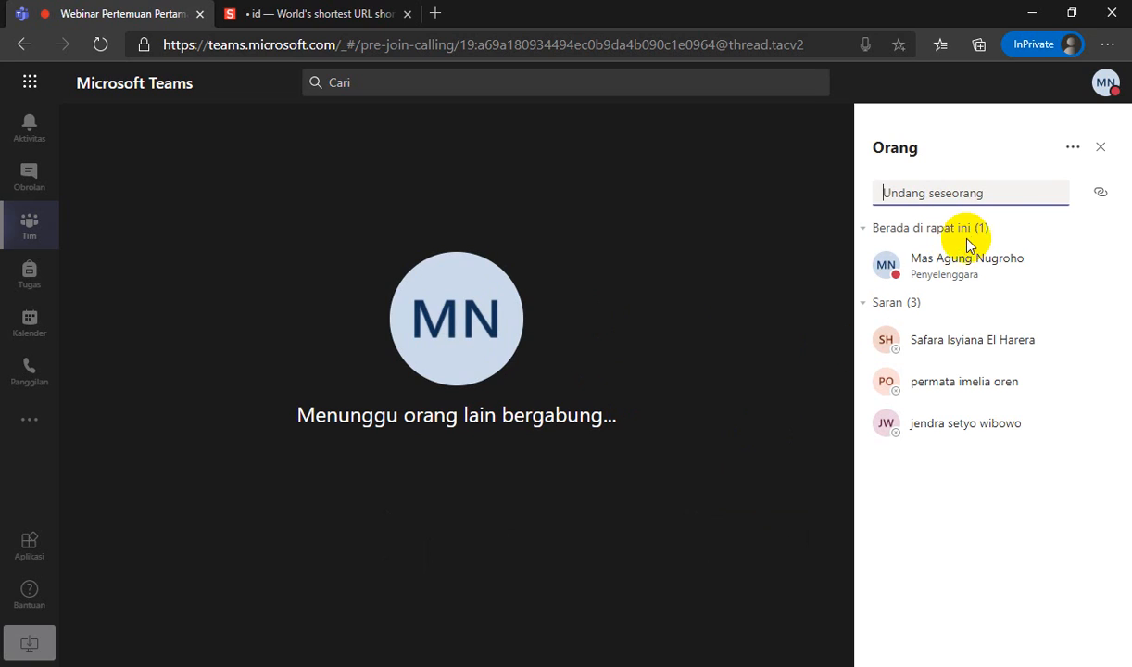
left_click(1072, 150)
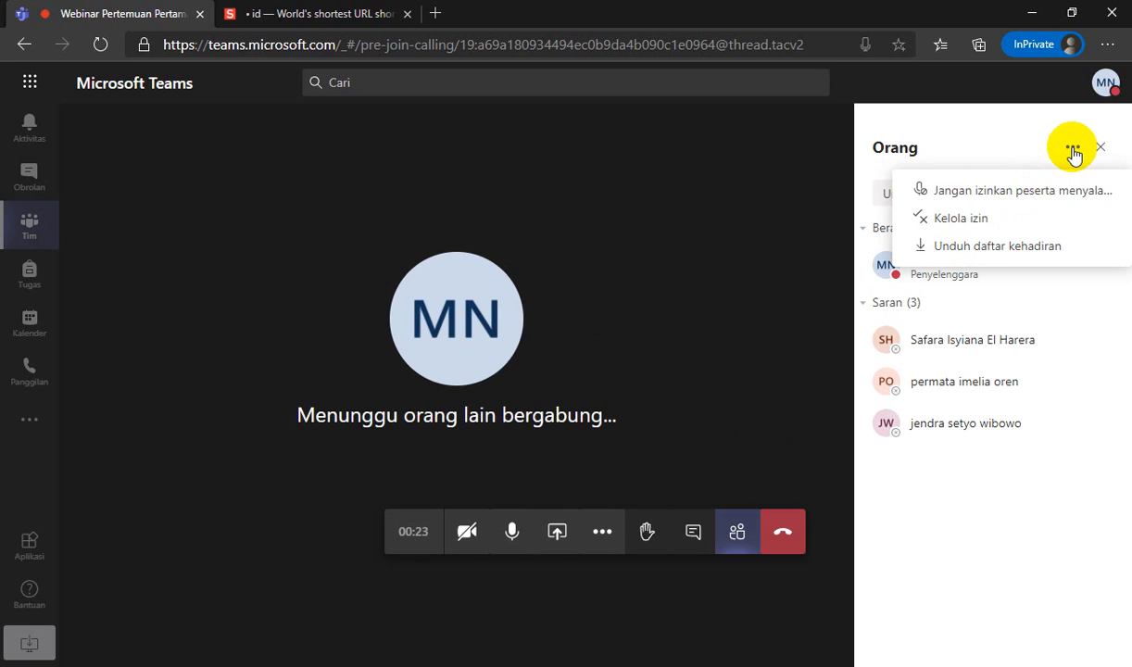
left_click(1016, 248)
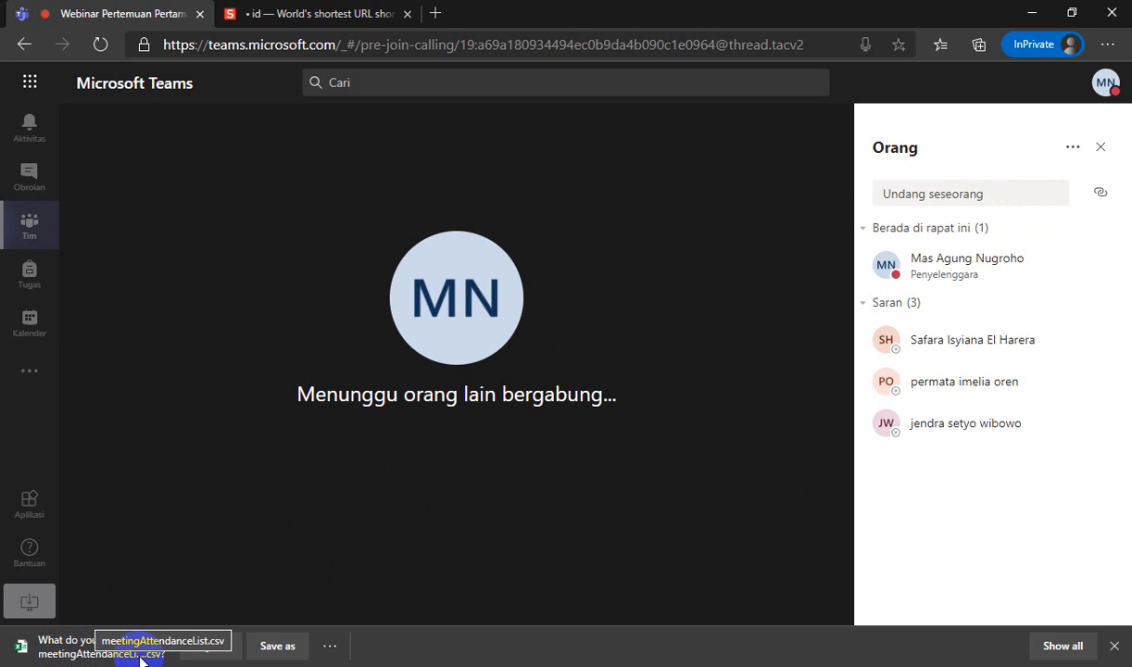
left_click(209, 648)
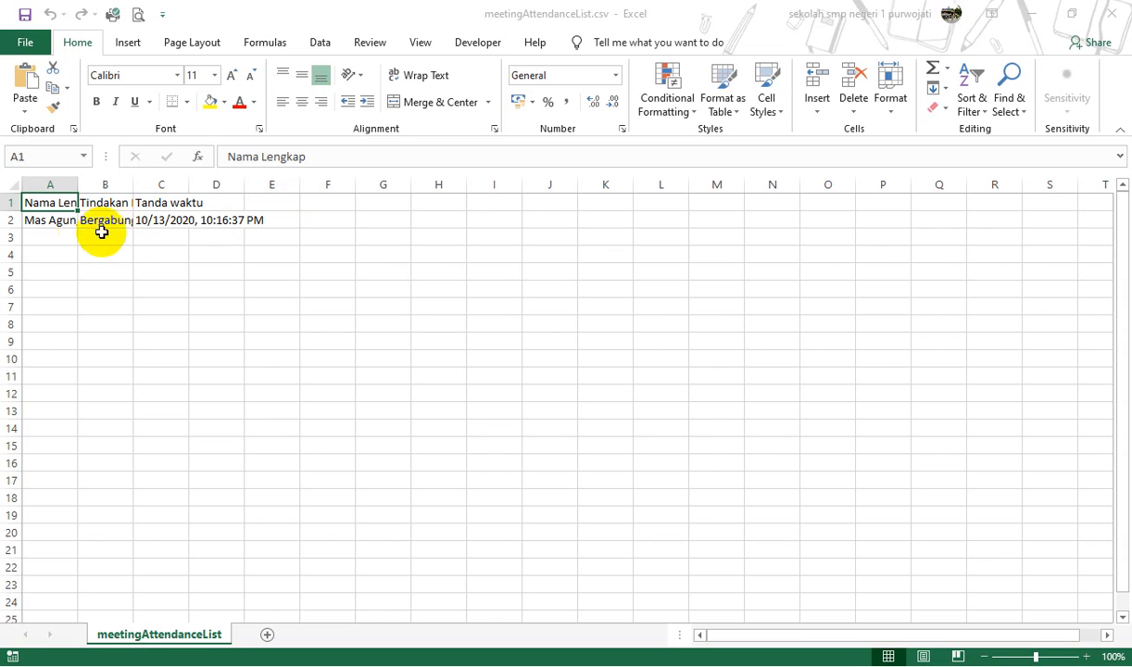
- Fit the widths of columns A, B and C to their contents in the attendance list
left_click(46, 230)
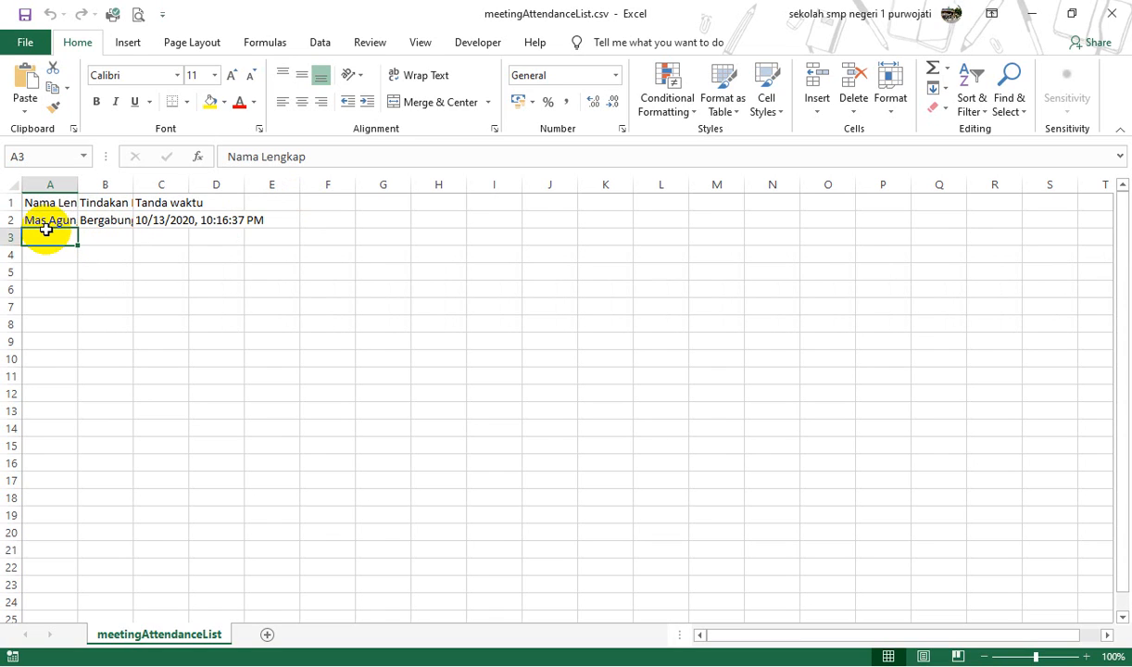
double_click(75, 184)
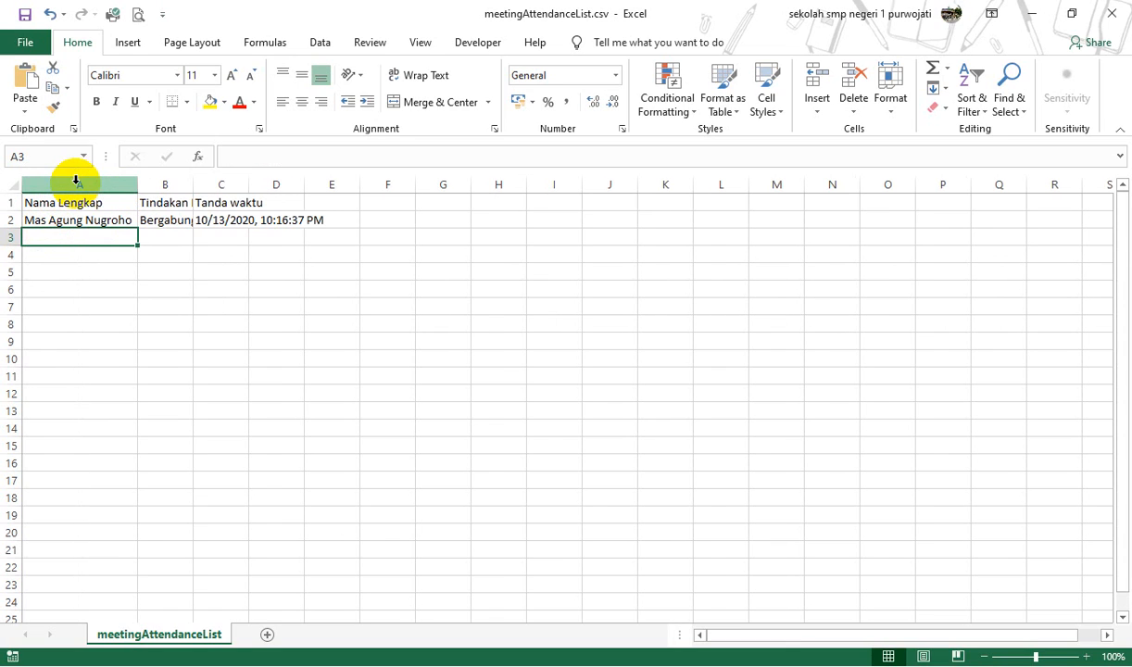
double_click(191, 183)
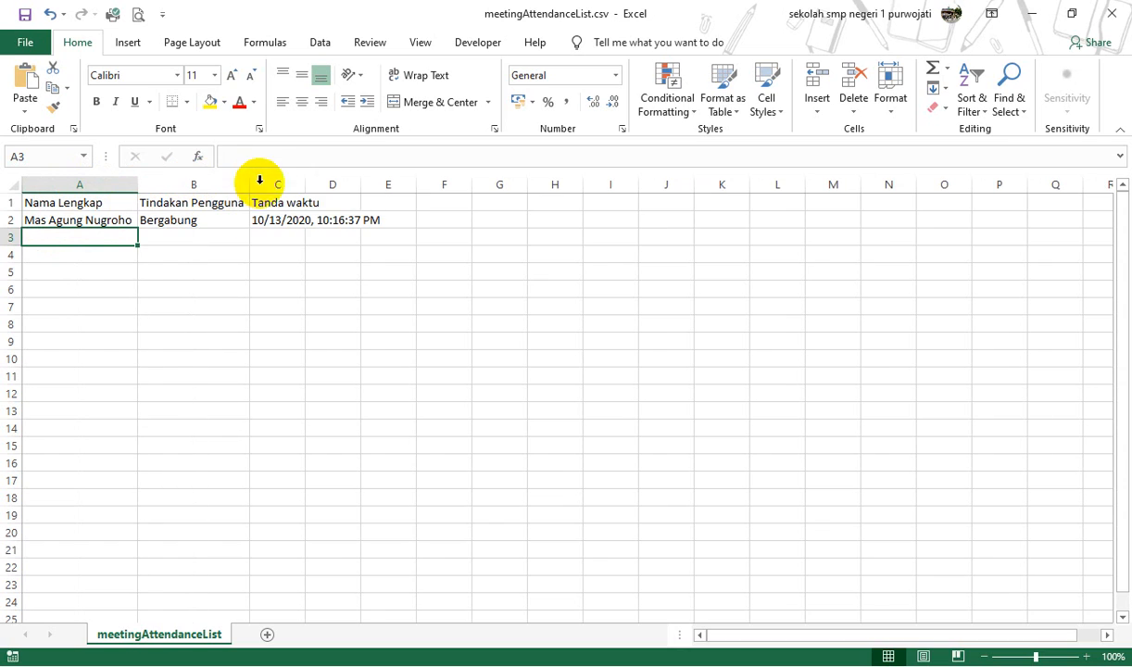
double_click(301, 184)
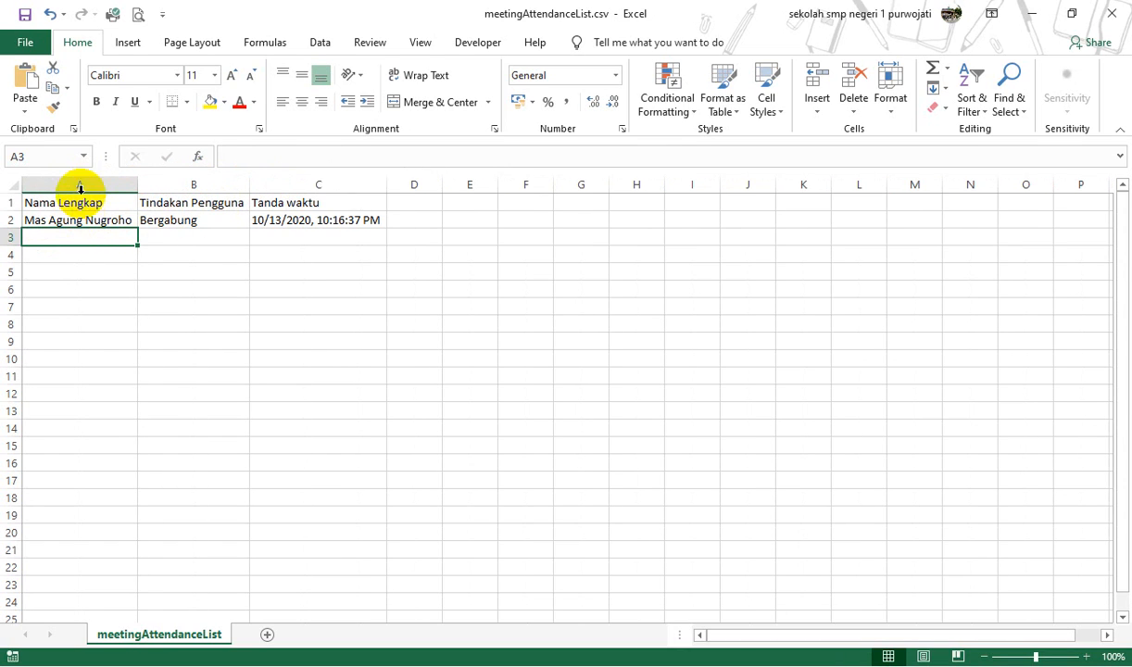
- Examine the participant's full name, user action and timestamp in row 2 of the attendance list
left_click(96, 223)
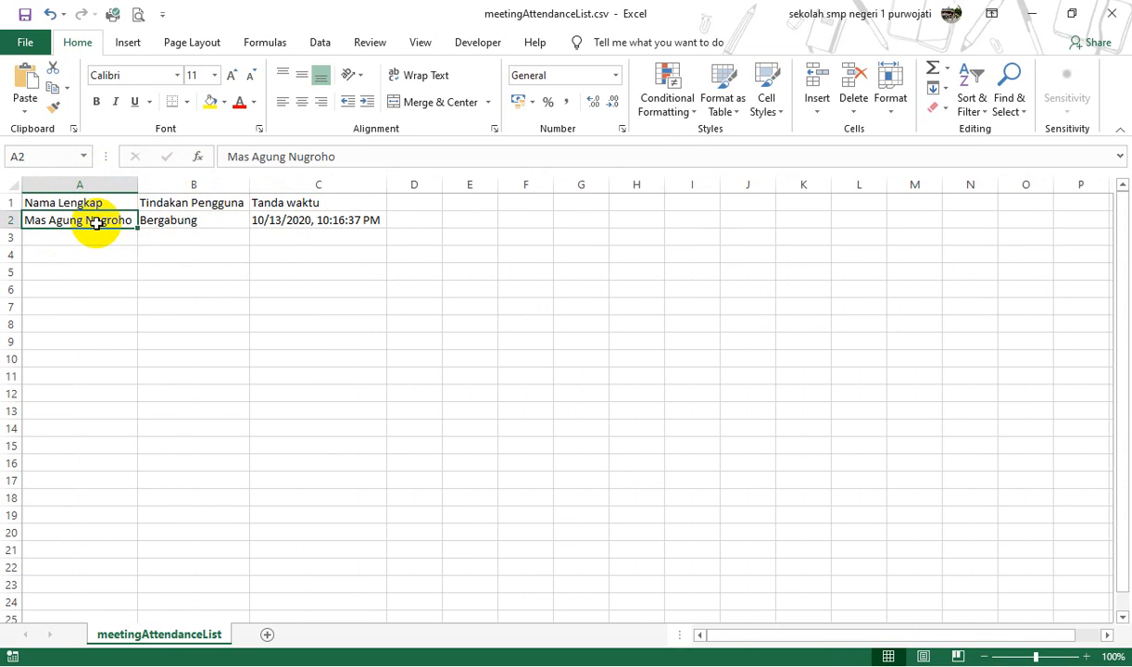
left_click(178, 221)
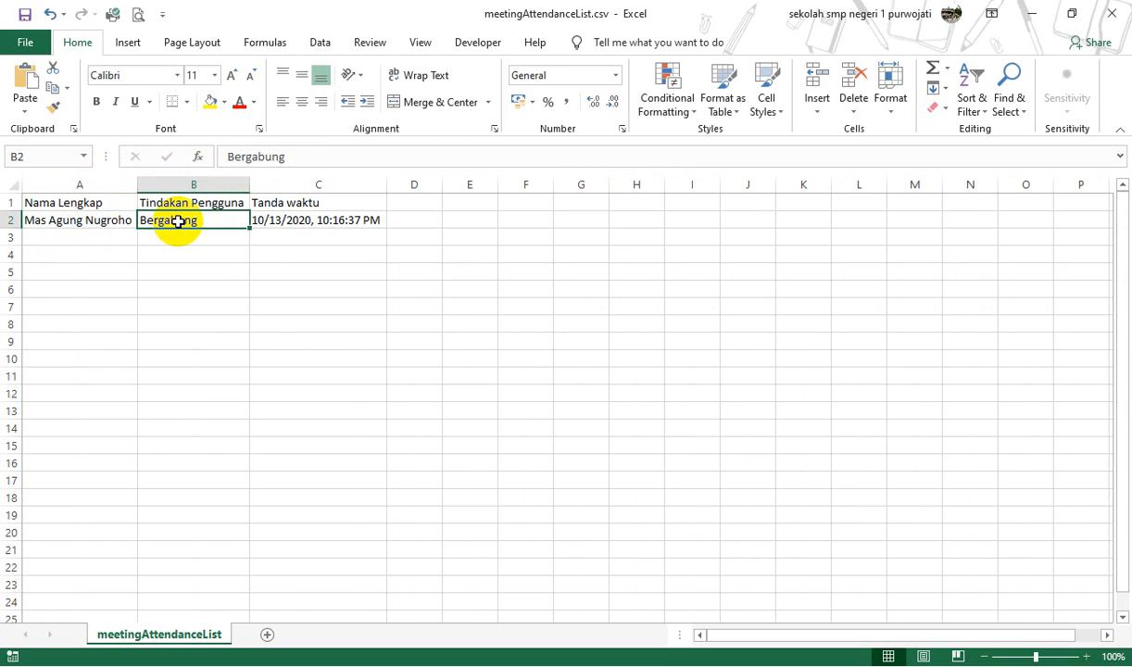
left_click(286, 220)
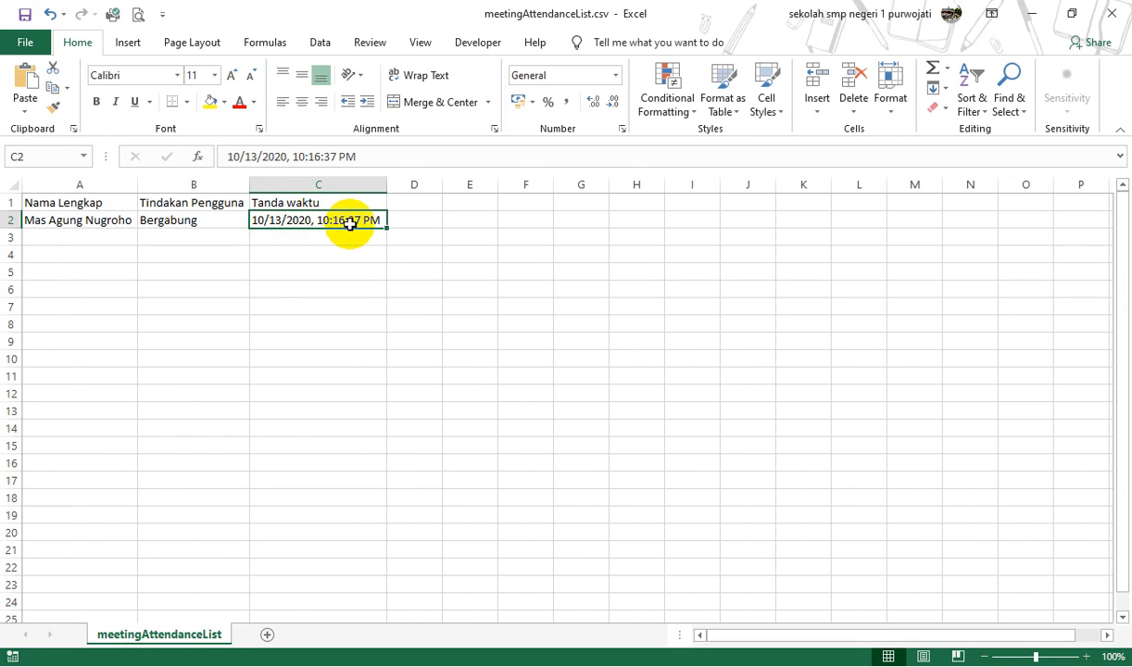
left_click(198, 238)
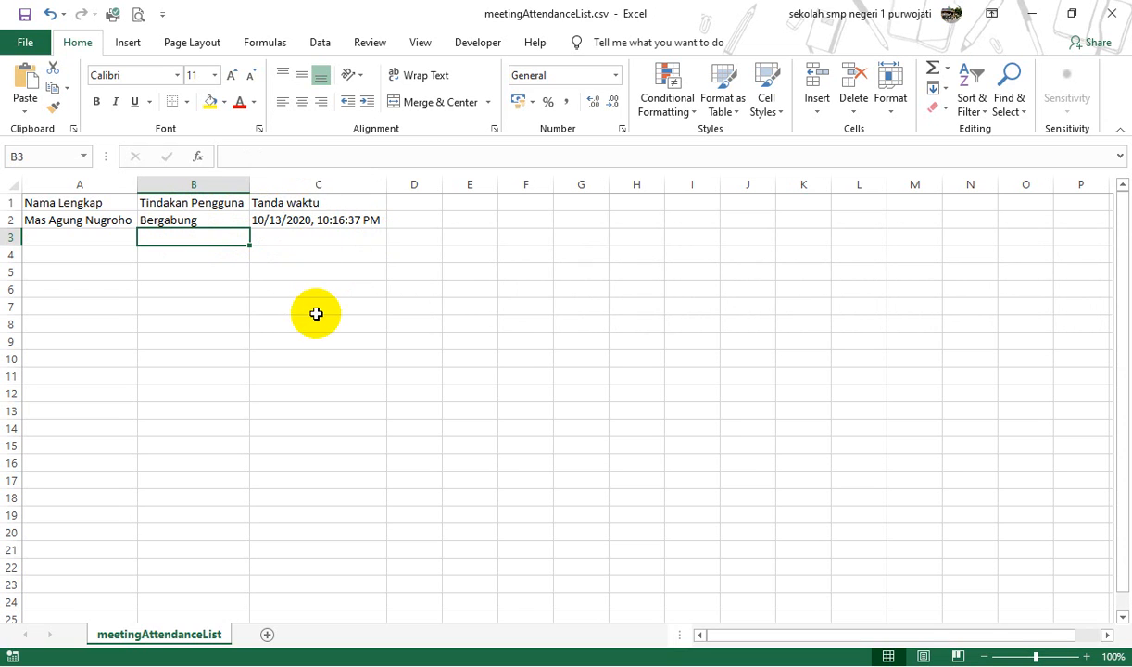
- Close the attendance list workbook, return to Microsoft Teams and leave the meeting
left_click(1111, 13)
left_click(572, 366)
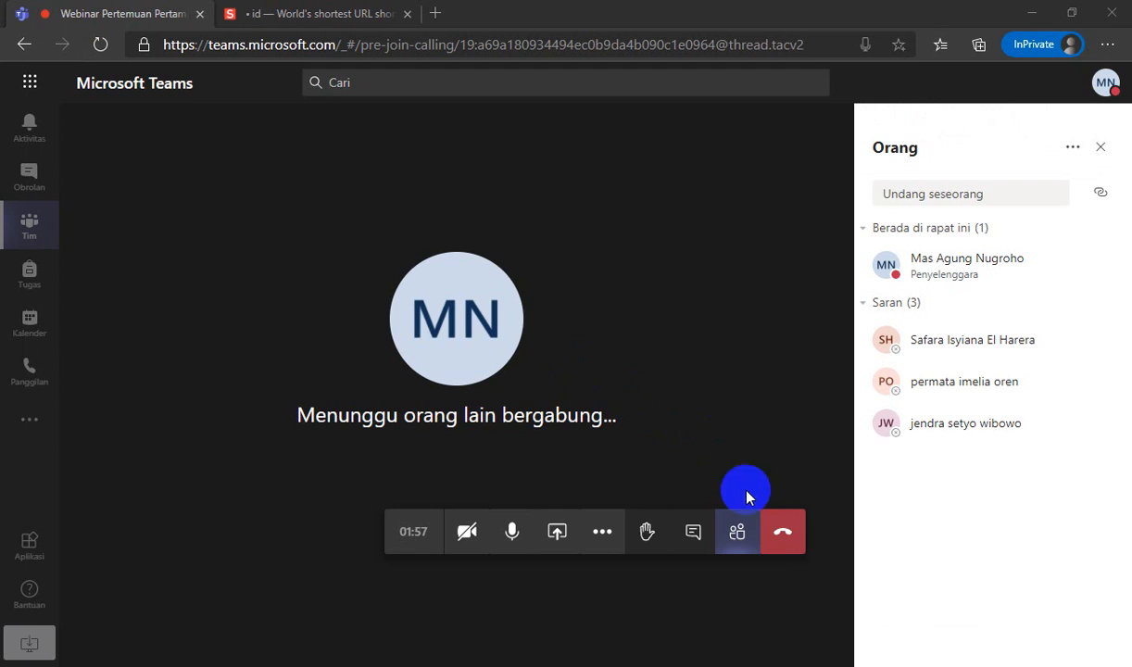
left_click(788, 544)
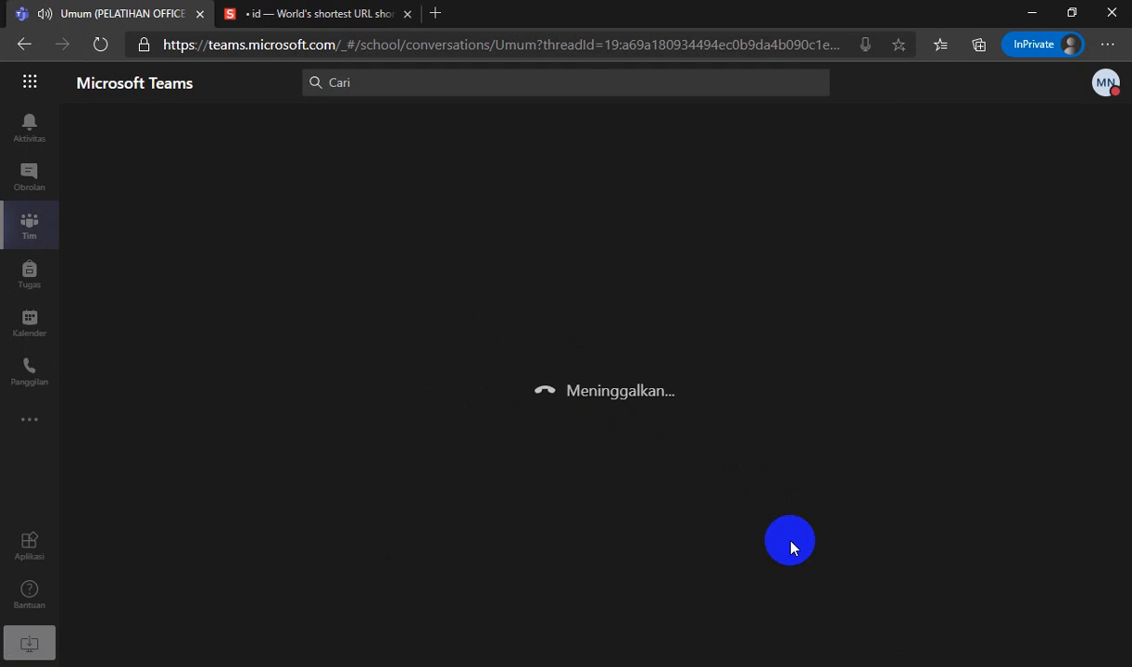